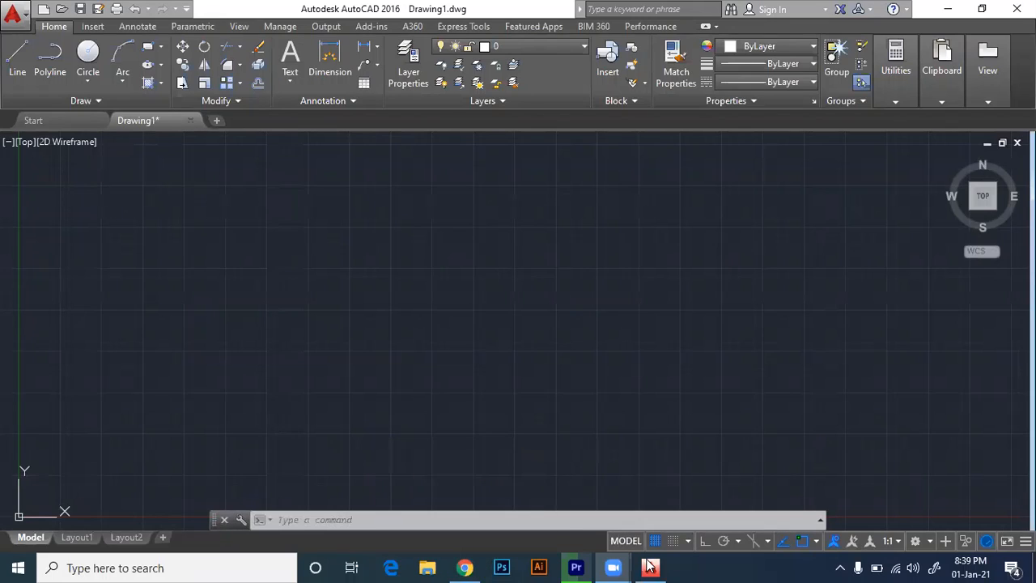
Open the drawing units settings with the UNITS command and set the length type to Architectural.
mouse_move(613, 568)
type("un")
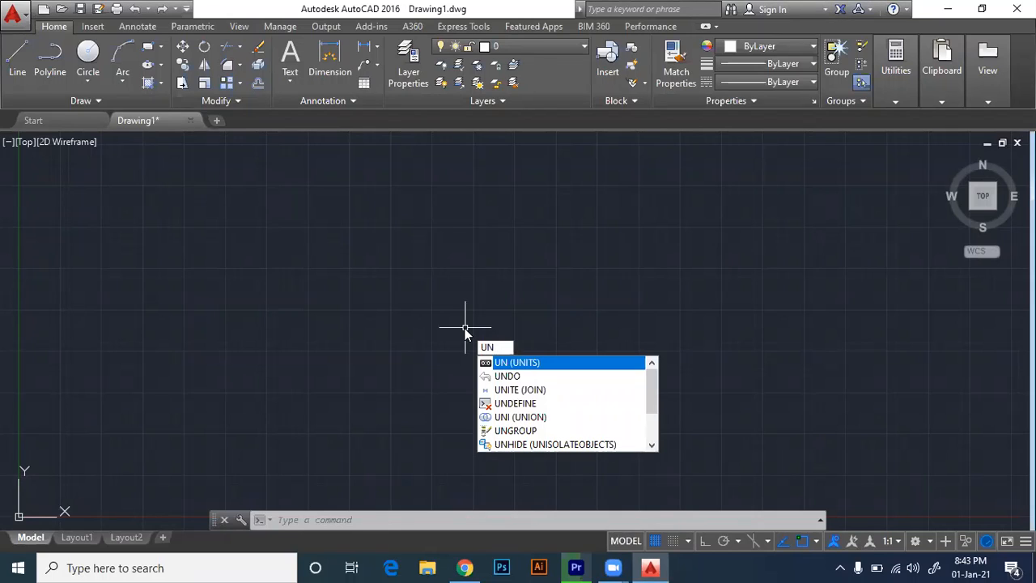
key("Return")
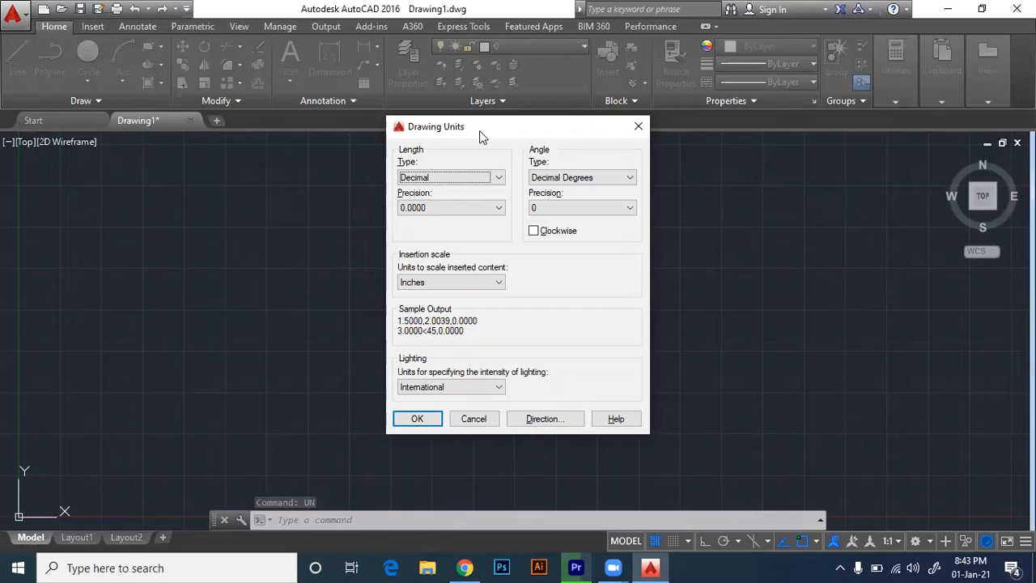
key("Escape")
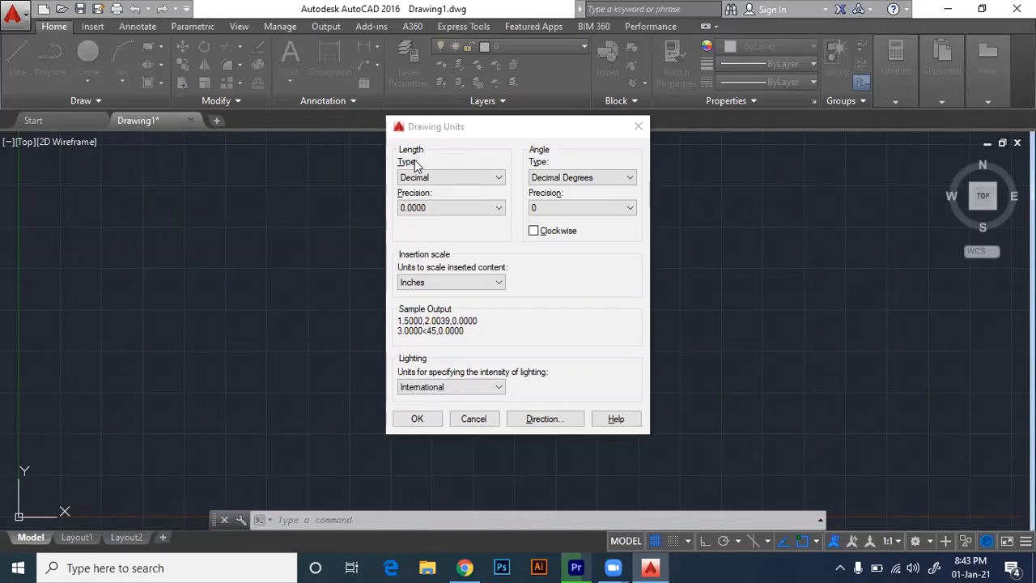
left_click(459, 180)
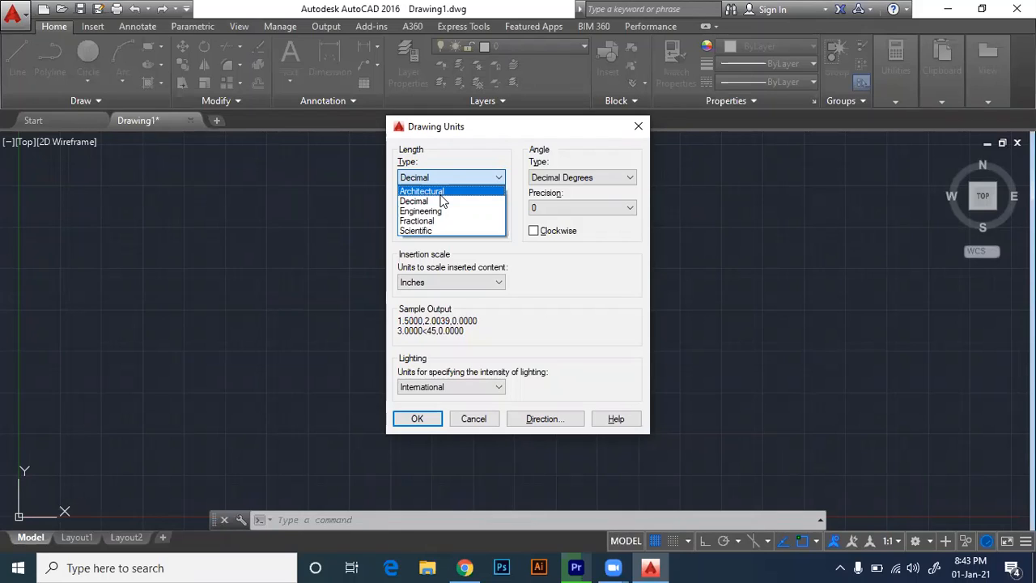
left_click(441, 195)
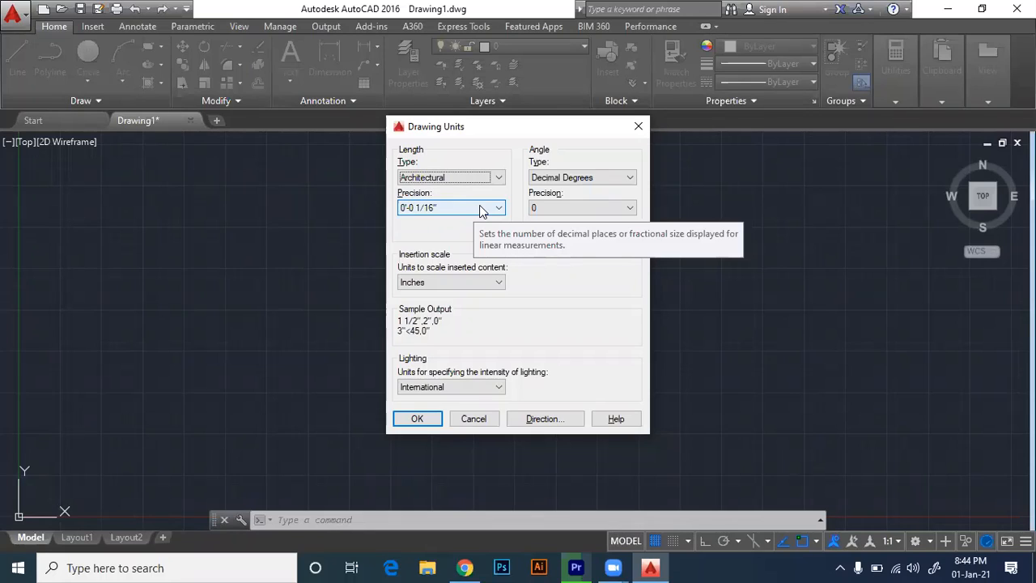
left_click(483, 209)
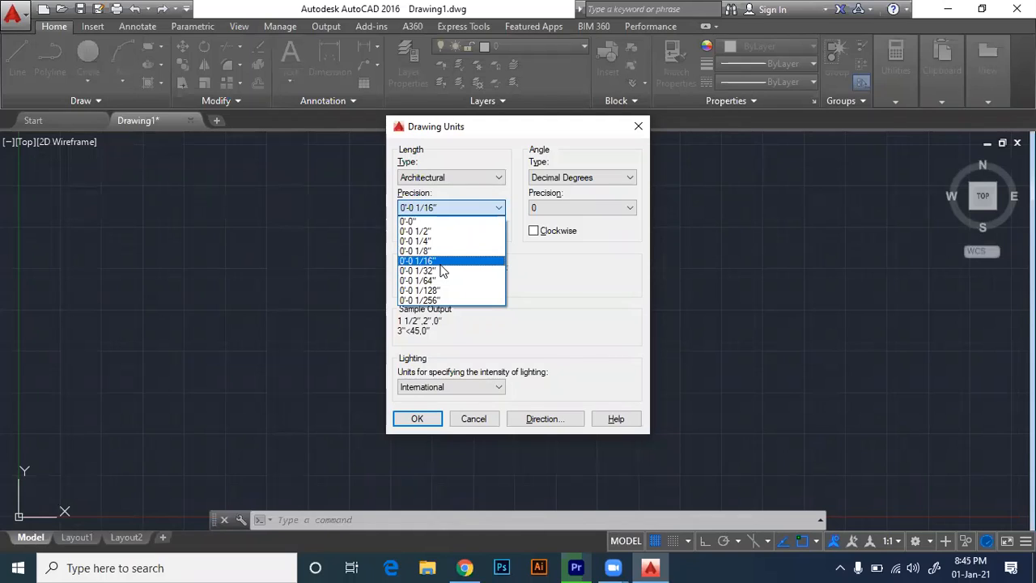
left_click(474, 208)
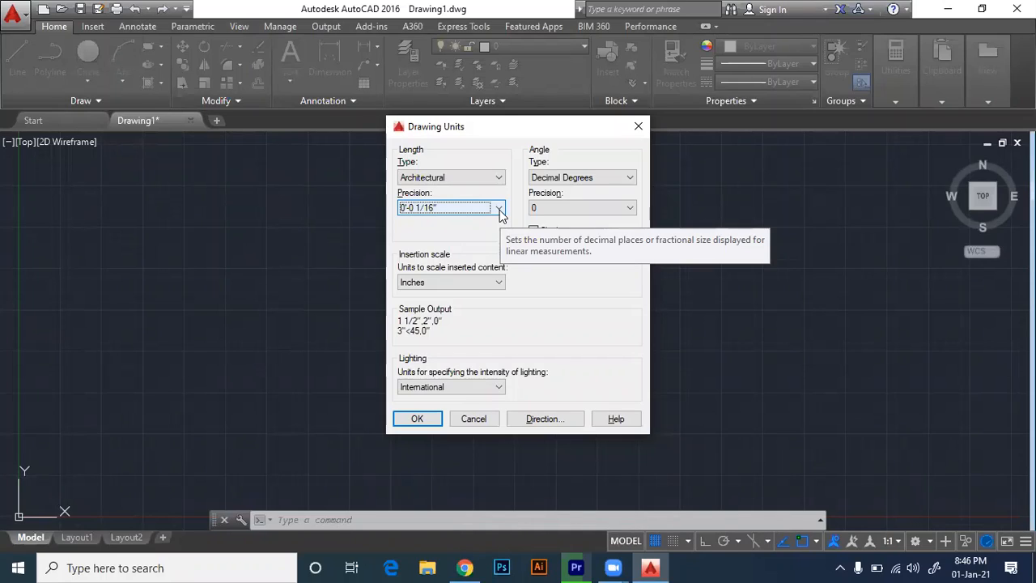
left_click(500, 208)
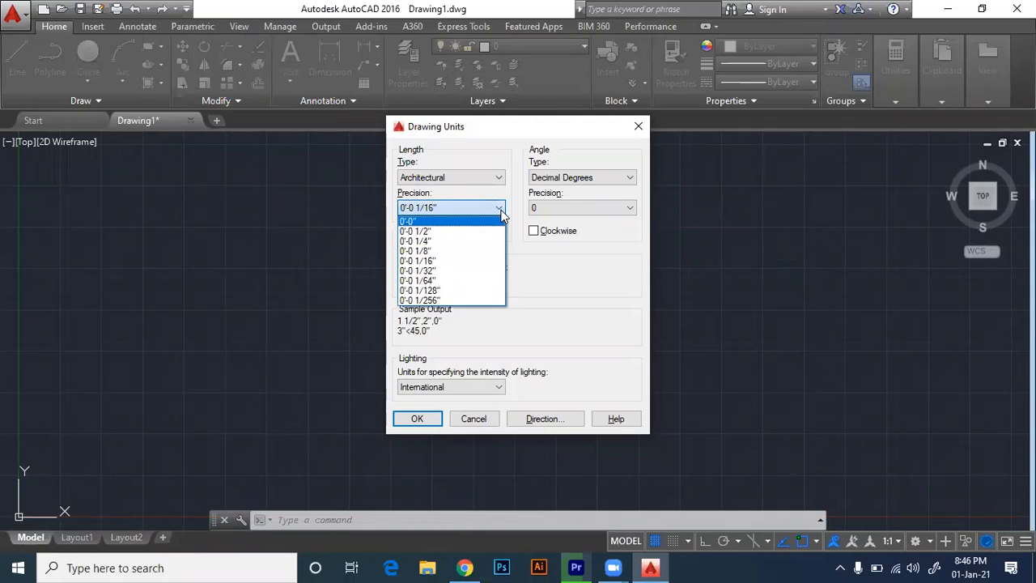
left_click(500, 209)
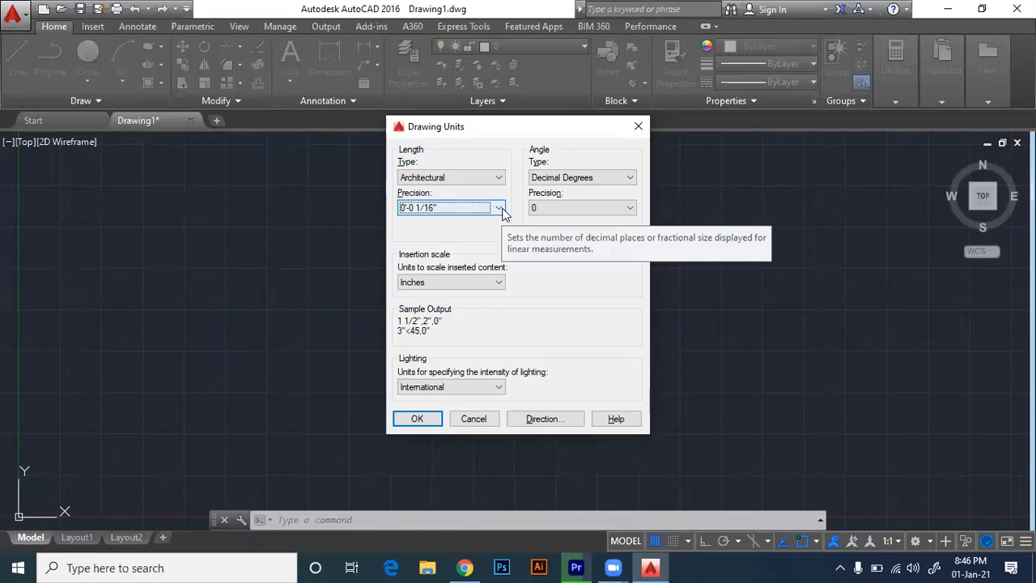
left_click(499, 208)
left_click(502, 212)
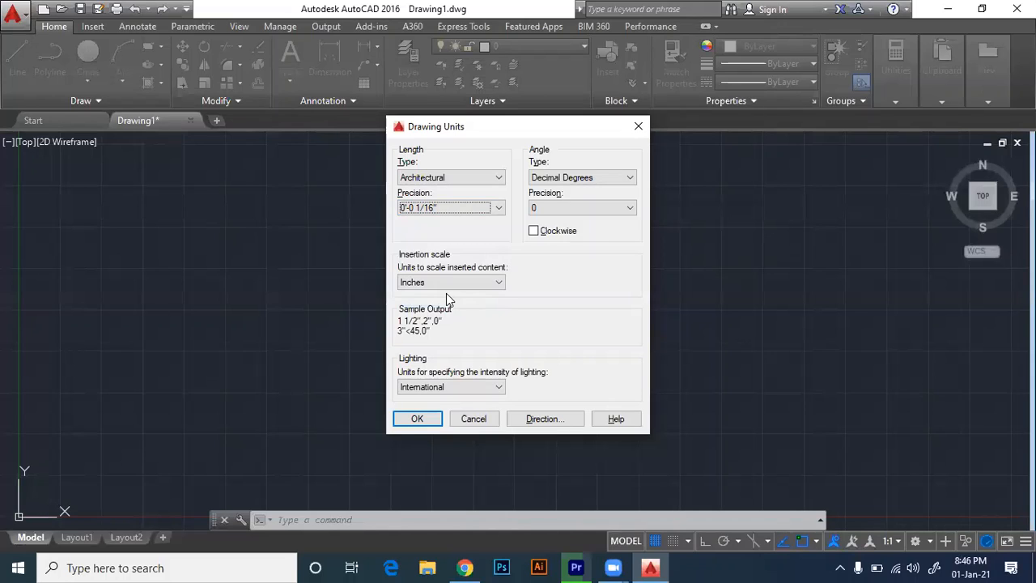
Set the insertion scale to Inches and the length precision to 0'-0 1/4", and accept the drawing units.
left_click(499, 283)
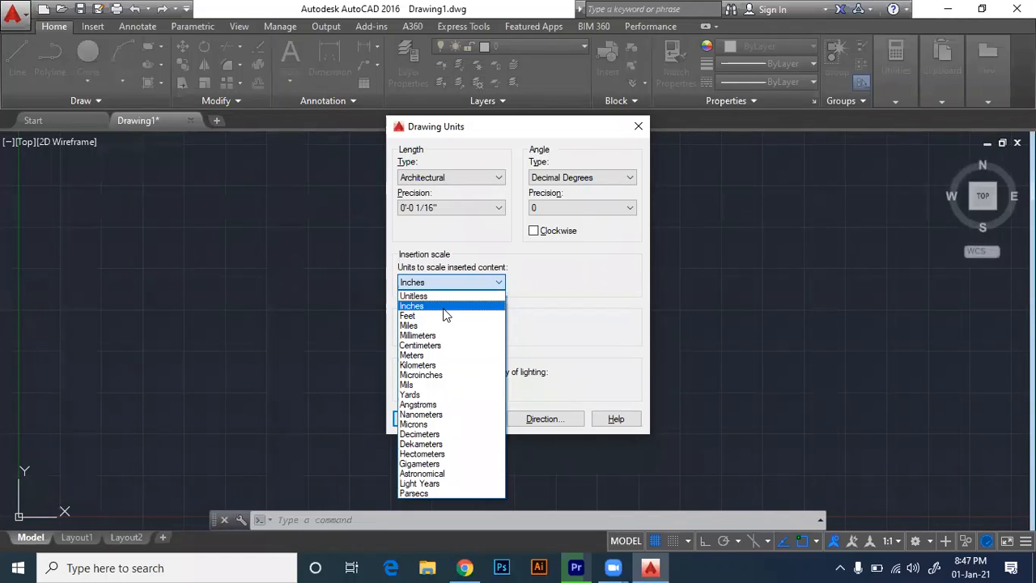
left_click(444, 308)
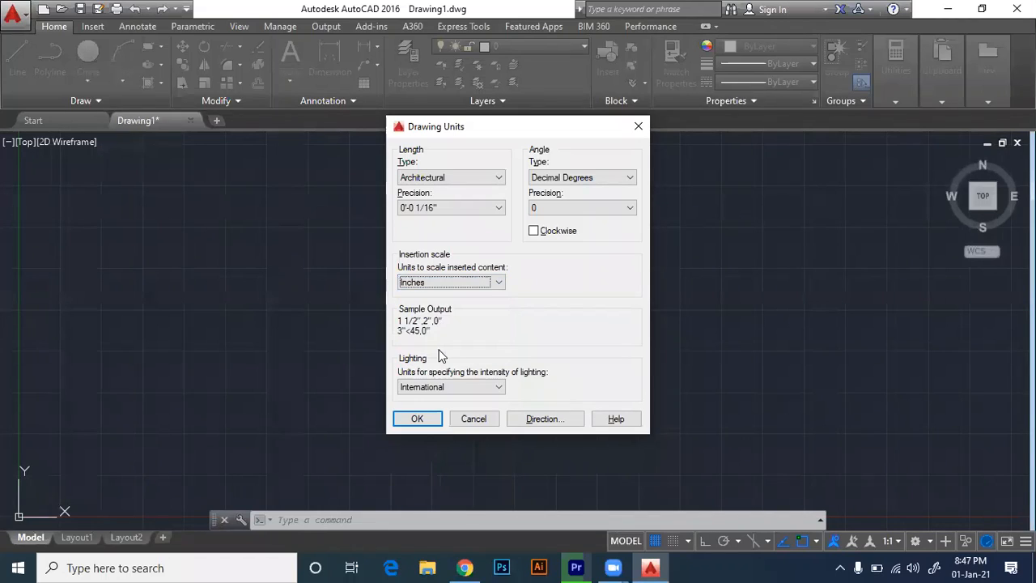
left_click(481, 390)
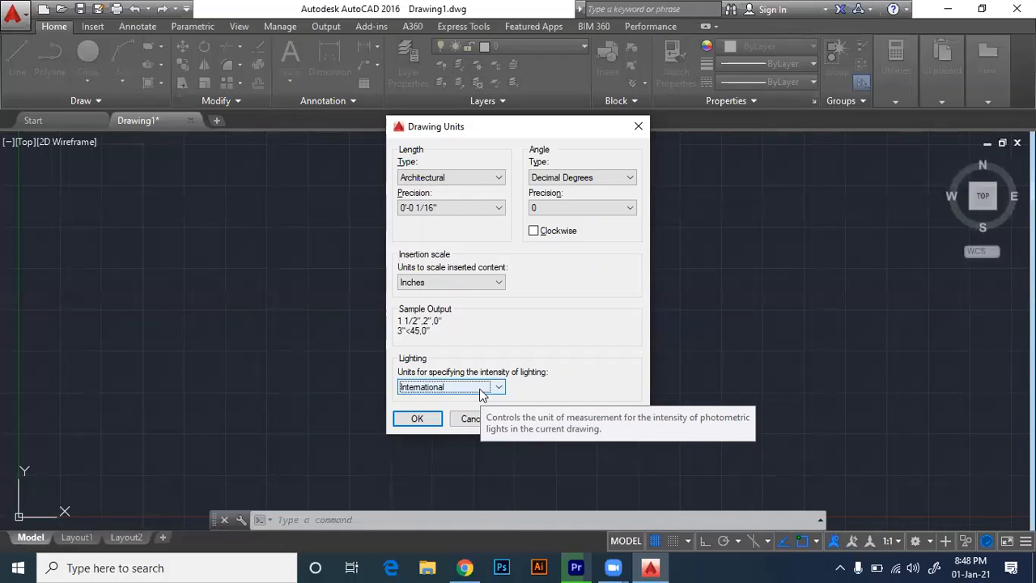
left_click(464, 209)
left_click(464, 243)
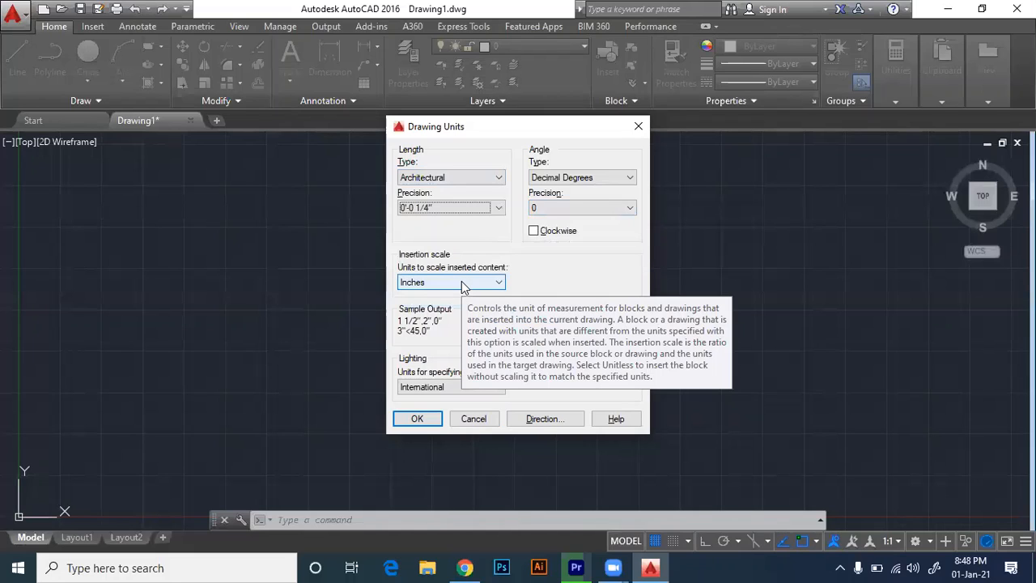
left_click(419, 420)
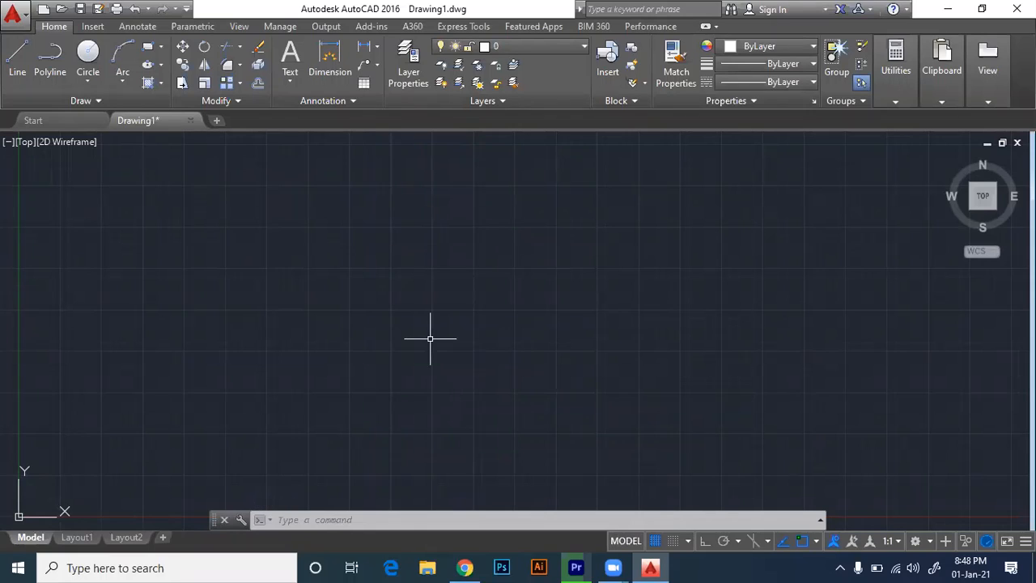
Reopen the drawing units settings to check the length type, precision and insertion scale, and close them.
type("un")
key("Return")
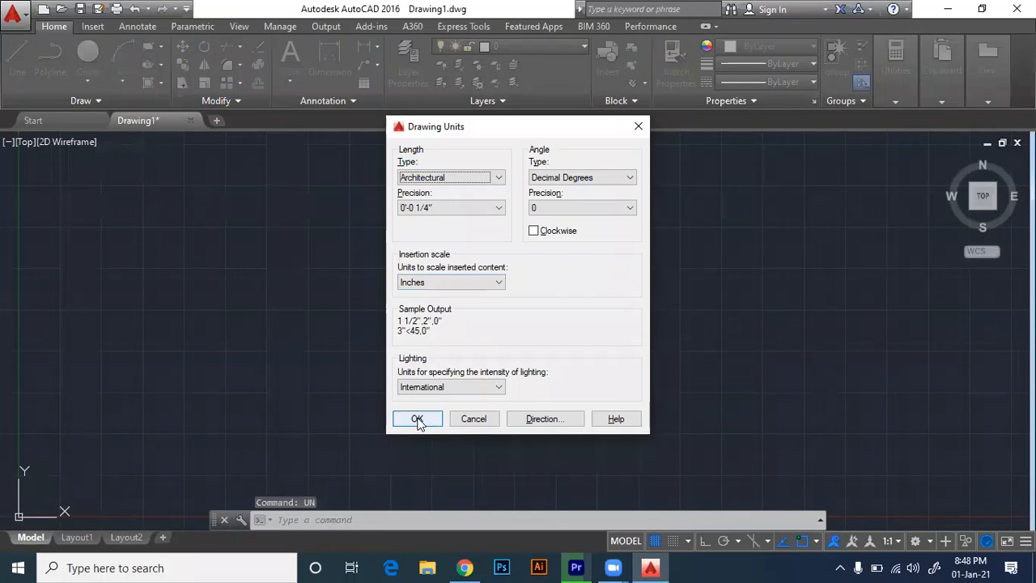
key("Tab")
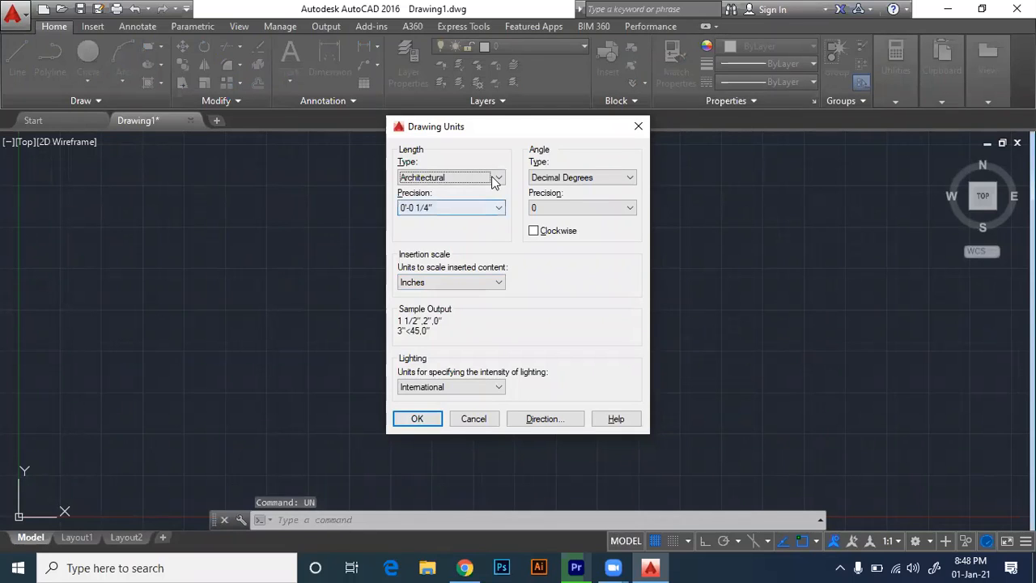
key("shift+Tab")
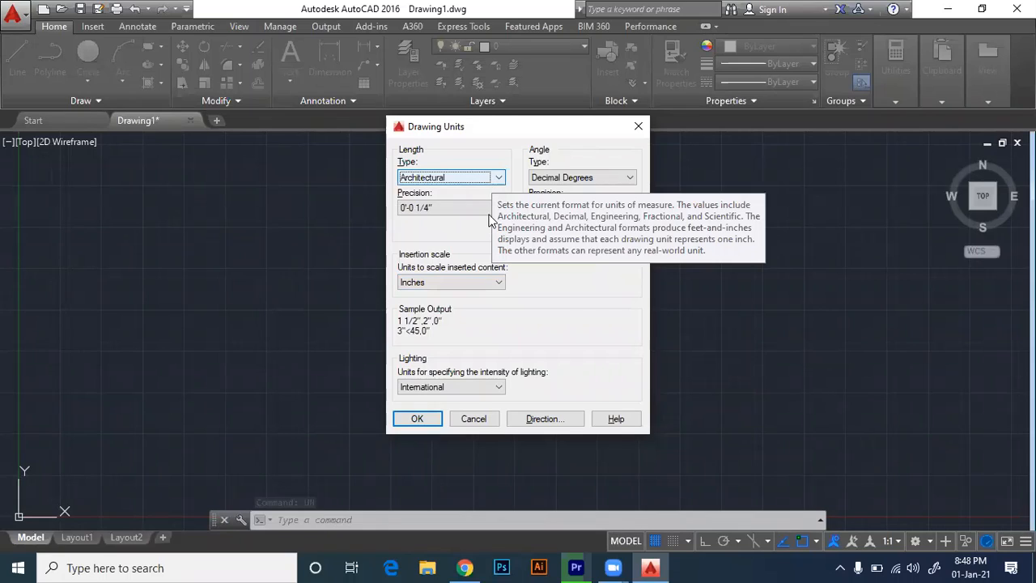
key("Tab")
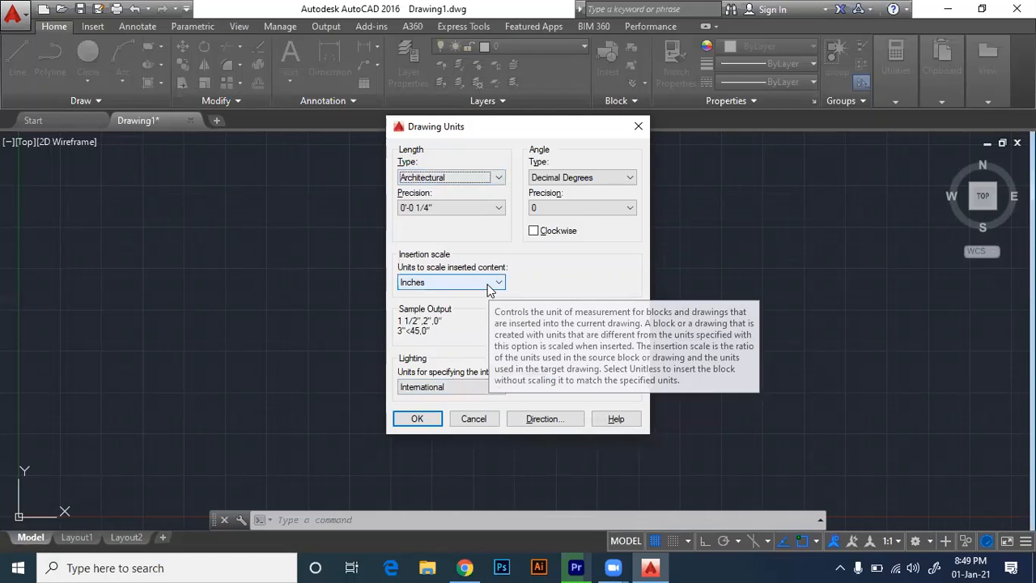
left_click(416, 420)
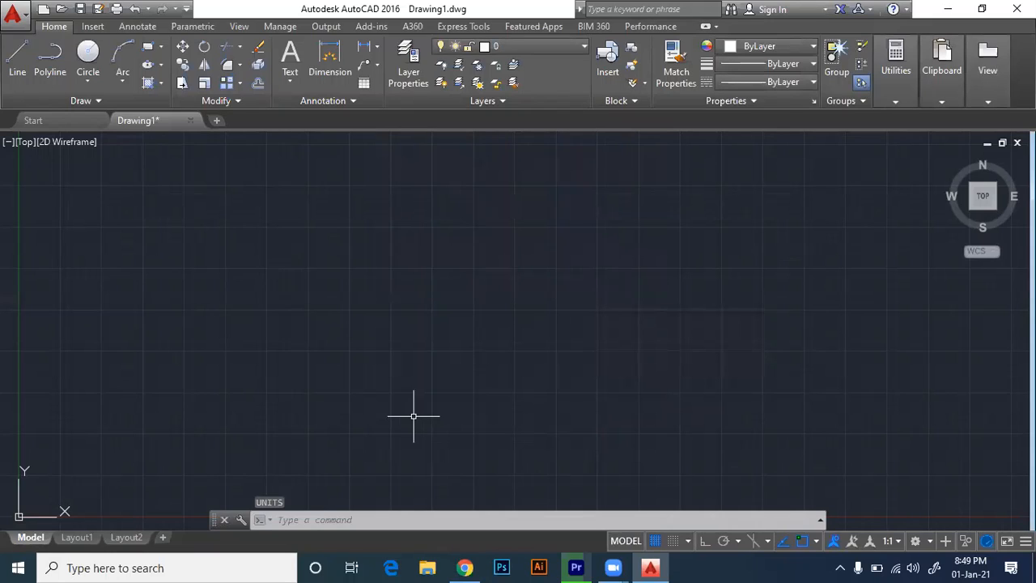
left_click(690, 541)
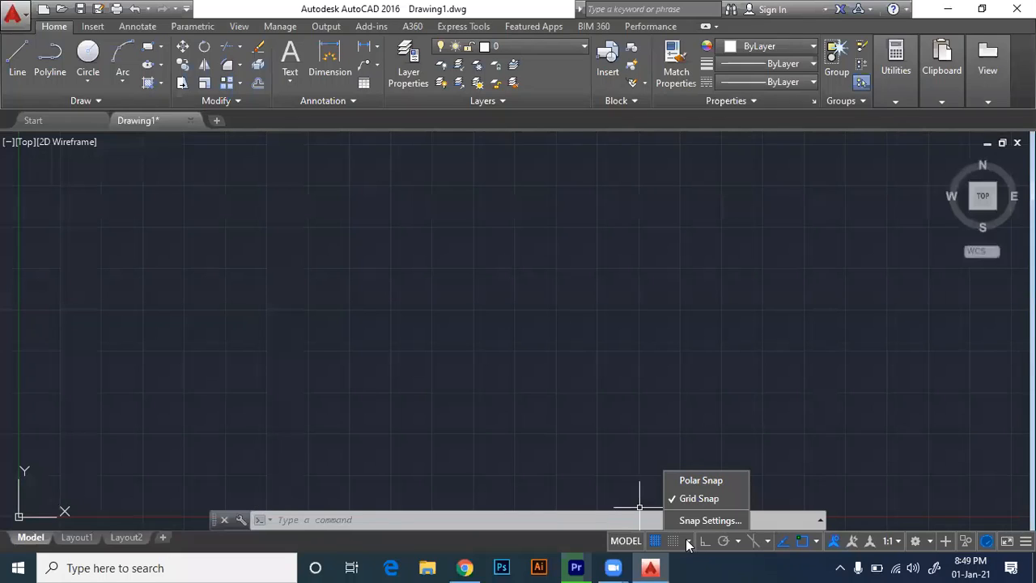
left_click(413, 297)
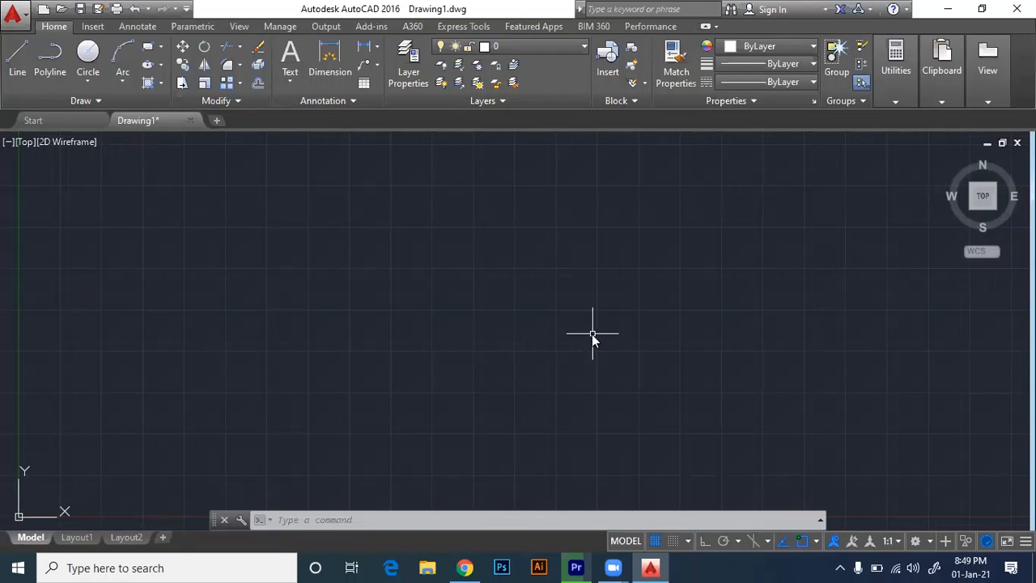
Draw a nearly square rectangle slightly left of the middle of the drawing area.
type("rec")
key("Return")
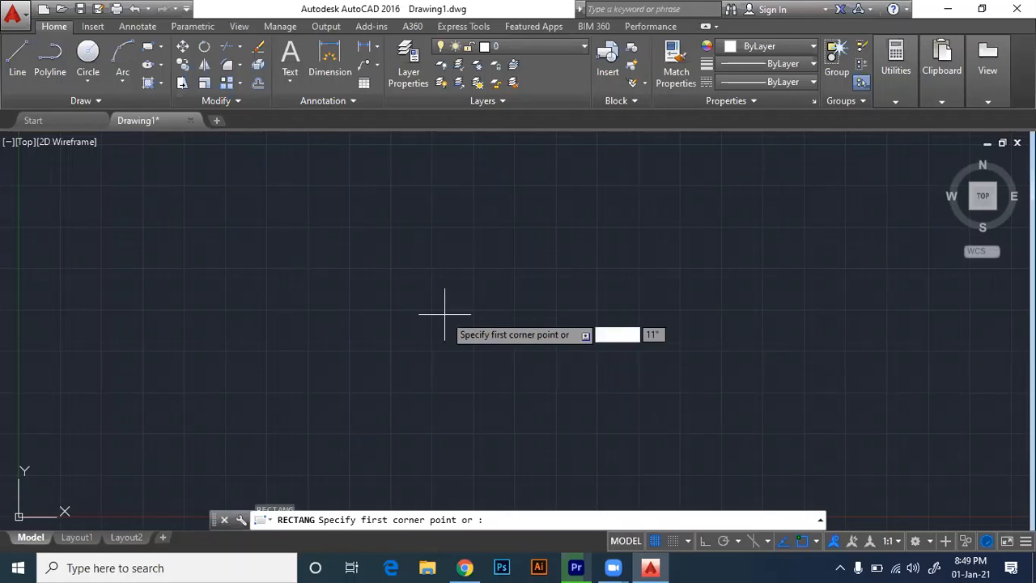
left_click(377, 285)
left_click(489, 398)
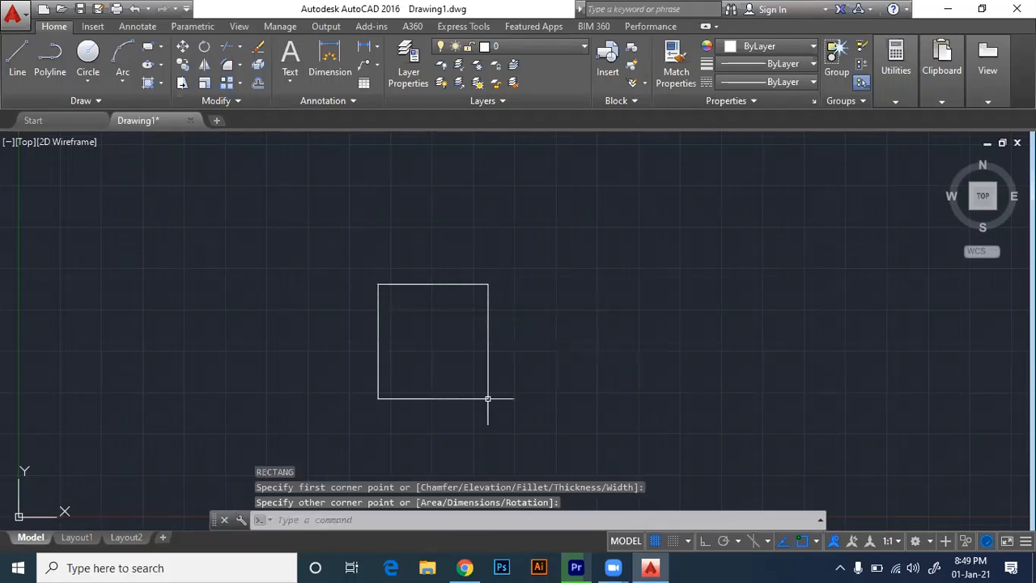
With object snap turned off, draw a slightly sloping line from the rectangle's upper-left corner outward to the left.
type("l")
key("Return")
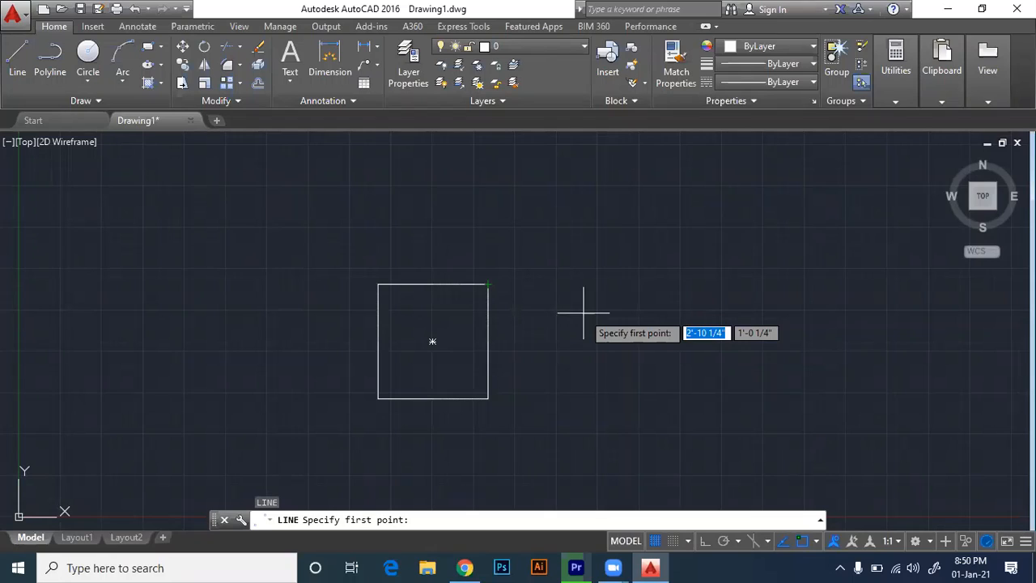
key("F3")
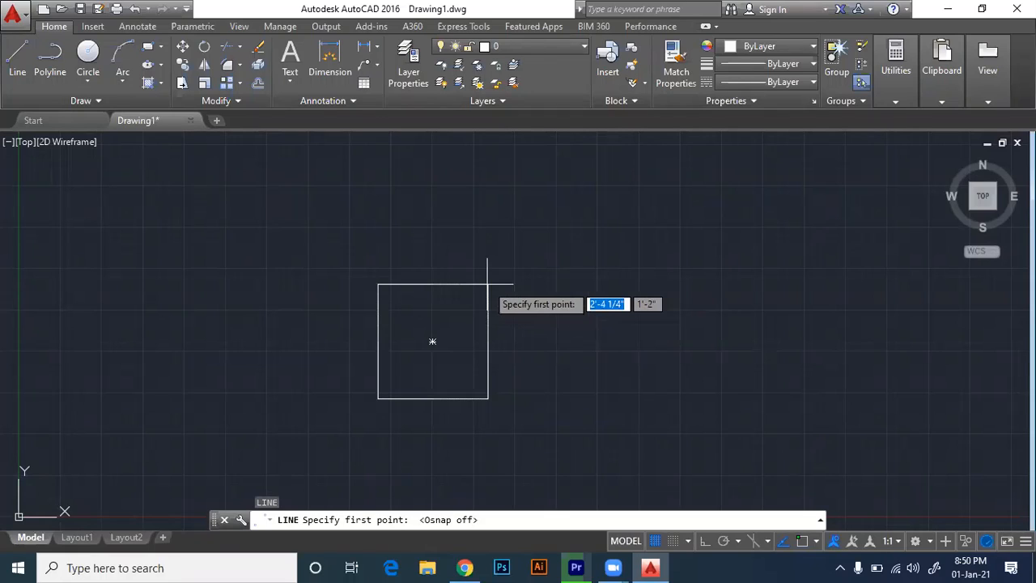
left_click(377, 285)
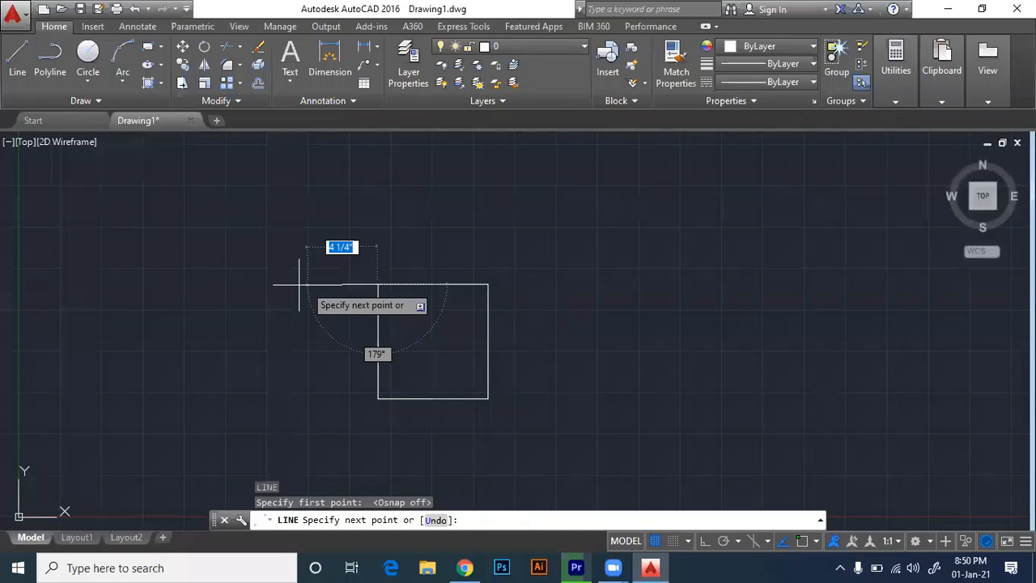
left_click(285, 278)
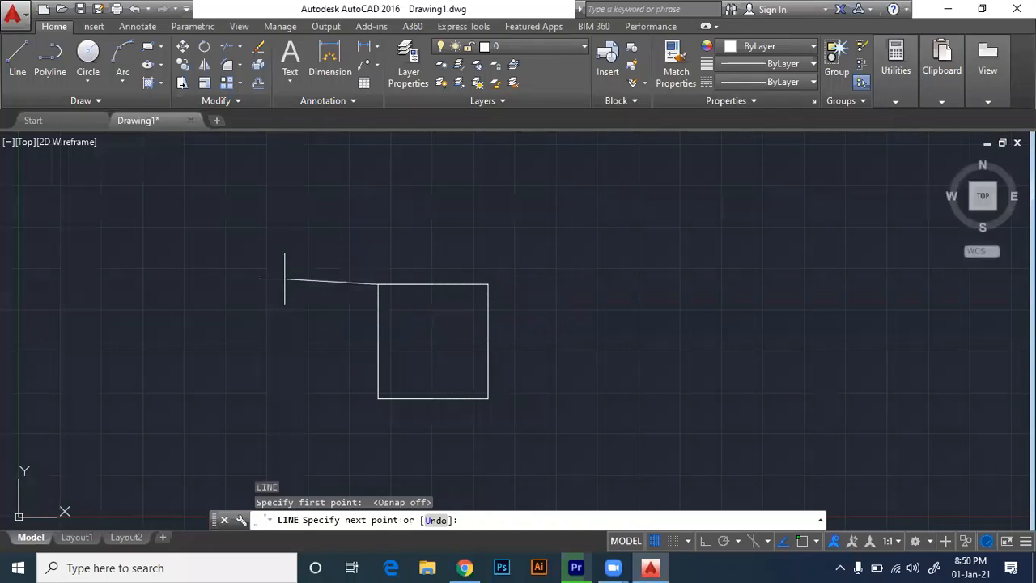
key("Escape")
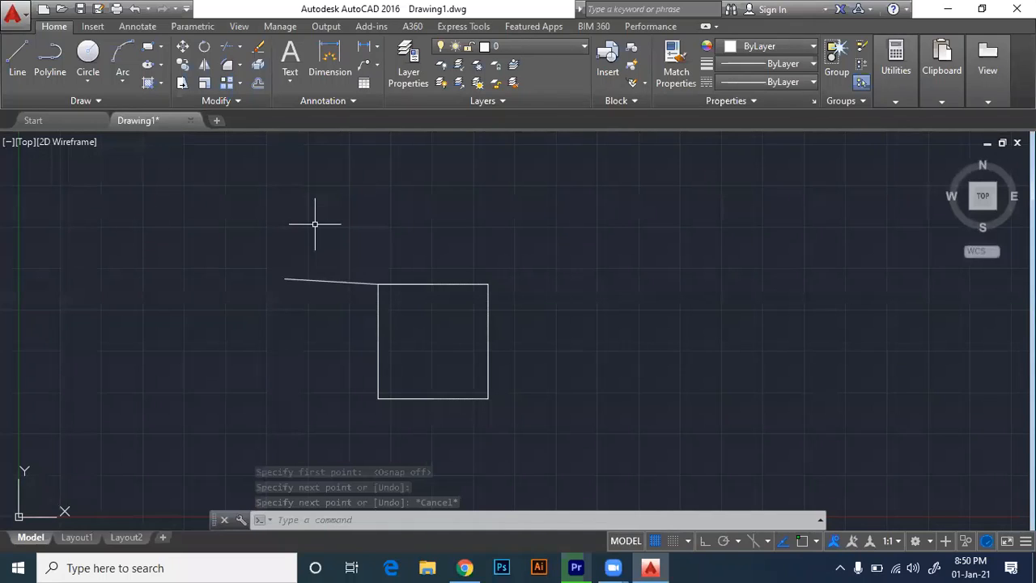
Draw a zigzag of three connected line segments running above the rectangle and down along its right side.
type("l")
key("Return")
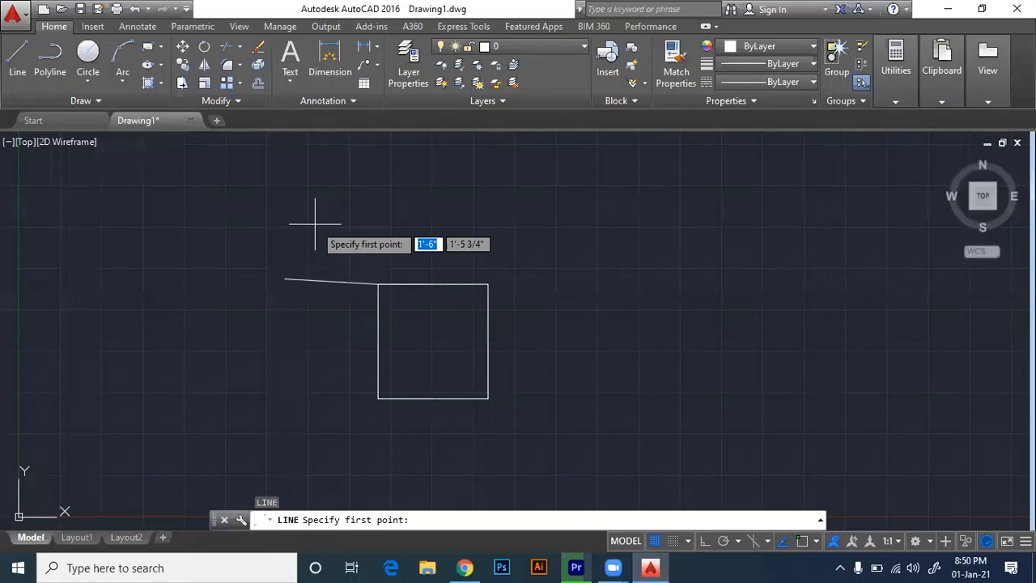
left_click(315, 225)
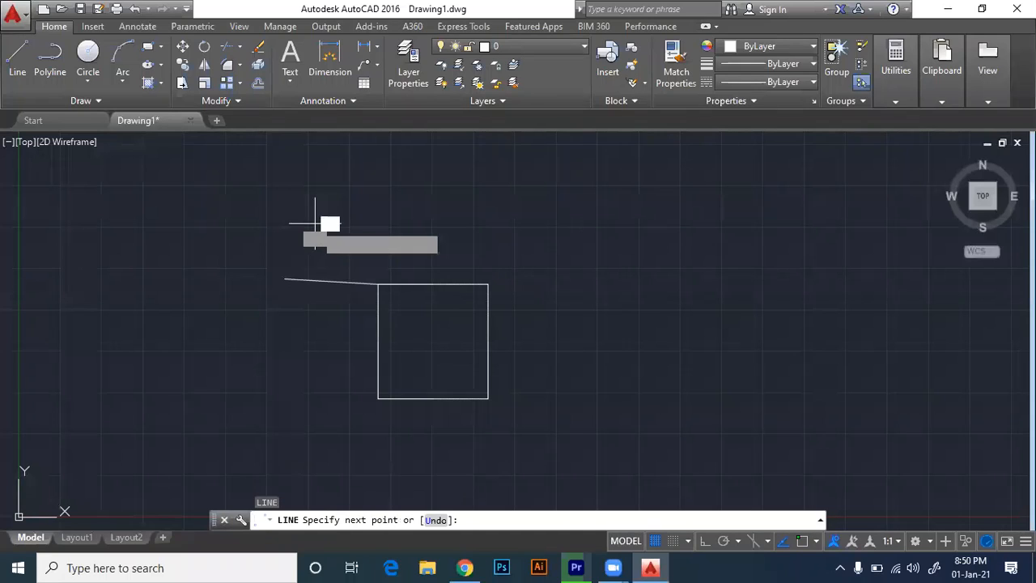
left_click(502, 259)
left_click(622, 214)
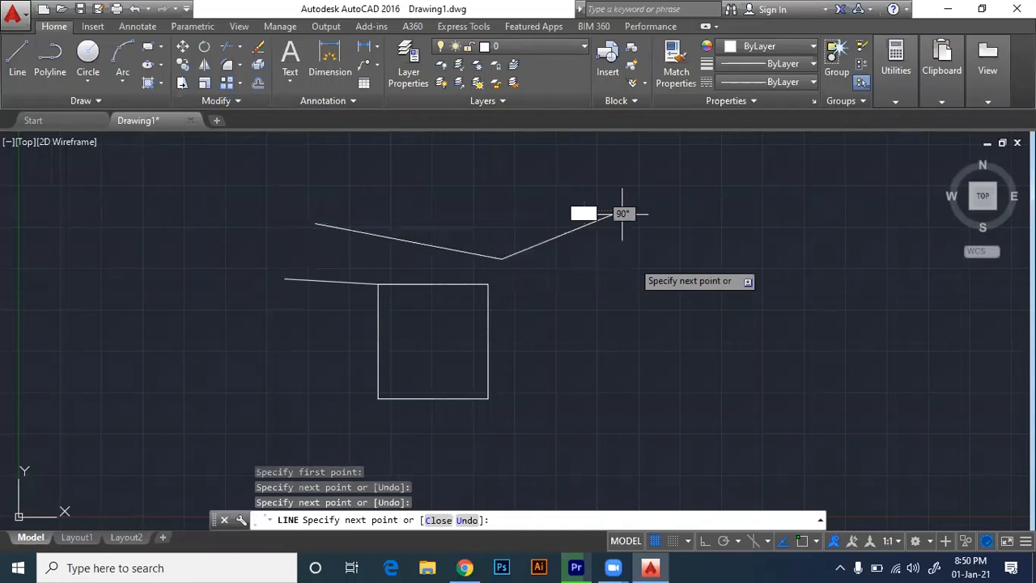
left_click(655, 389)
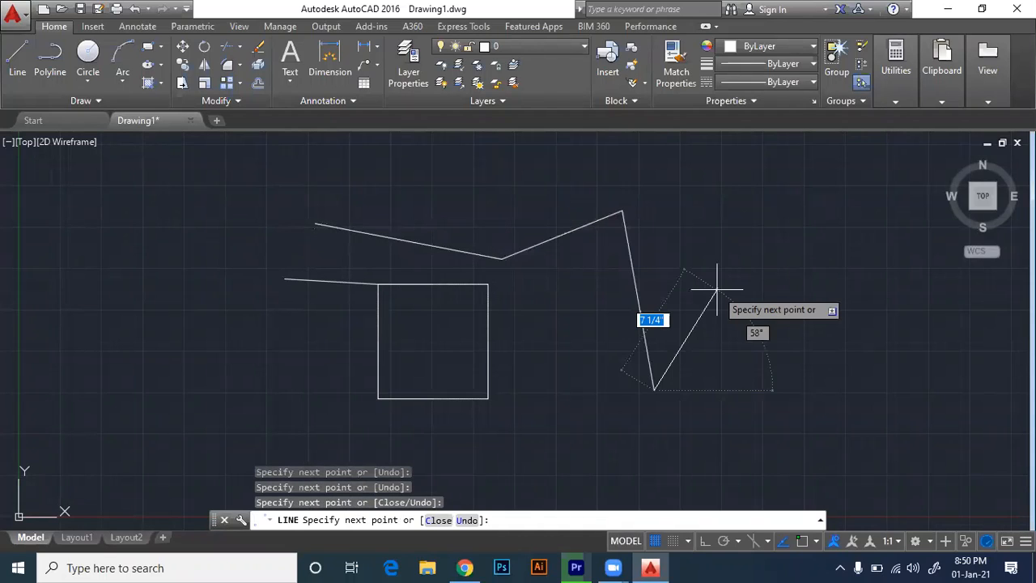
key("Return")
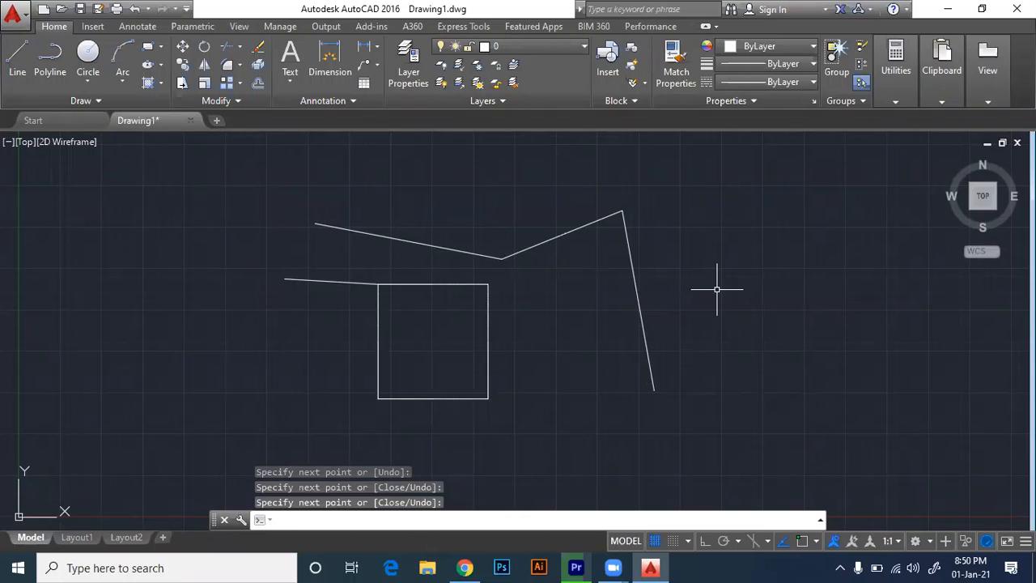
Erase the three connected zigzag line segments above and beside the rectangle.
left_click_drag(638, 263, 579, 193)
key("Delete")
left_click(451, 200)
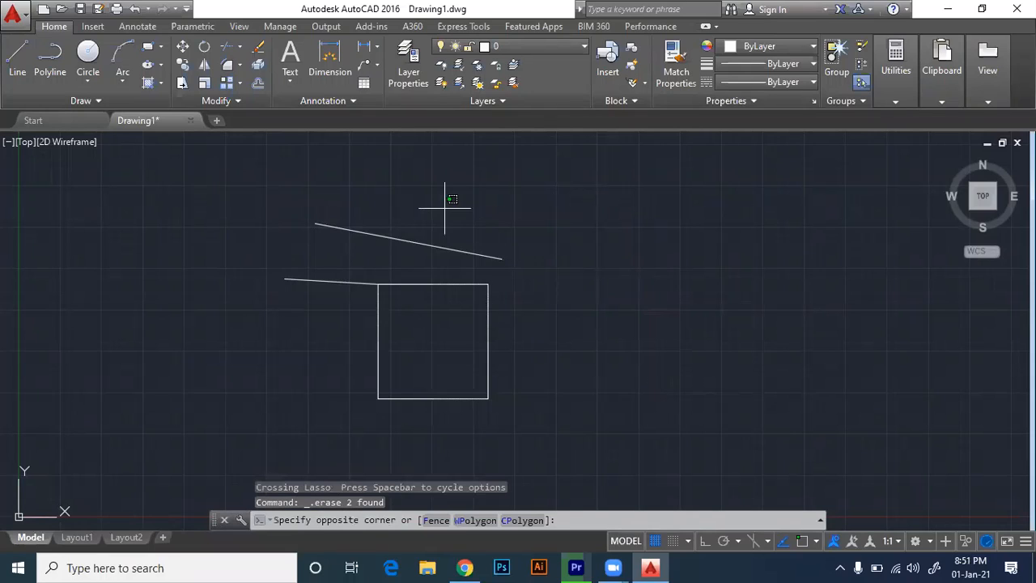
left_click_drag(444, 209, 379, 245)
key("Delete")
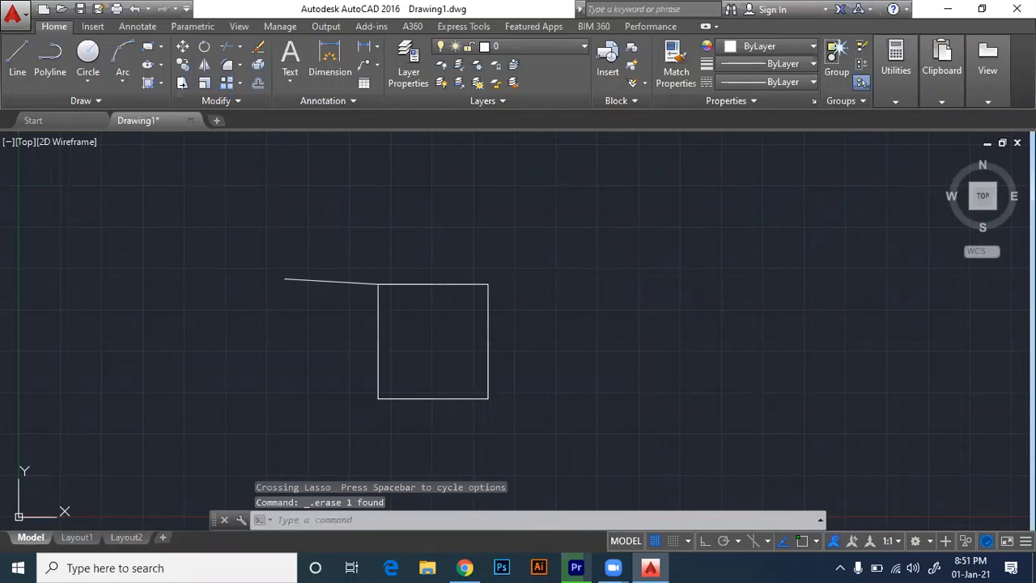
Magnify the rectangle's upper-left corner with a zoom window to examine where the sloping line ends, and zoom back to the whole drawing.
type("z")
key("Return")
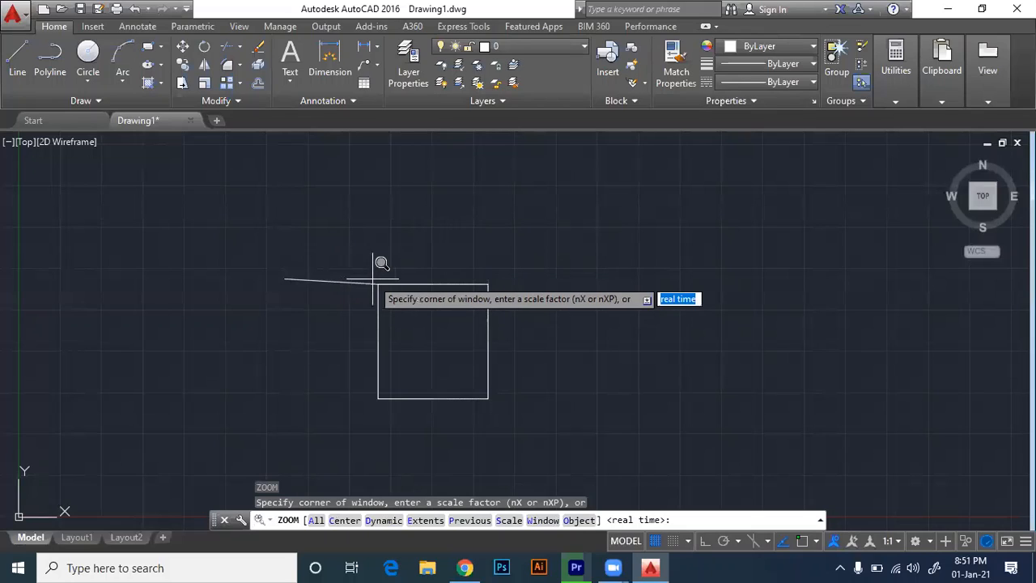
left_click(374, 280)
left_click(387, 293)
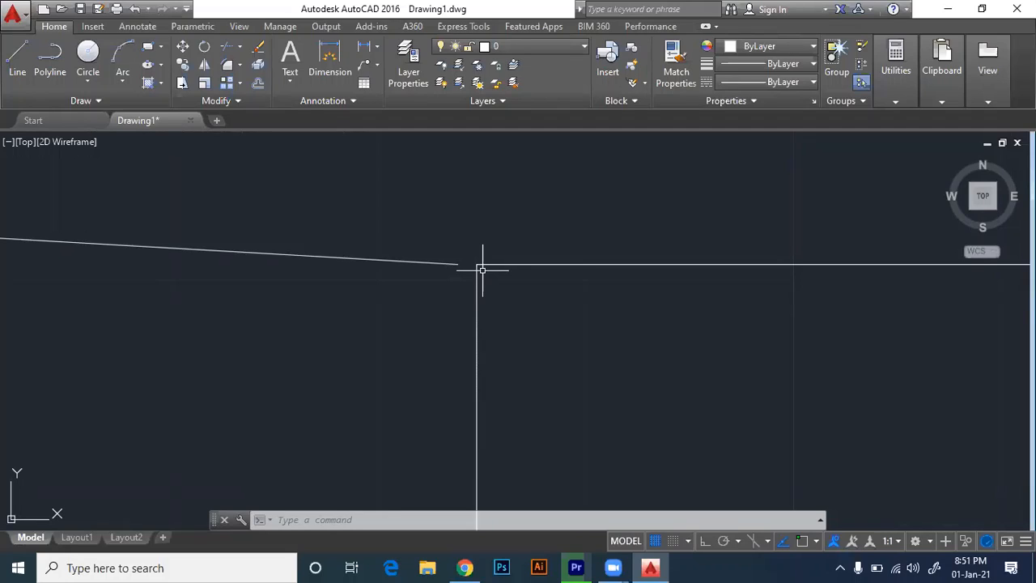
type("z")
key("Return")
type("a")
key("Return")
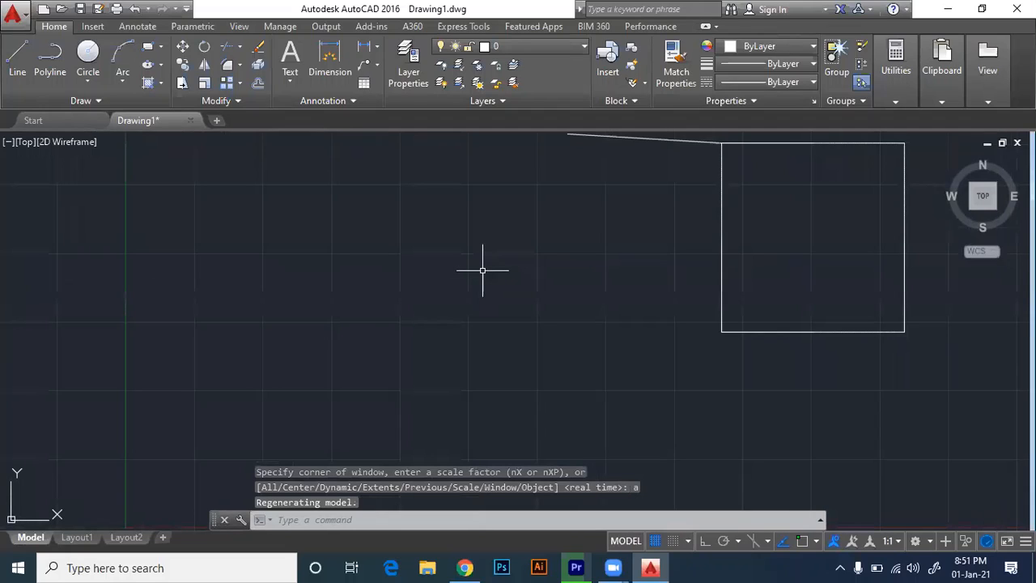
Inspect the same rectangle corner and line end again with a zoom window, and restore the Zoom All view.
type("z")
key("Return")
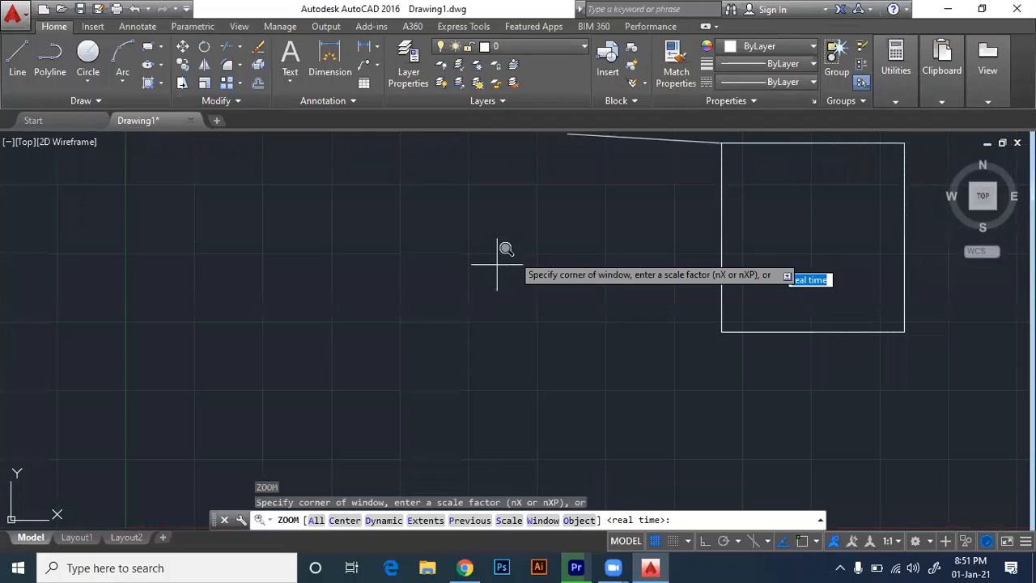
left_click(714, 140)
left_click(745, 143)
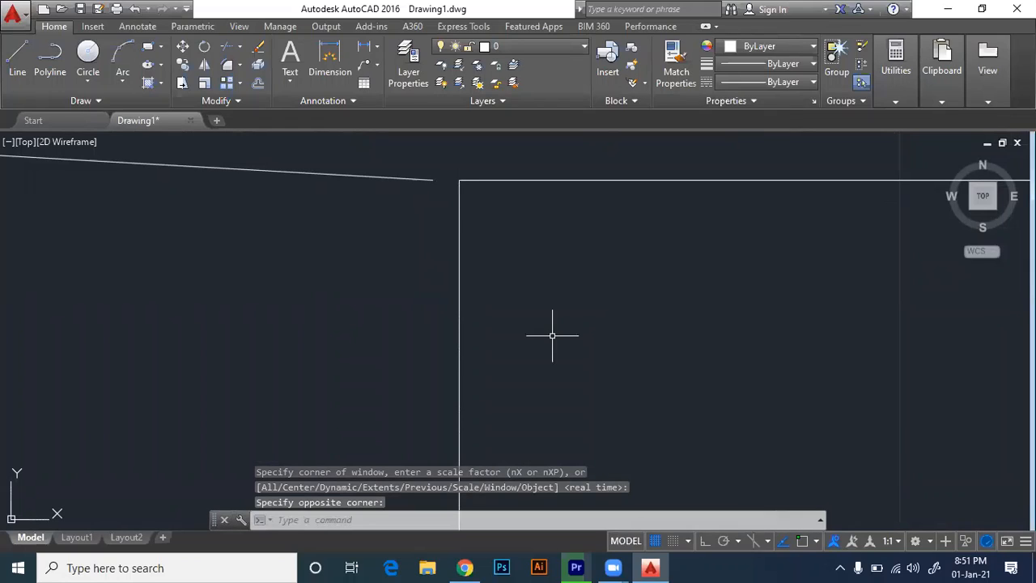
left_click_drag(552, 335, 695, 437)
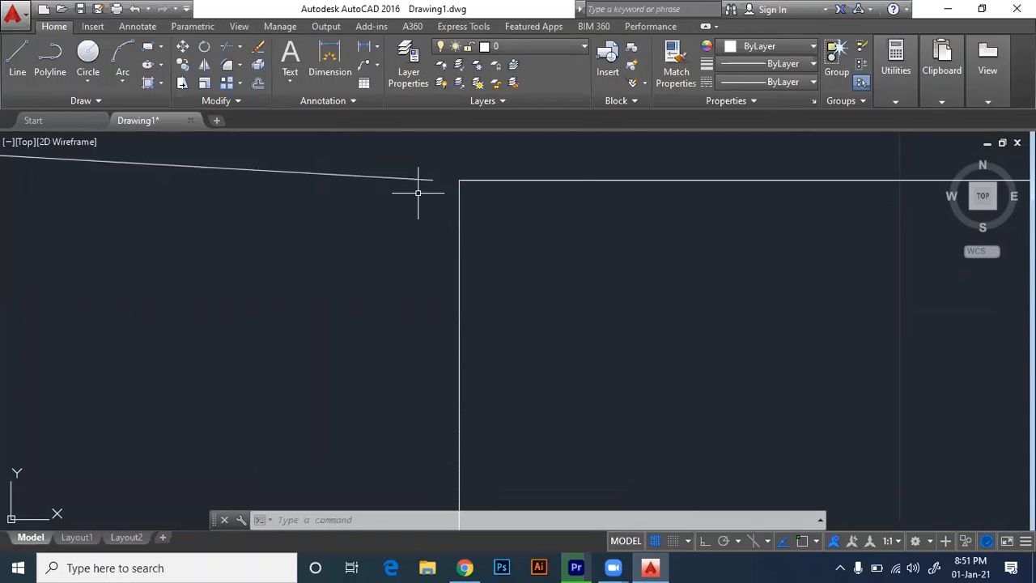
left_click(688, 541)
left_click_drag(613, 446, 588, 405)
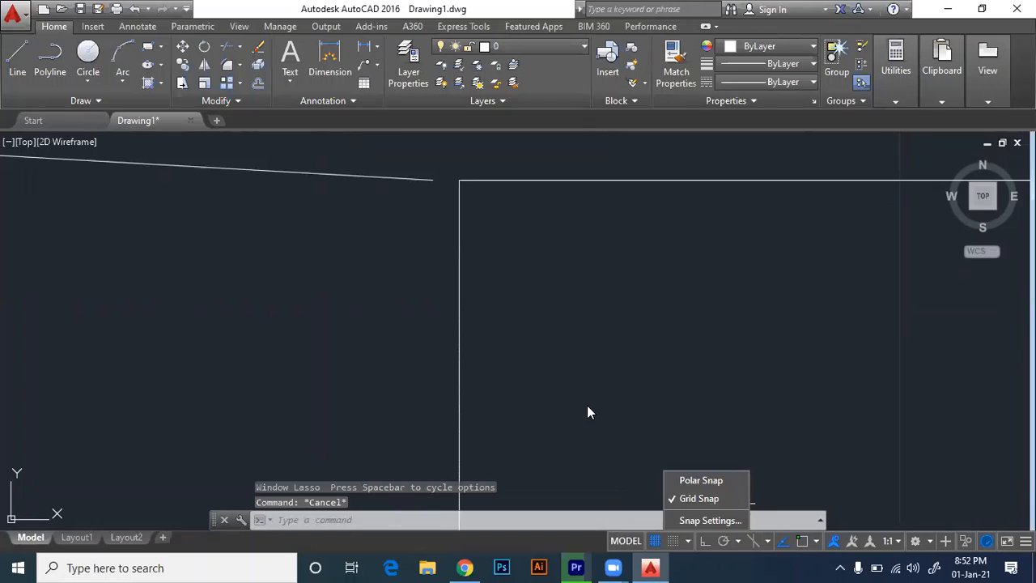
left_click(587, 403)
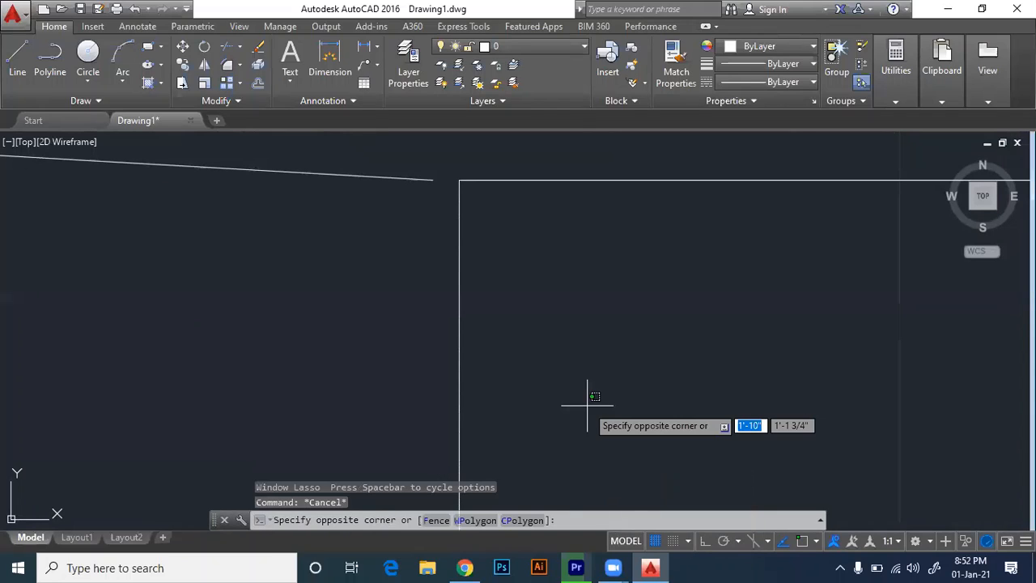
key("Escape")
type("z")
key("Return")
scroll(596, 393, "down", 2)
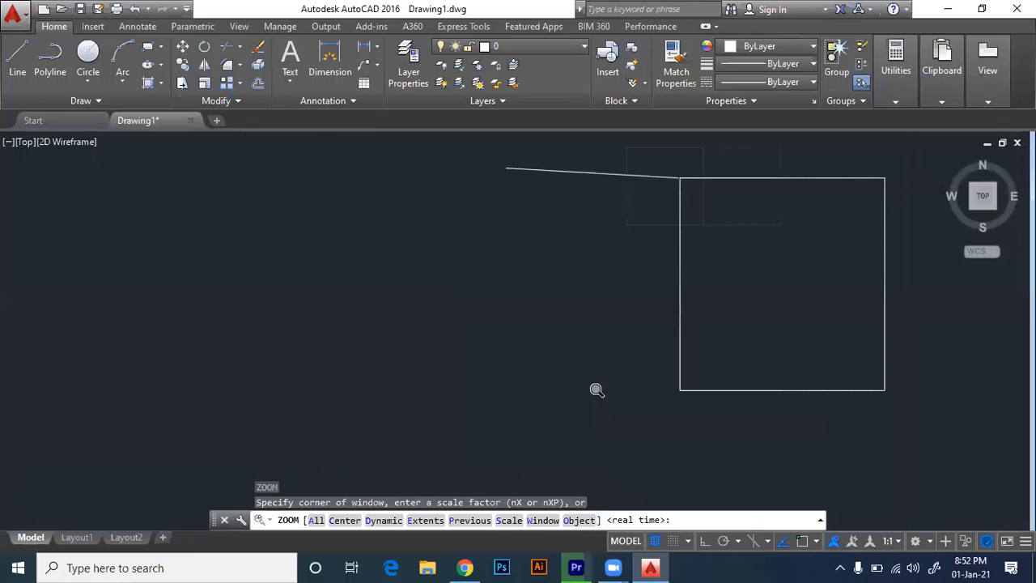
type("a")
key("Return")
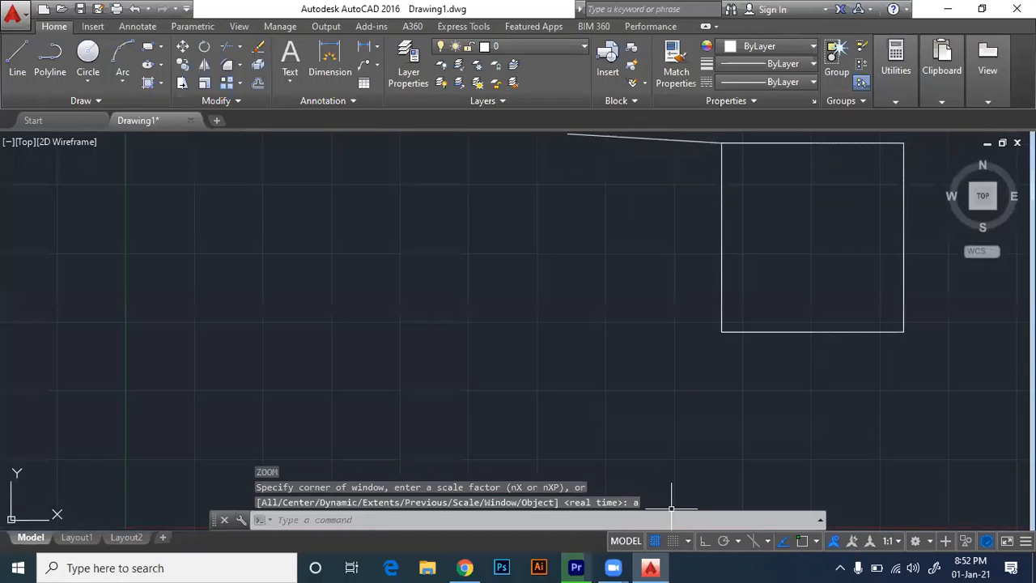
Call up the drawing units settings with the UN alias and again with the UNITS command, closing them without changes.
type("un")
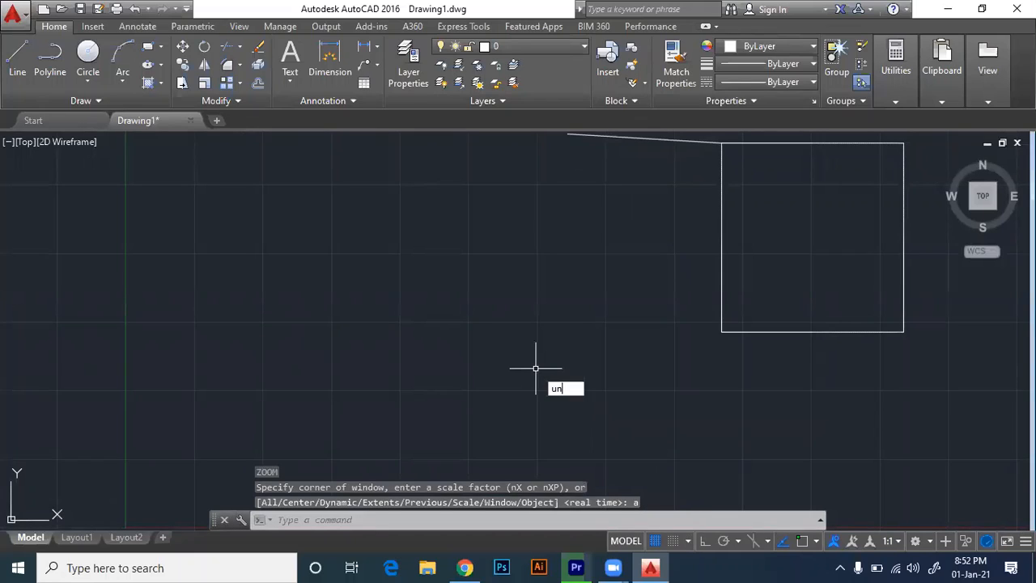
key("Return")
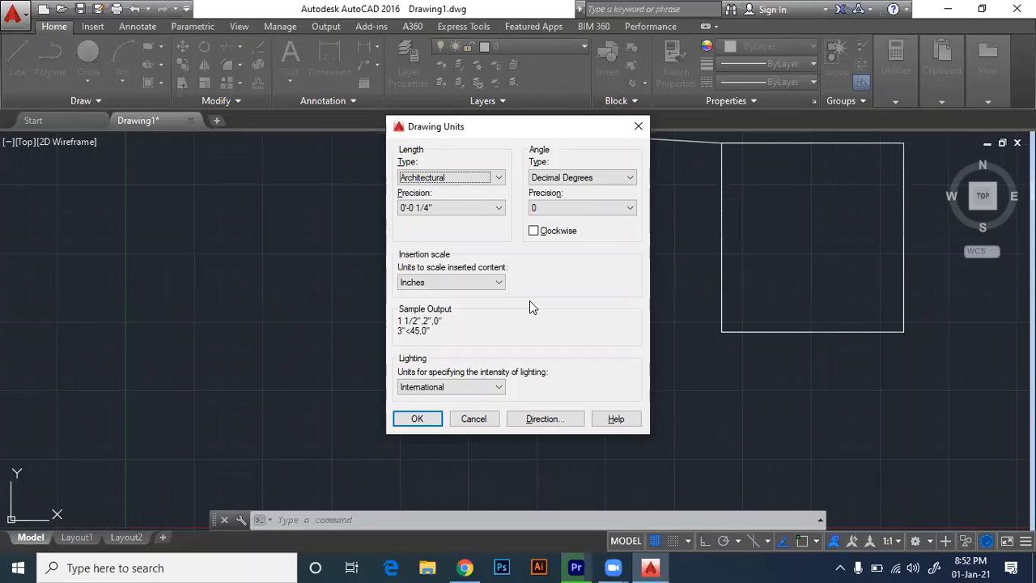
left_click(639, 125)
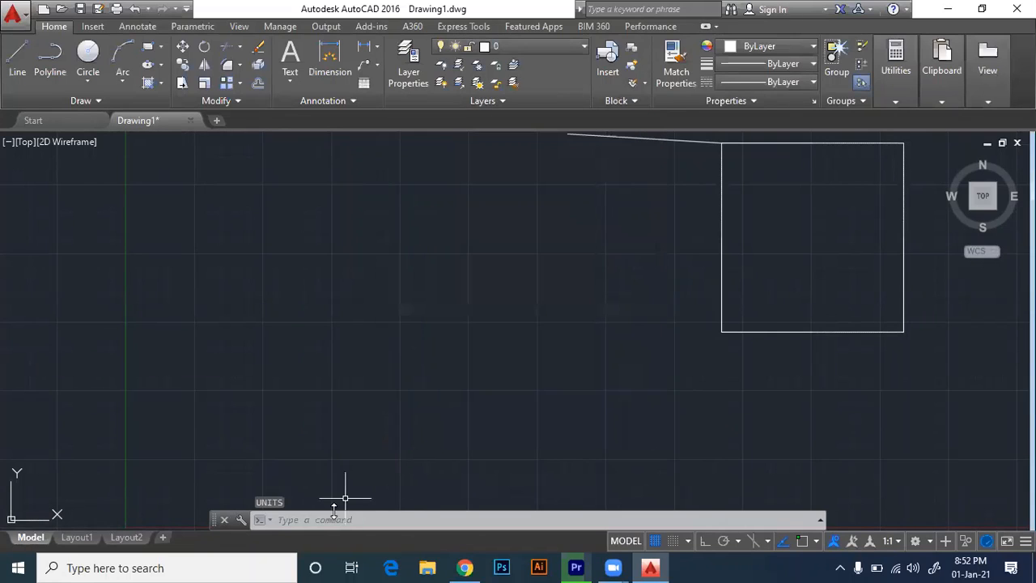
type("u")
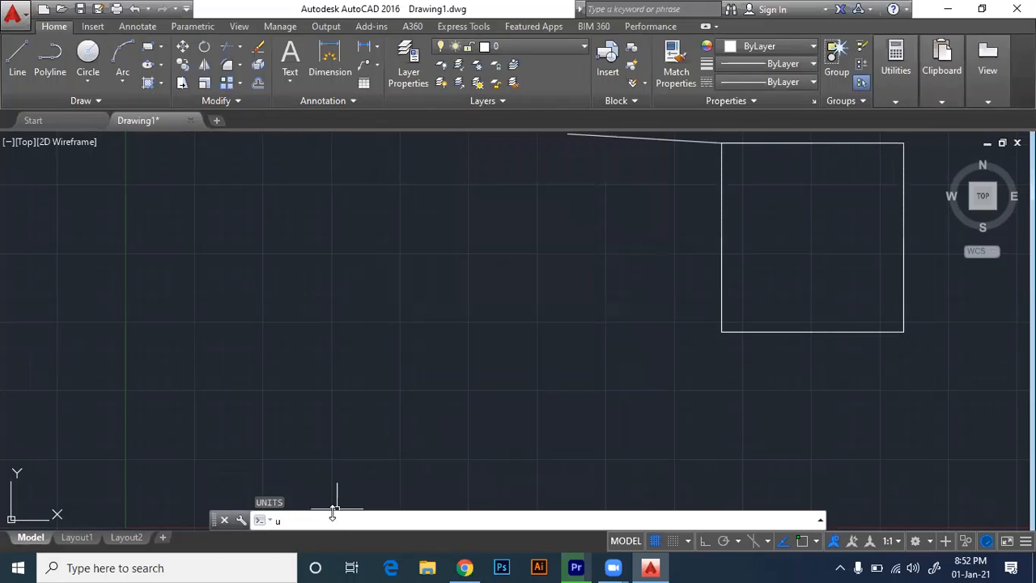
type("n")
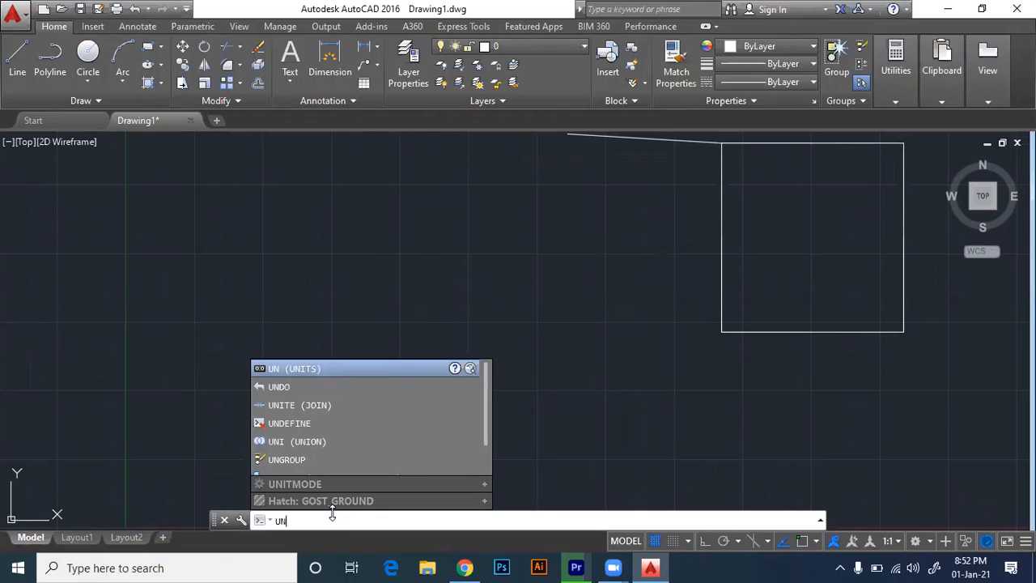
type("i")
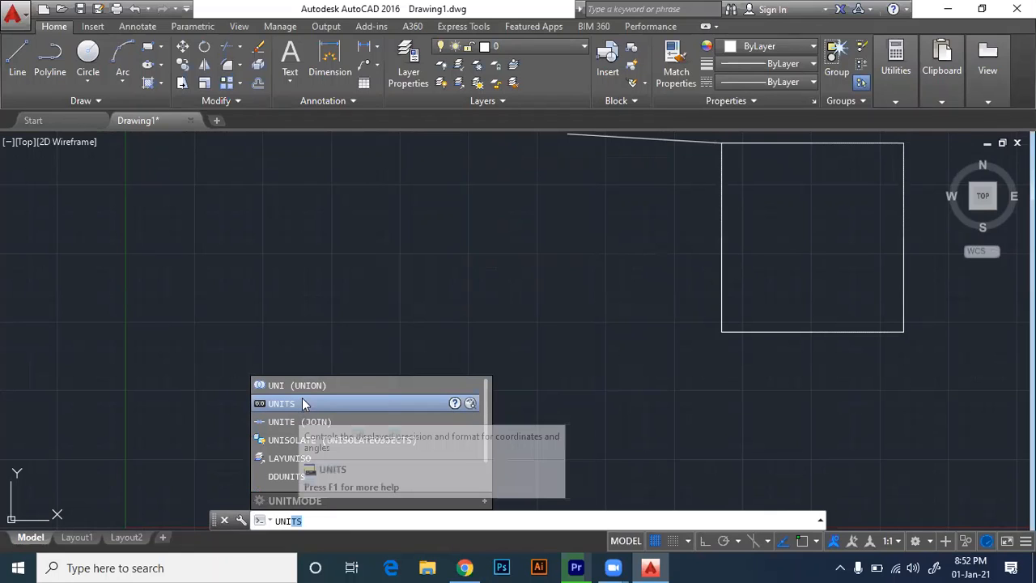
key("Return")
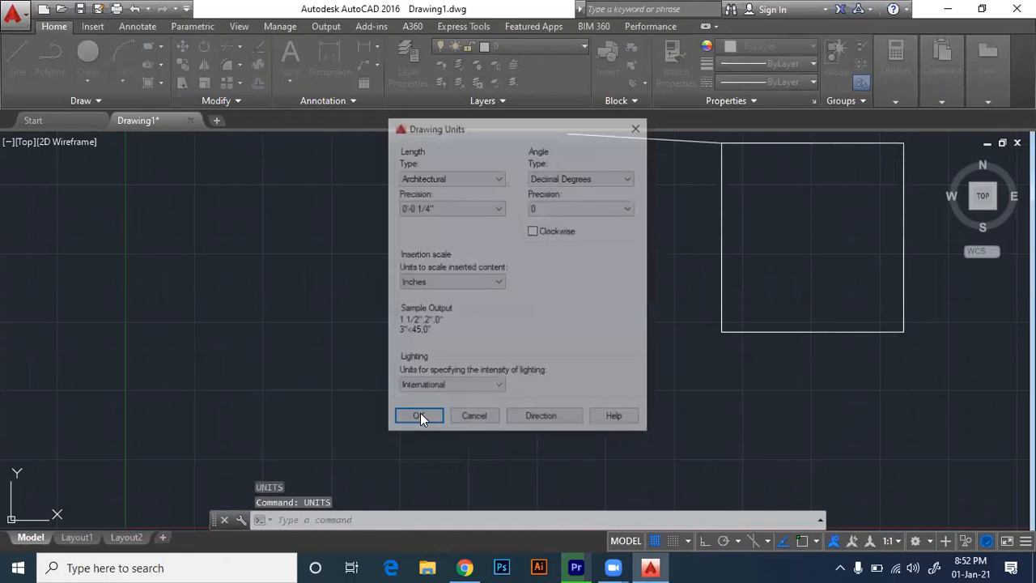
left_click(474, 419)
key("Escape")
key("Escape")
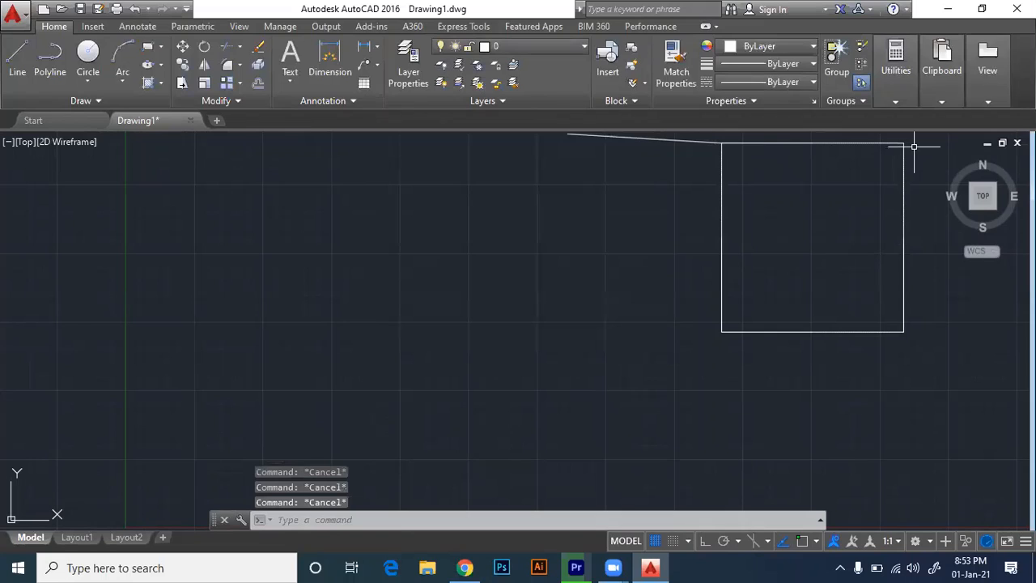
Erase all remaining objects, the rectangle and the sloping line, from the drawing.
left_click_drag(915, 141, 680, 347)
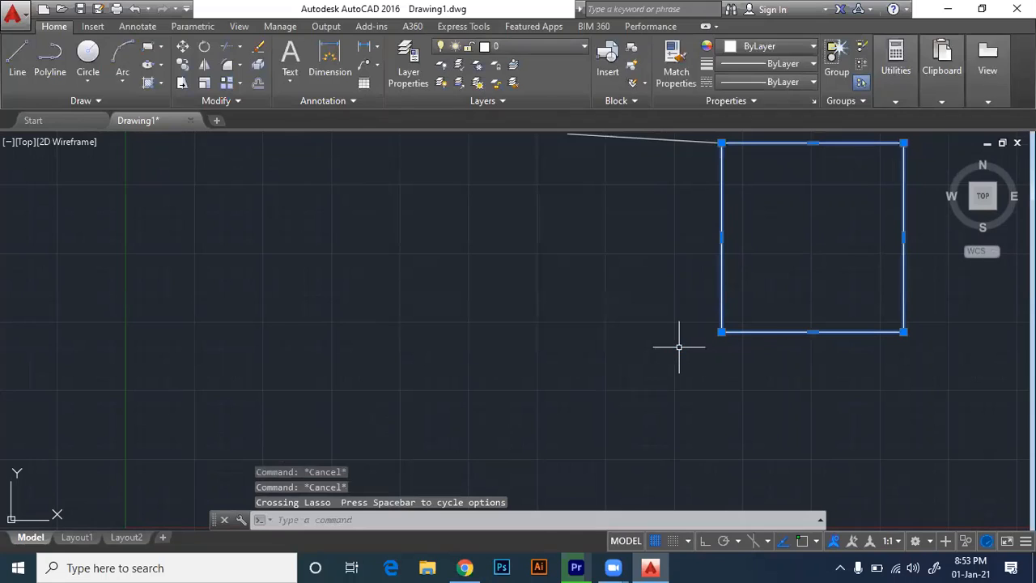
key("ctrl+a")
key("Delete")
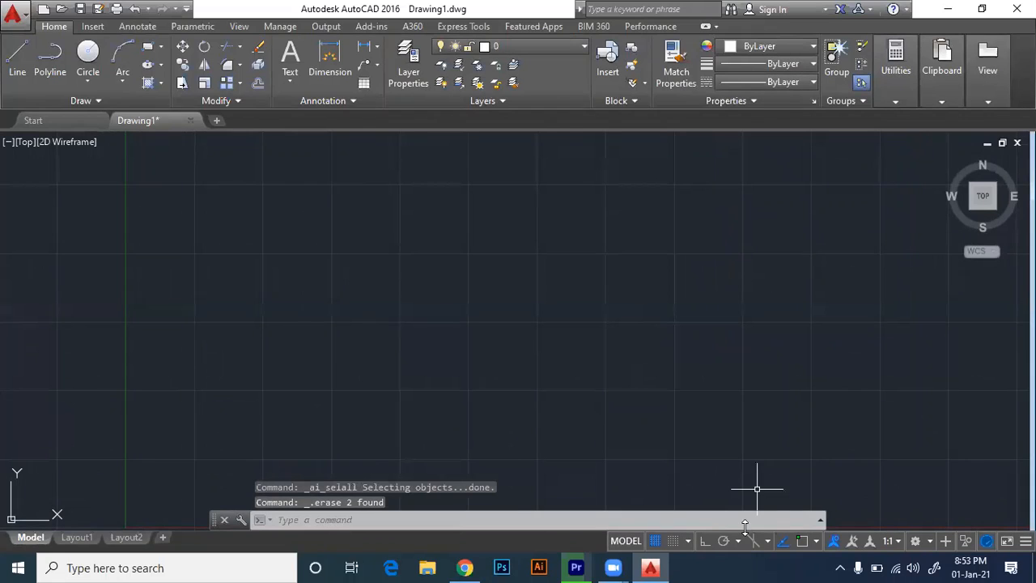
In the snap and grid drafting settings, set the grid's major line interval to every 10 and apply it.
left_click(689, 540)
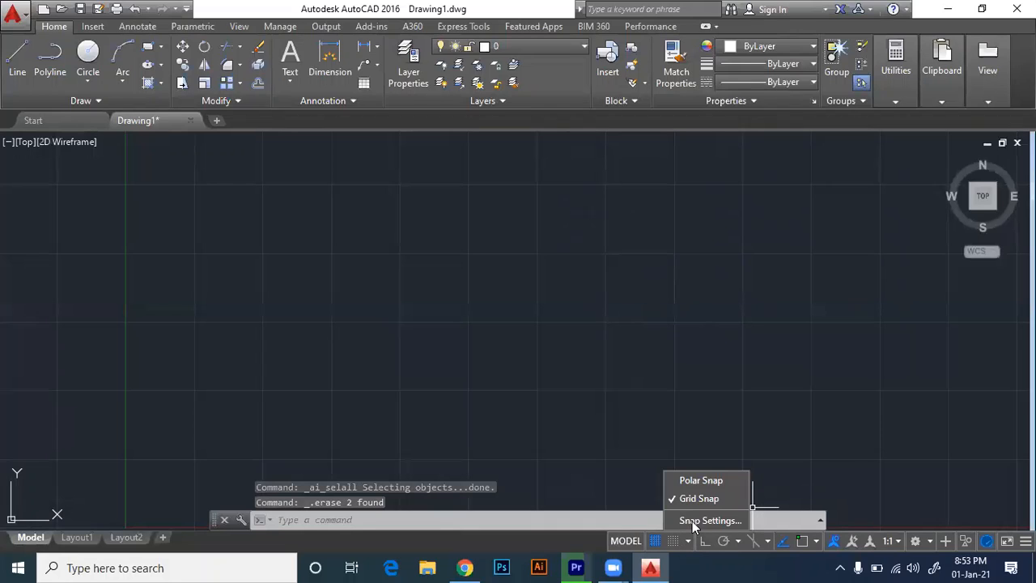
left_click(815, 542)
left_click(815, 542)
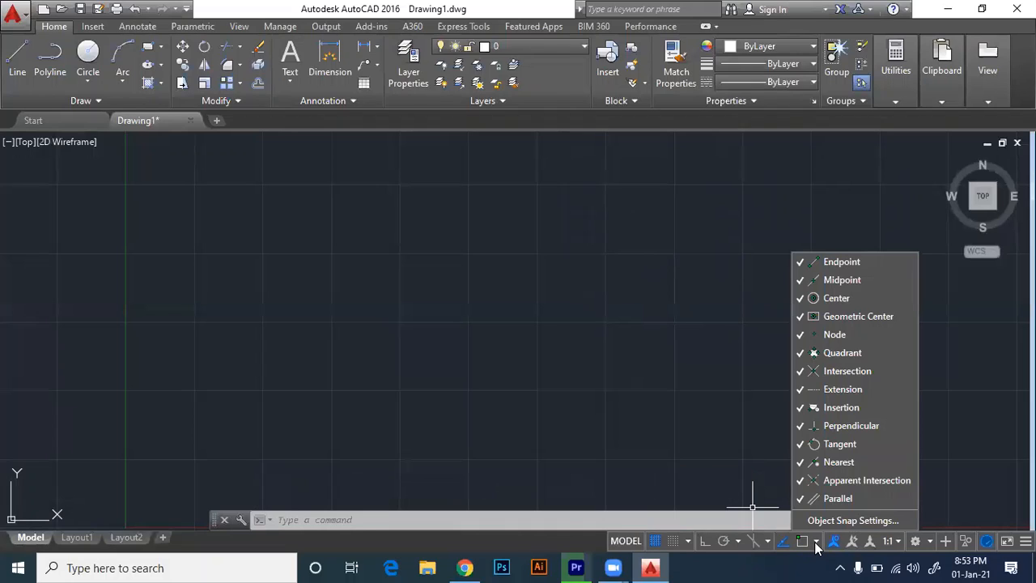
left_click(687, 541)
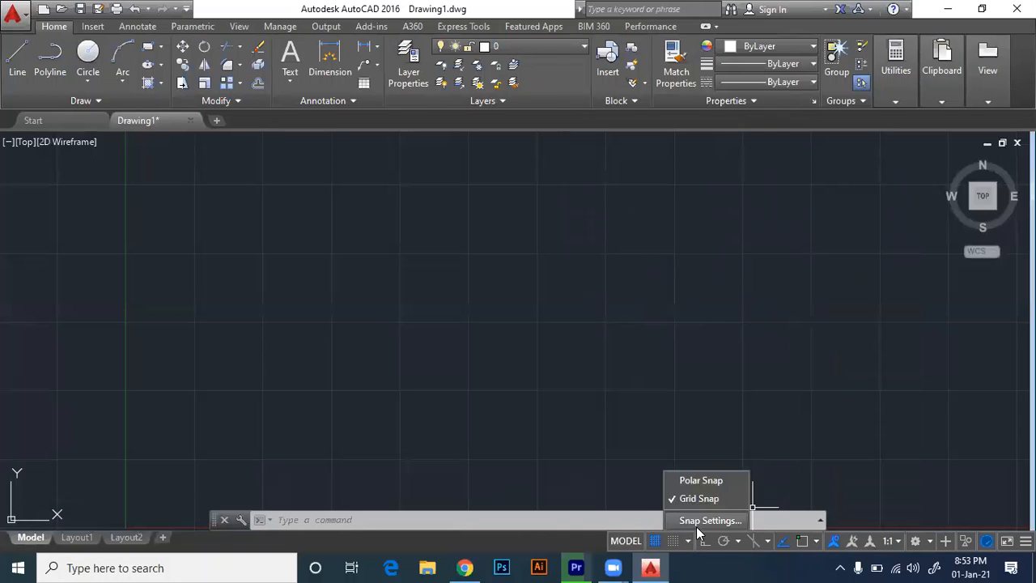
left_click(534, 405)
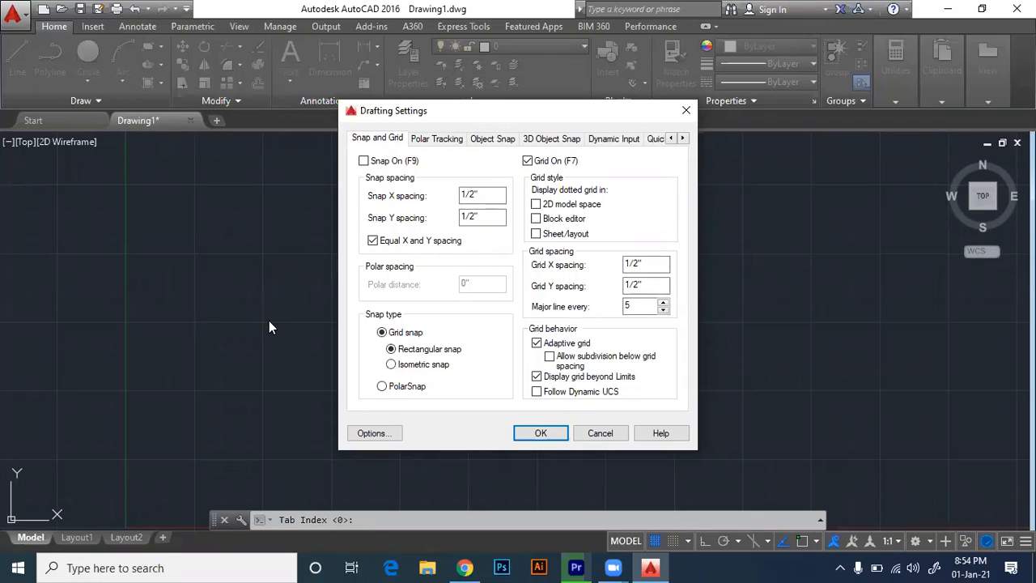
double_click(649, 306)
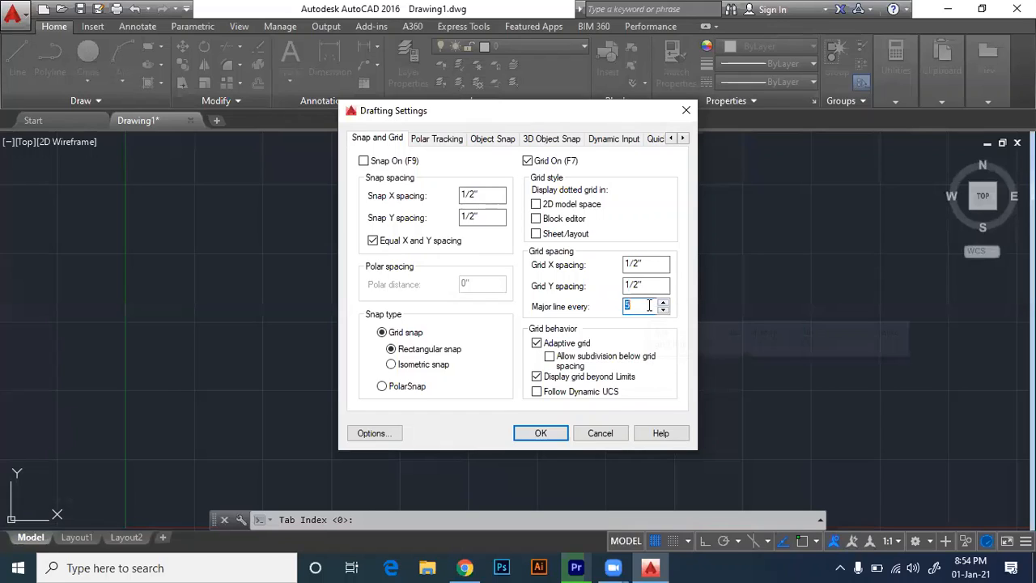
type("10")
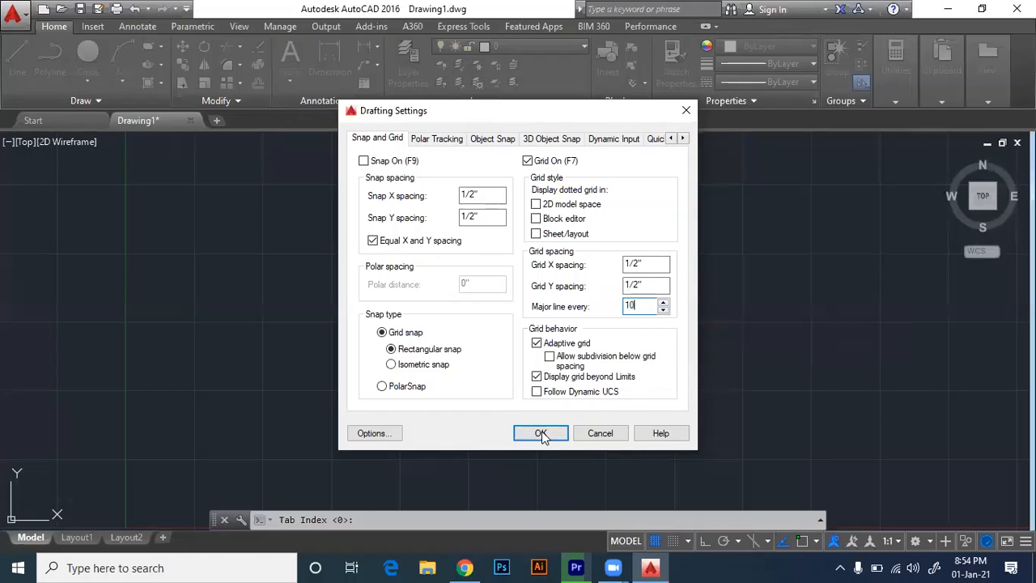
left_click(541, 434)
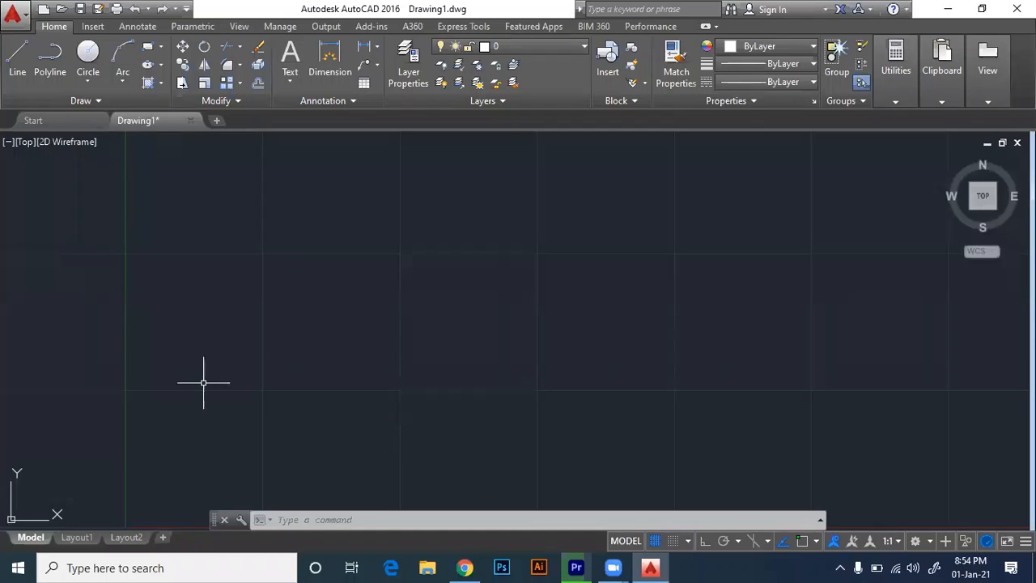
Reopen the drafting settings, move the dialog clear of the grid, and set the major line interval to every 5.
left_click(692, 521)
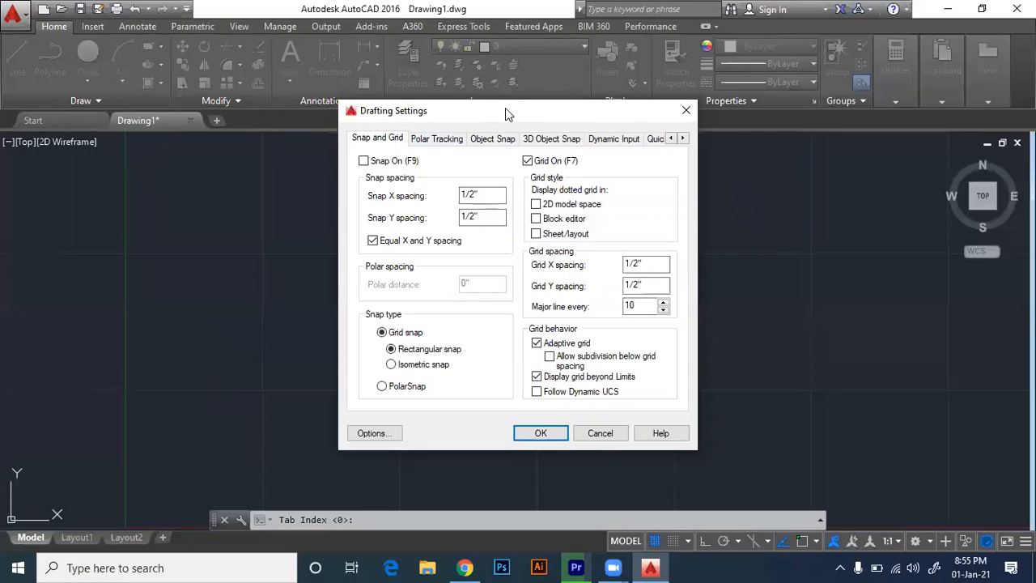
left_click_drag(505, 110, 778, 71)
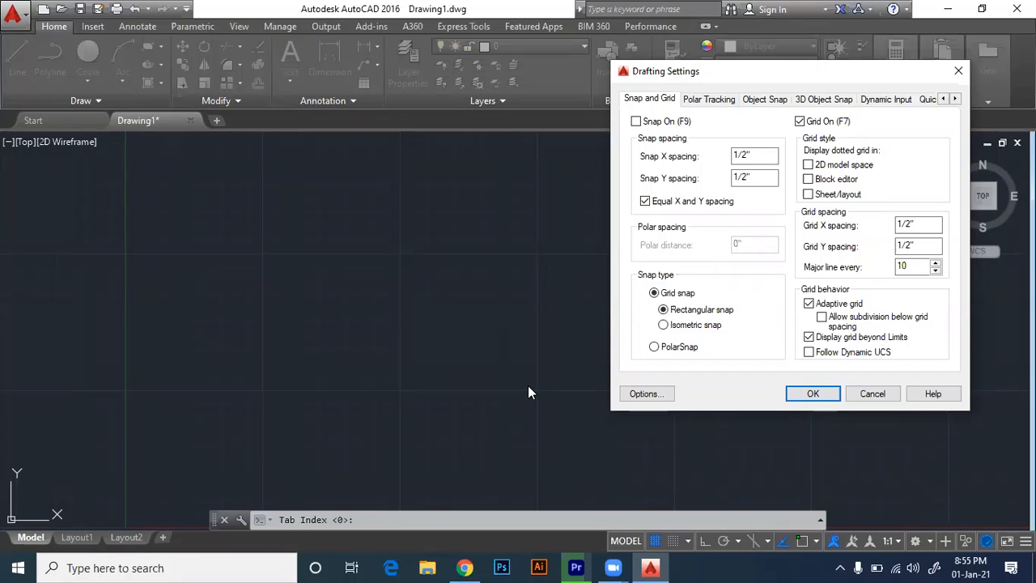
left_click(915, 268)
key("BackSpace")
key("BackSpace")
type("5")
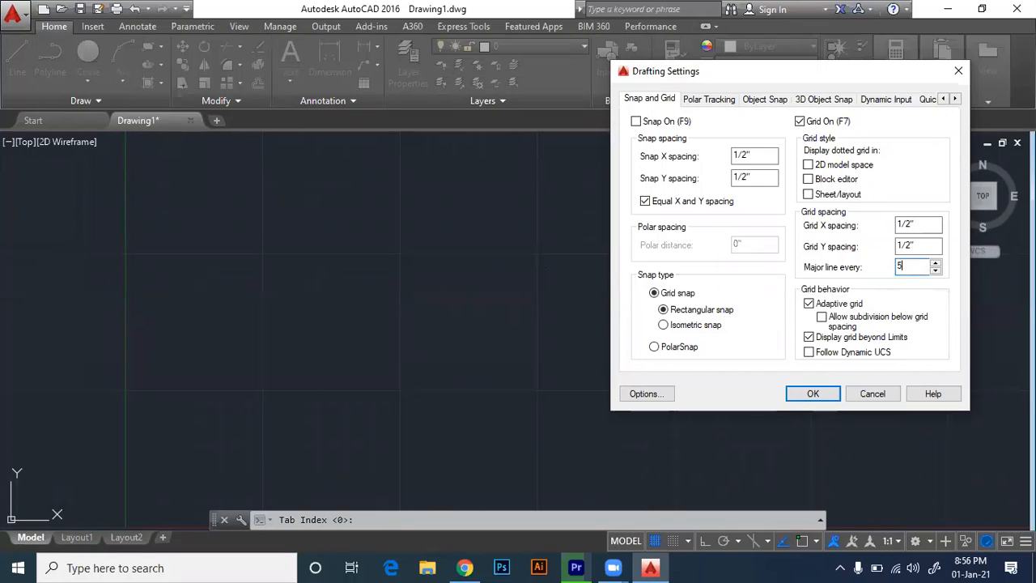
left_click(813, 394)
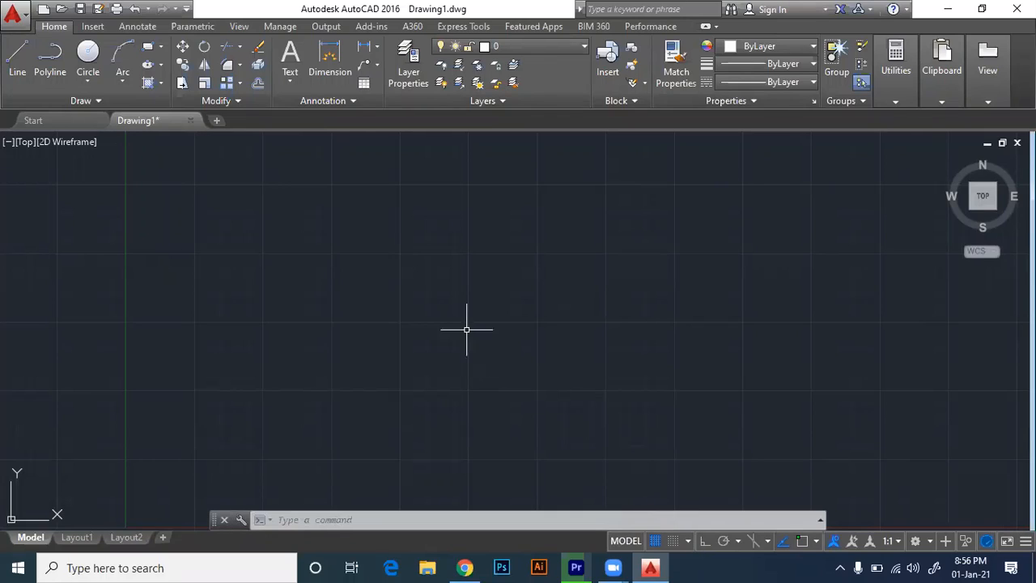
In the snap and grid drafting settings, set the grid spacing to 1" in both X and Y and apply it.
left_click(687, 541)
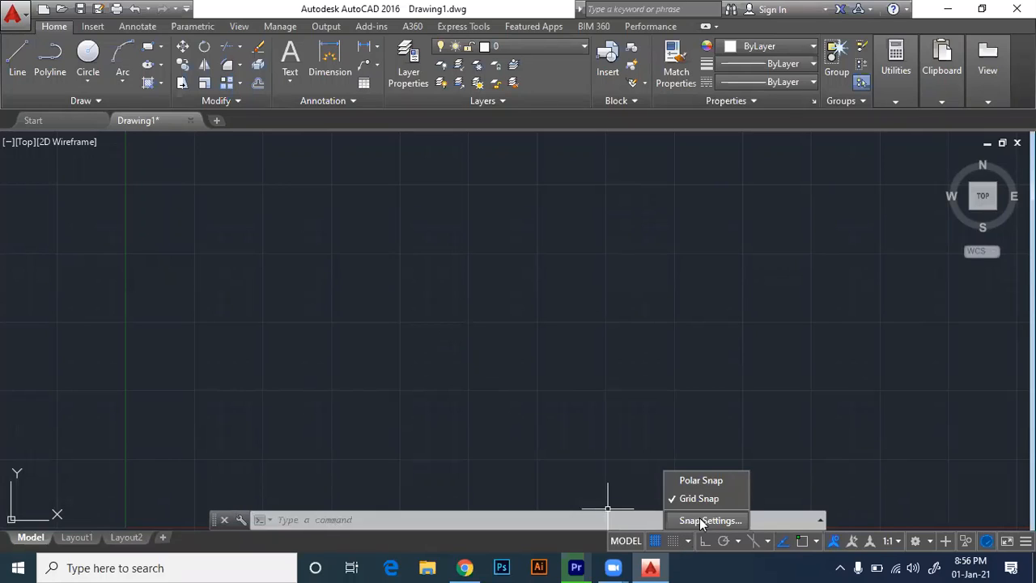
left_click(705, 520)
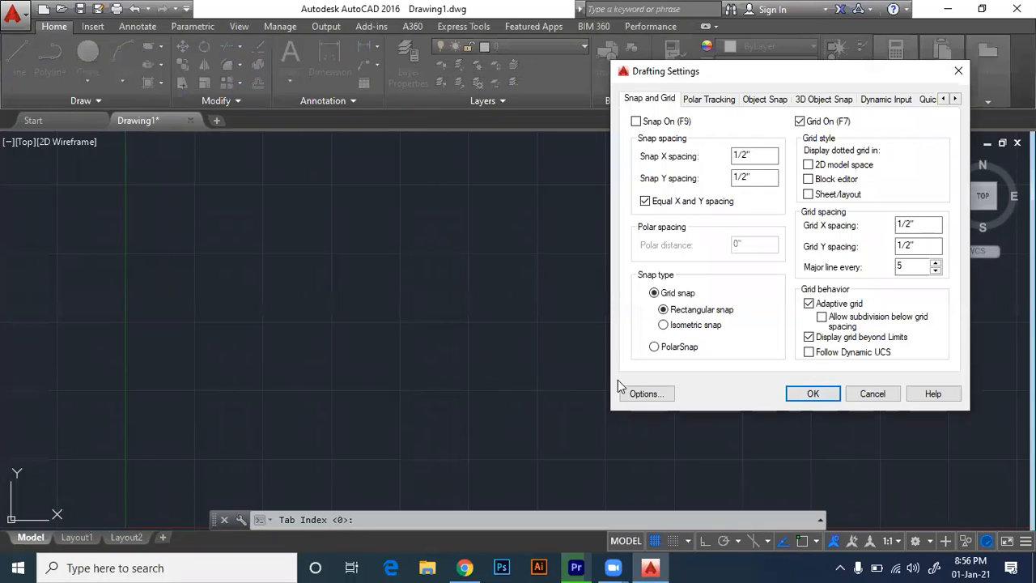
left_click(913, 246)
left_click_drag(917, 245, 884, 245)
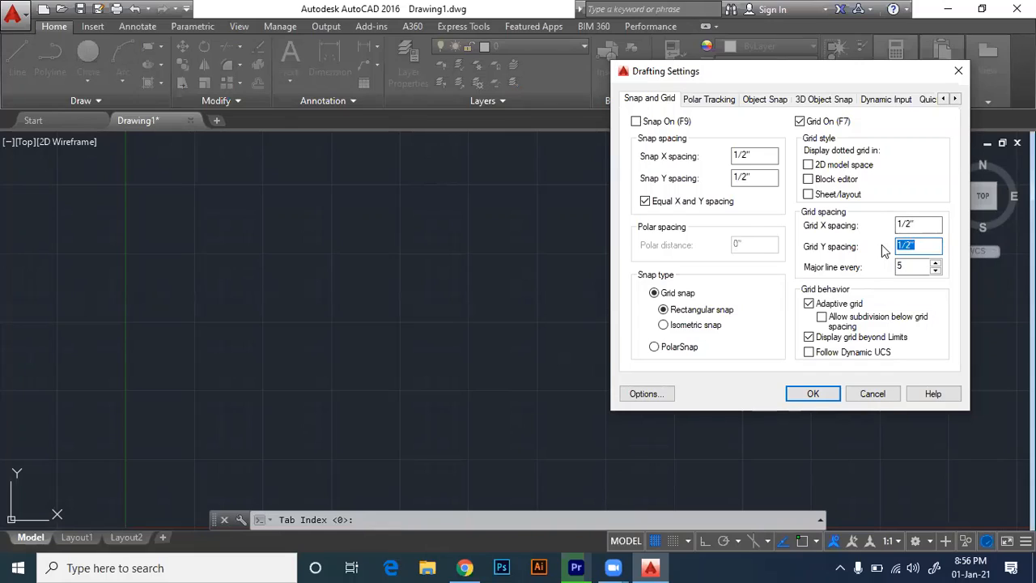
type("1")
left_click(813, 393)
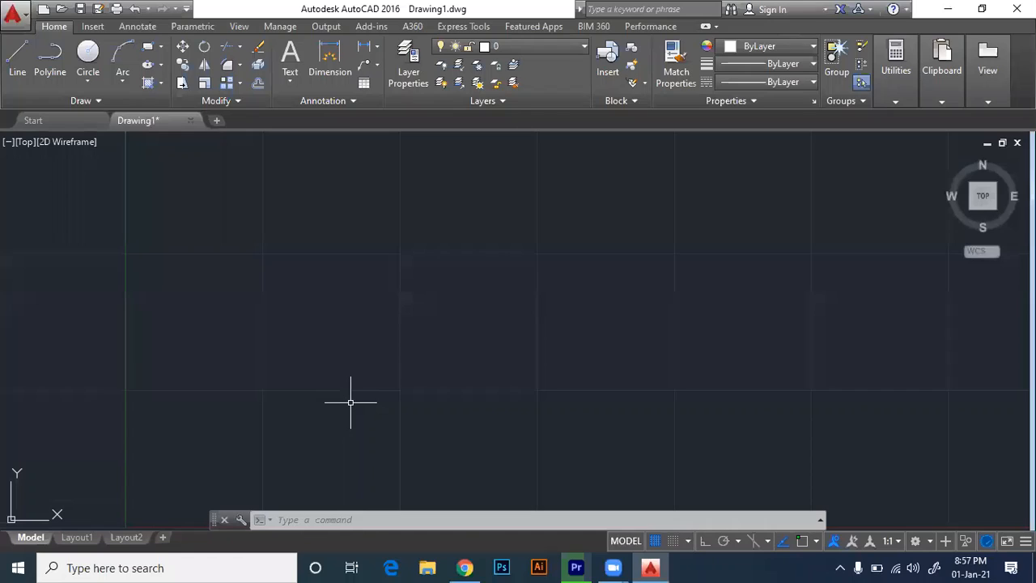
type("Z")
key("Escape")
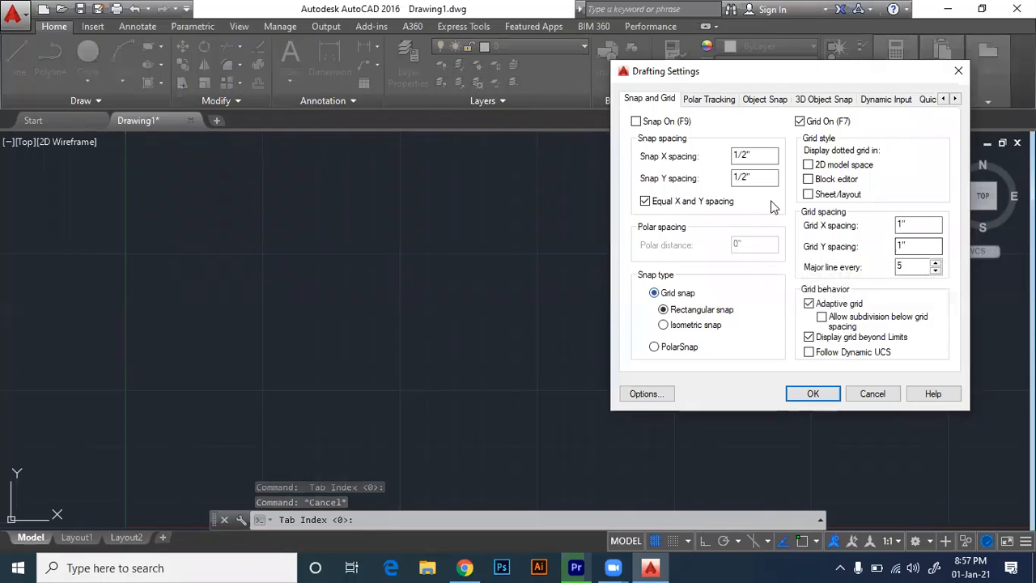
Turn off Equal X and Y spacing in the drafting settings, set only the grid X spacing to 1/2", and apply it.
left_click(646, 201)
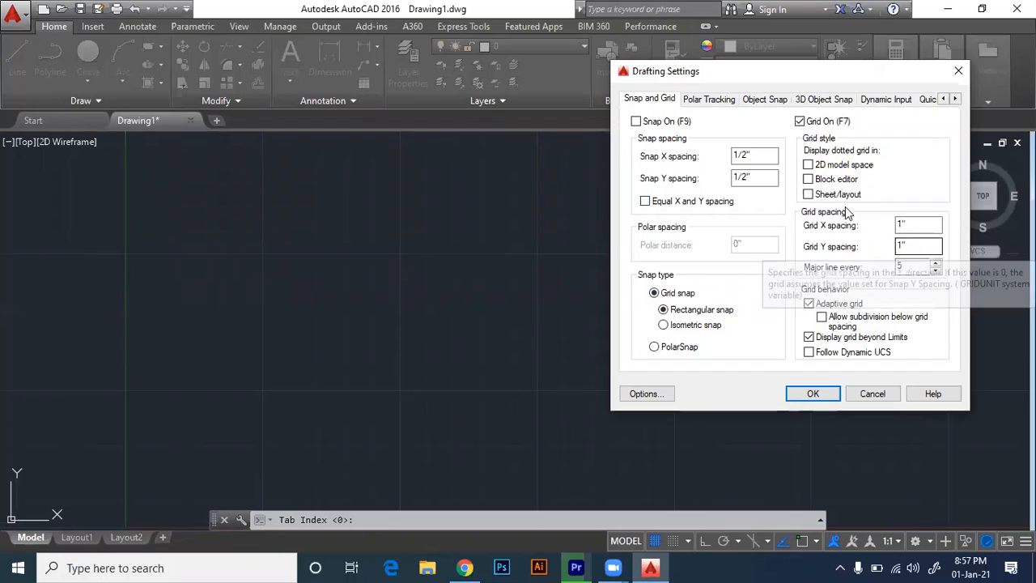
left_click_drag(906, 226, 884, 226)
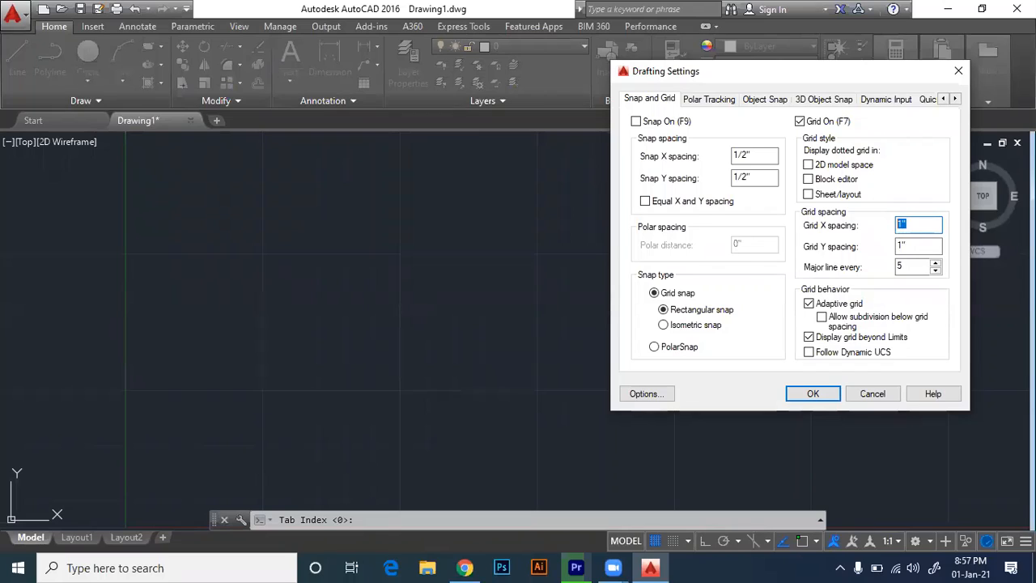
key("Return")
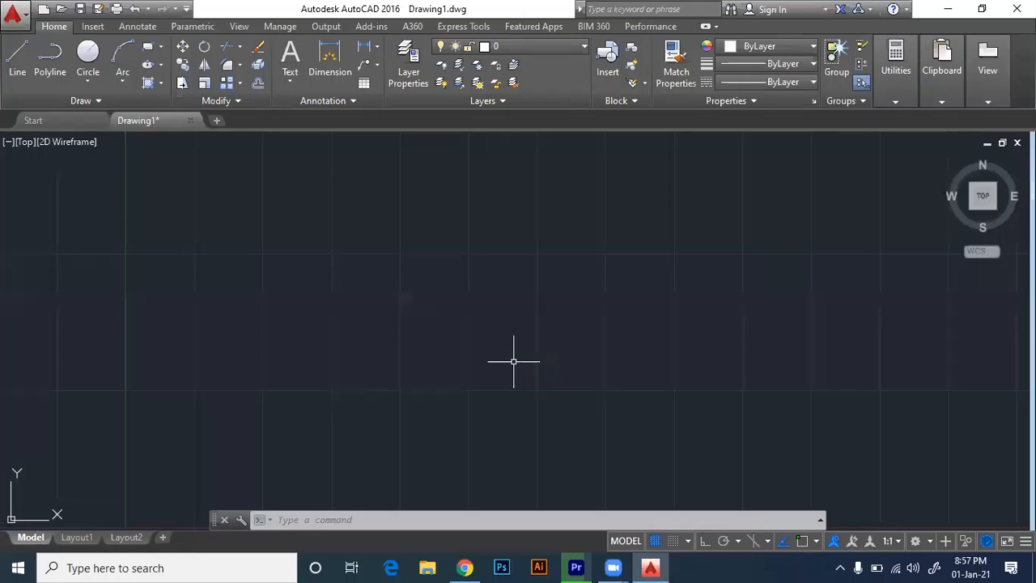
type("u")
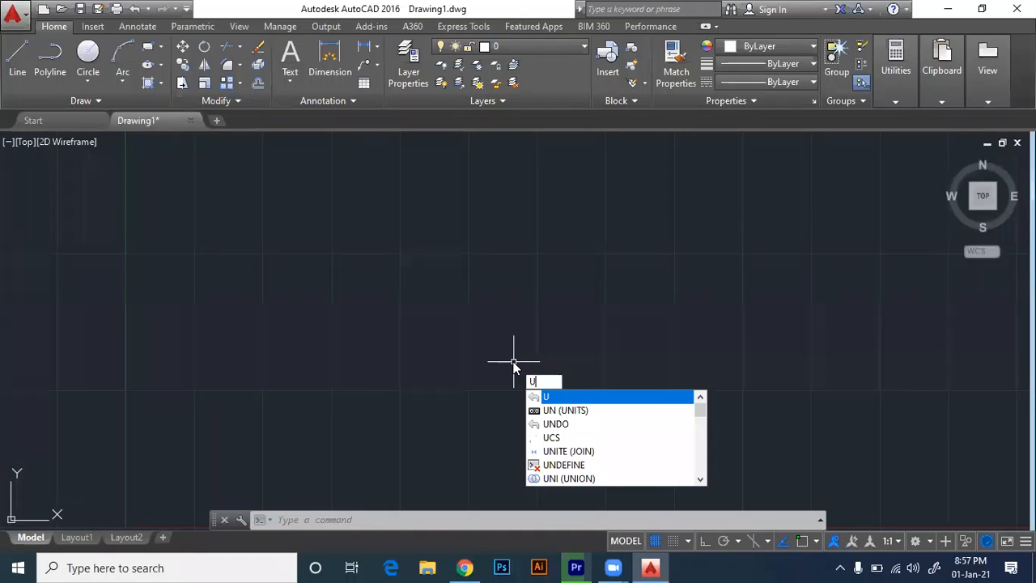
key("Escape")
key("Escape")
key("Escape")
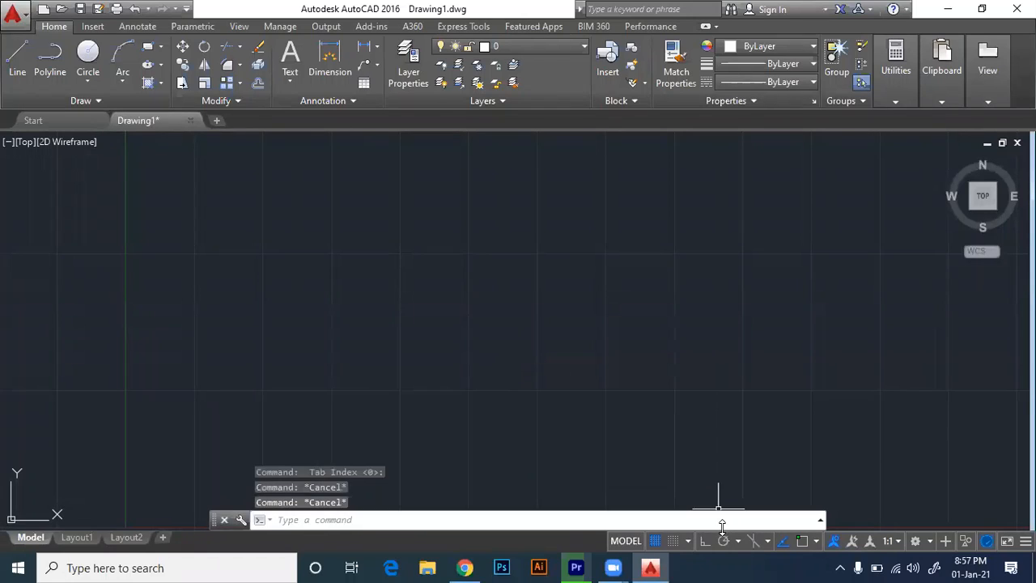
Reopen the drafting settings, turn Equal X and Y spacing on with a 1/2" grid spacing in both directions, and apply it.
left_click(690, 542)
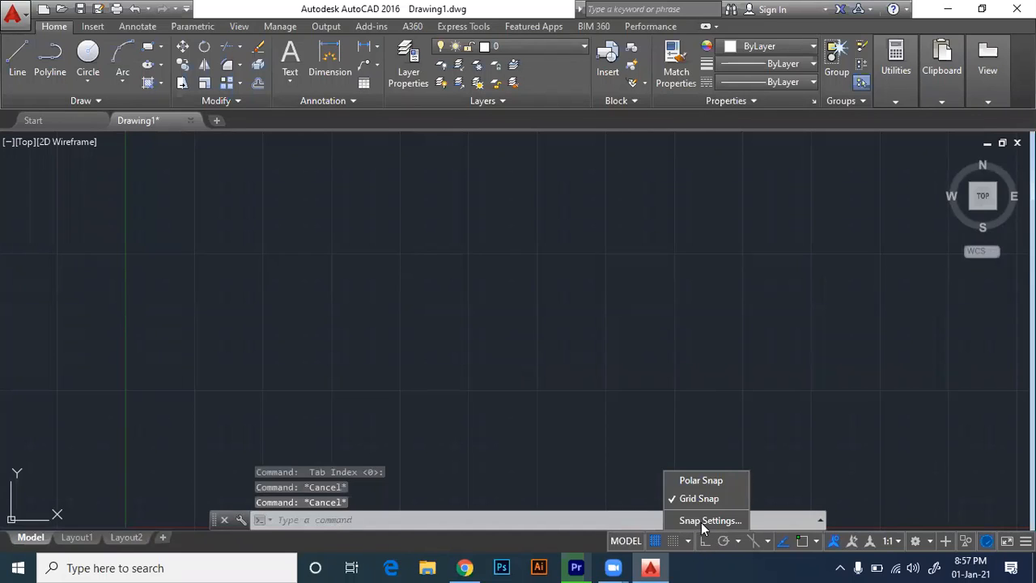
left_click(701, 521)
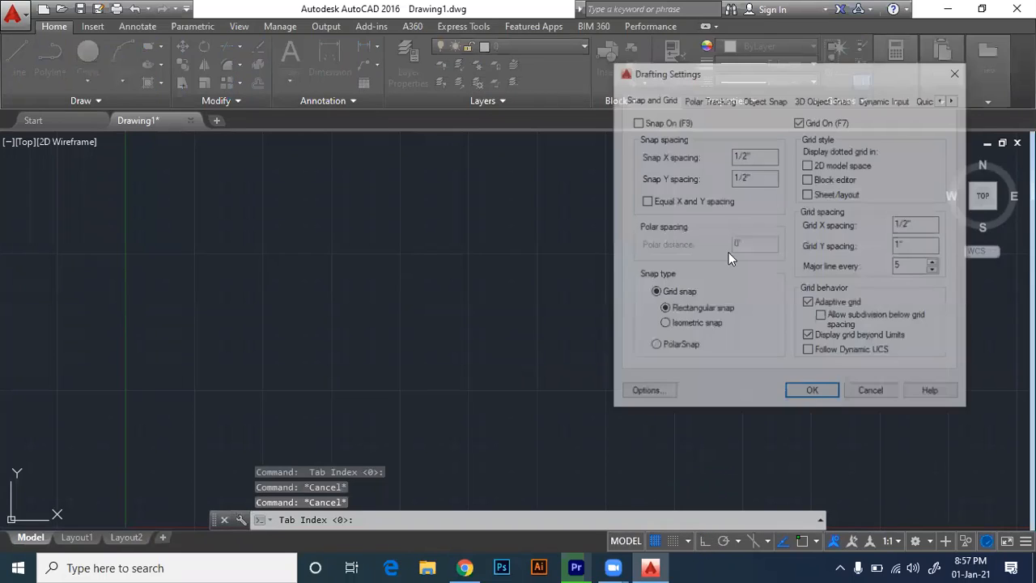
left_click(644, 202)
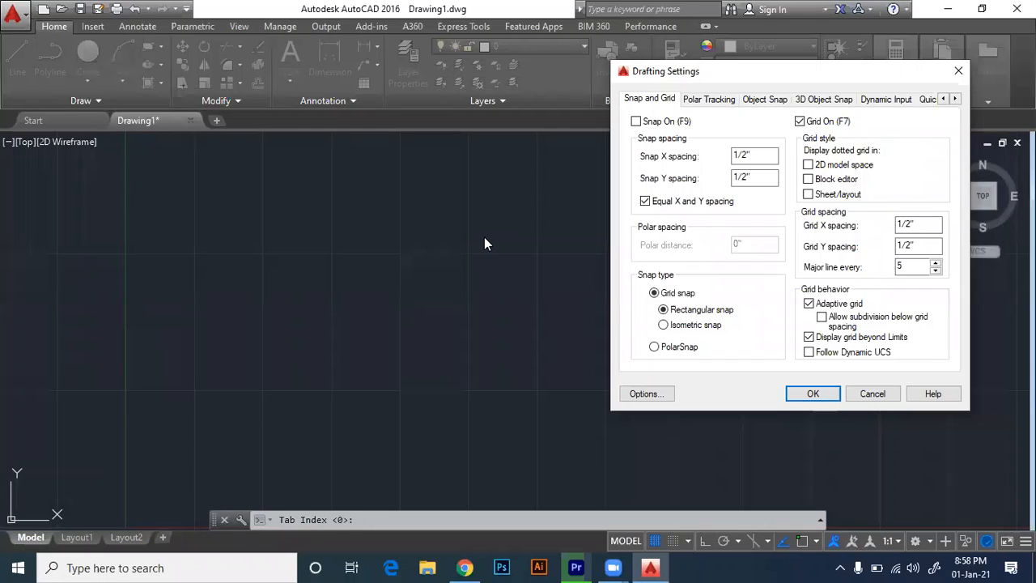
left_click(813, 393)
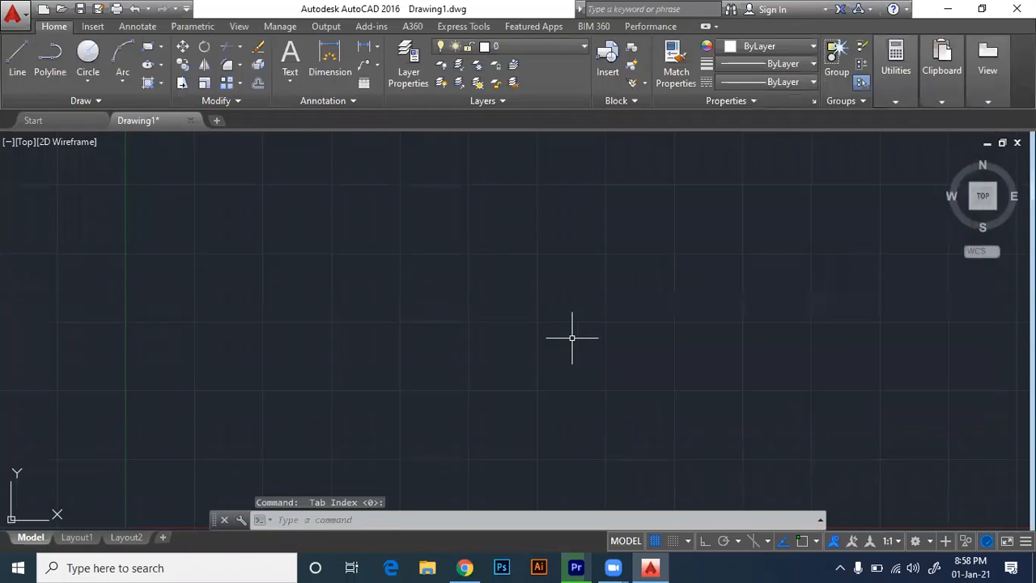
left_click(687, 541)
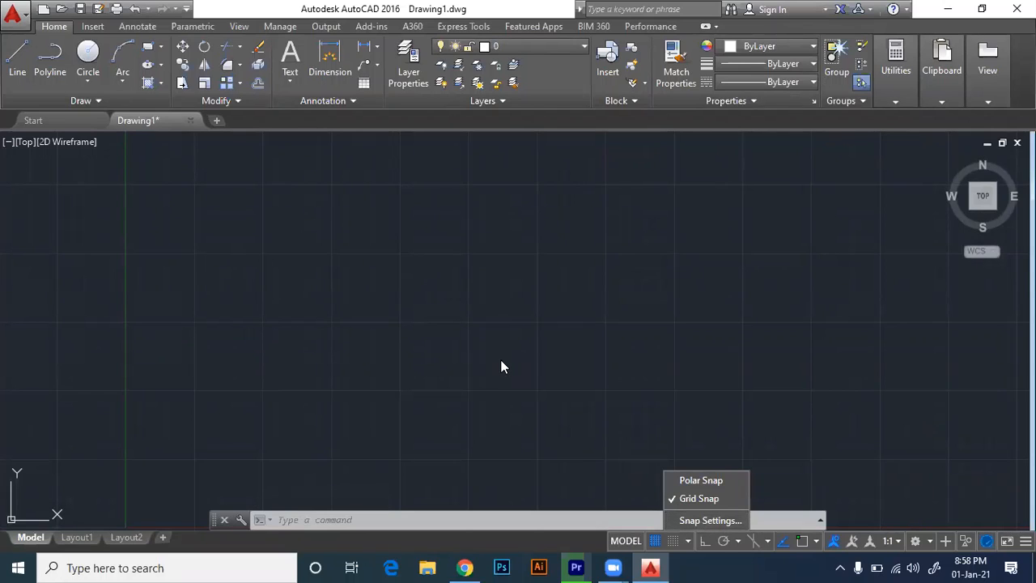
key("Escape")
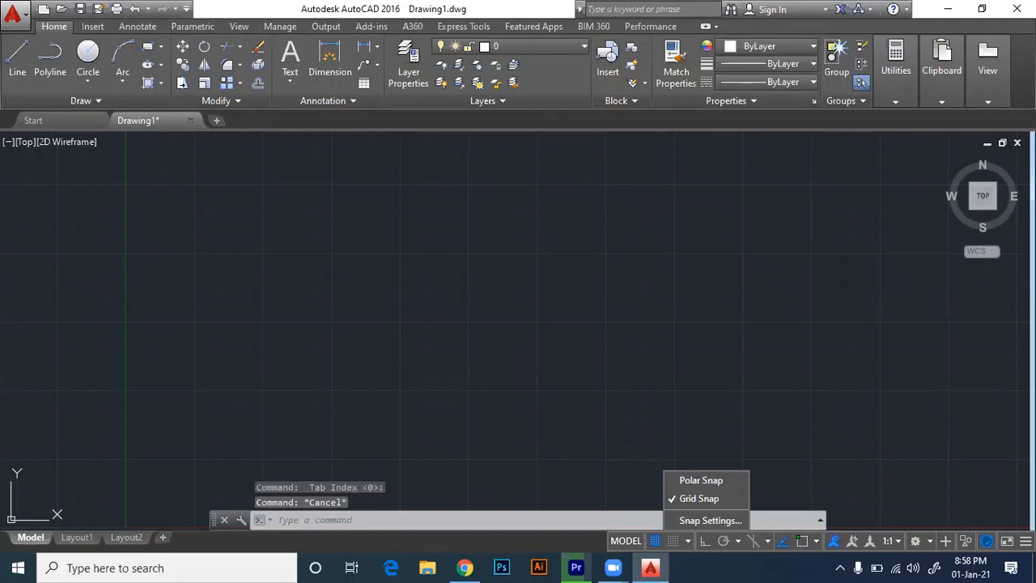
left_click(497, 341)
key("Escape")
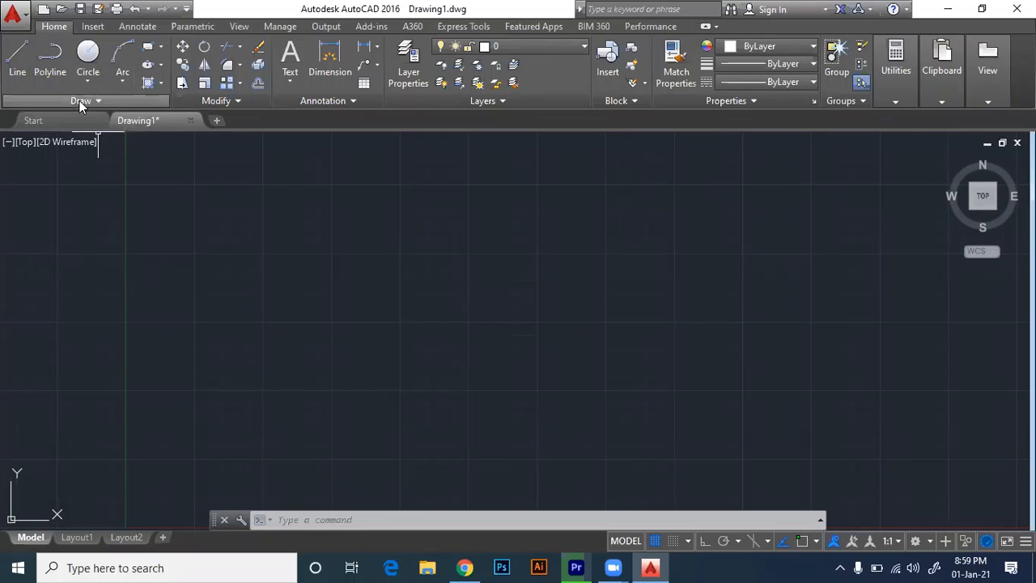
Draw a single sloping line 5" long, rising at about 23°, in the upper middle of the drawing area.
left_click(17, 61)
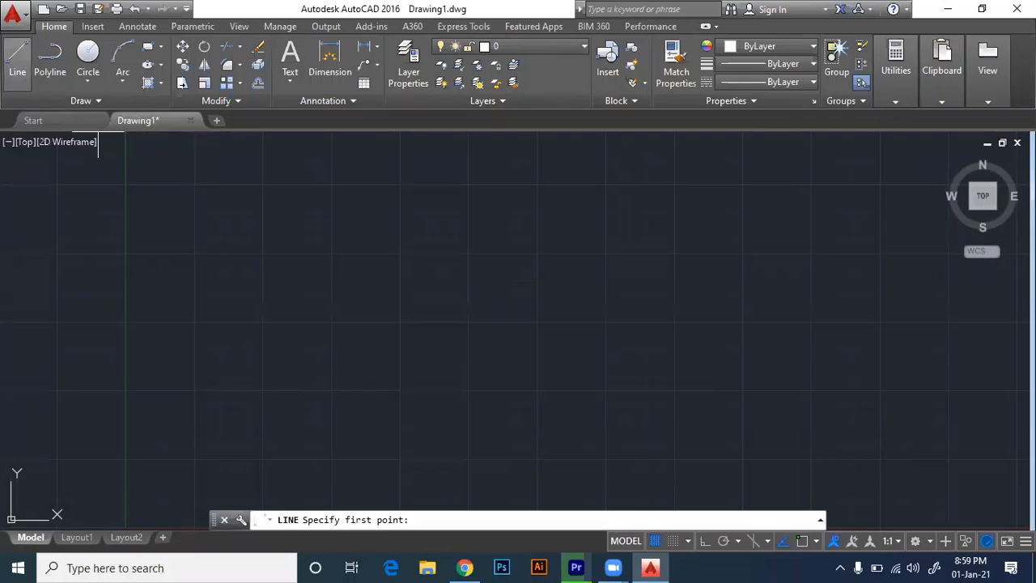
left_click(326, 287)
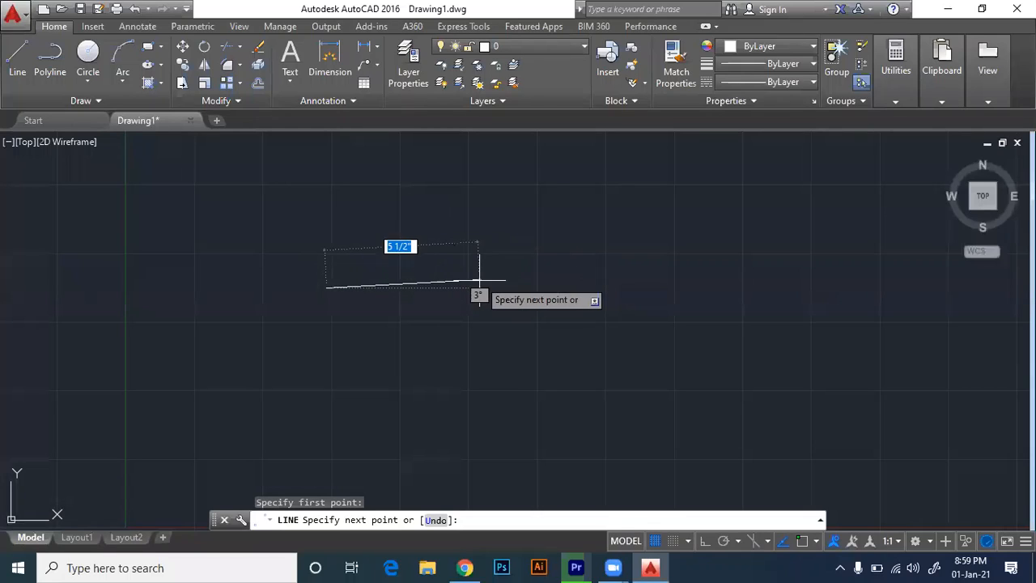
type("5")
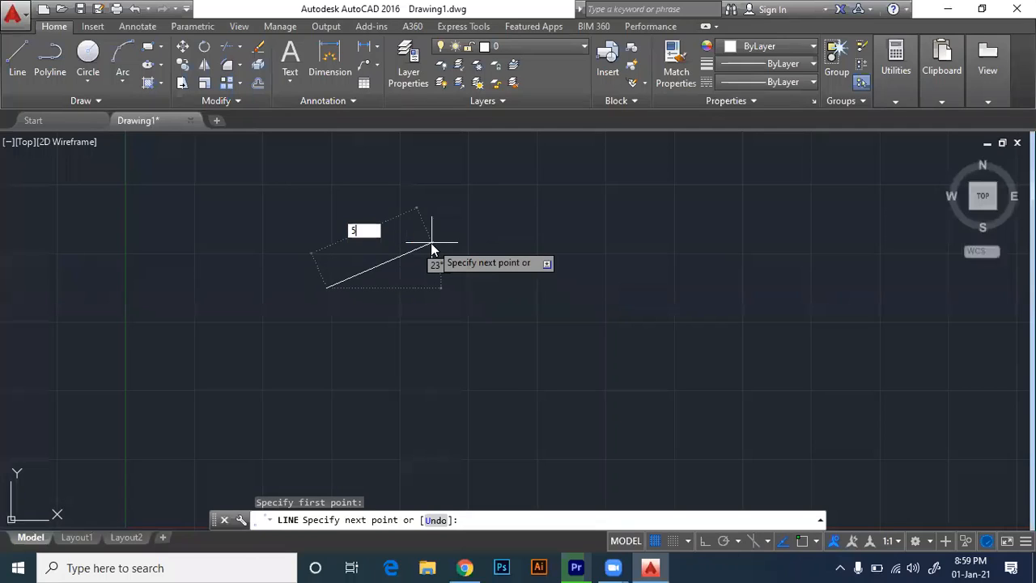
key("Return")
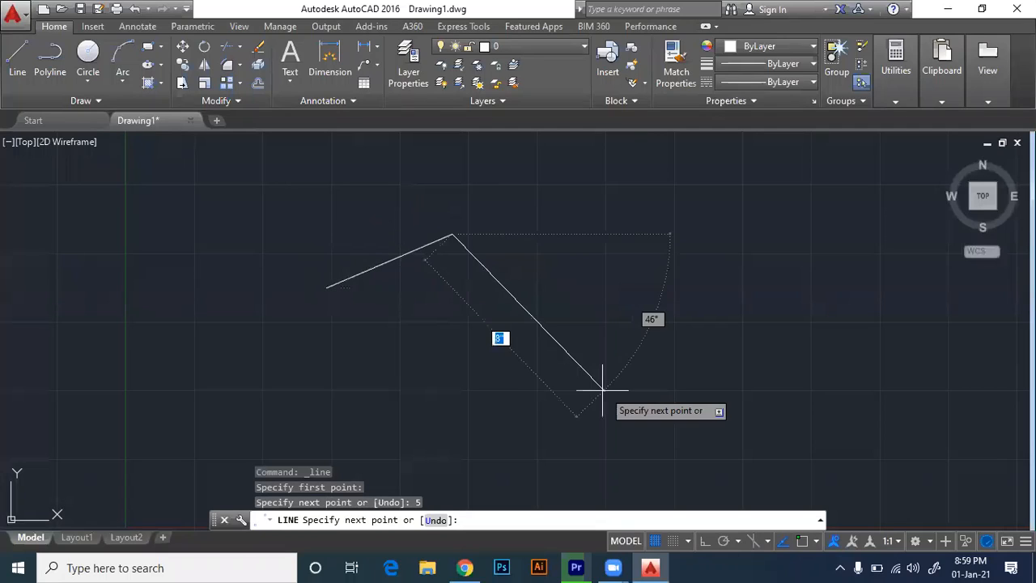
key("Escape")
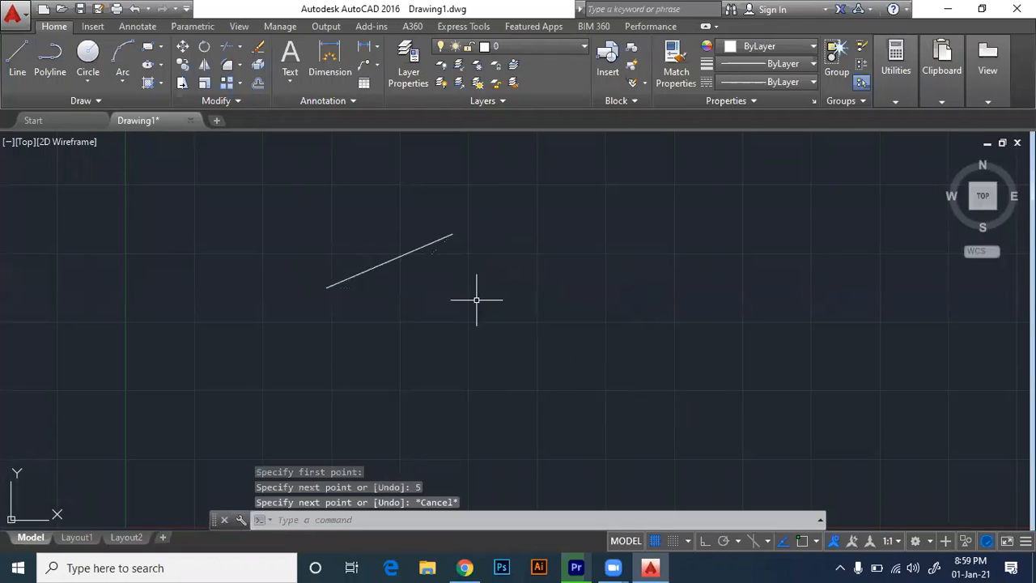
Inspect the 5" sloping line at its upper endpoint and erase it from the drawing.
left_click_drag(425, 261, 401, 234)
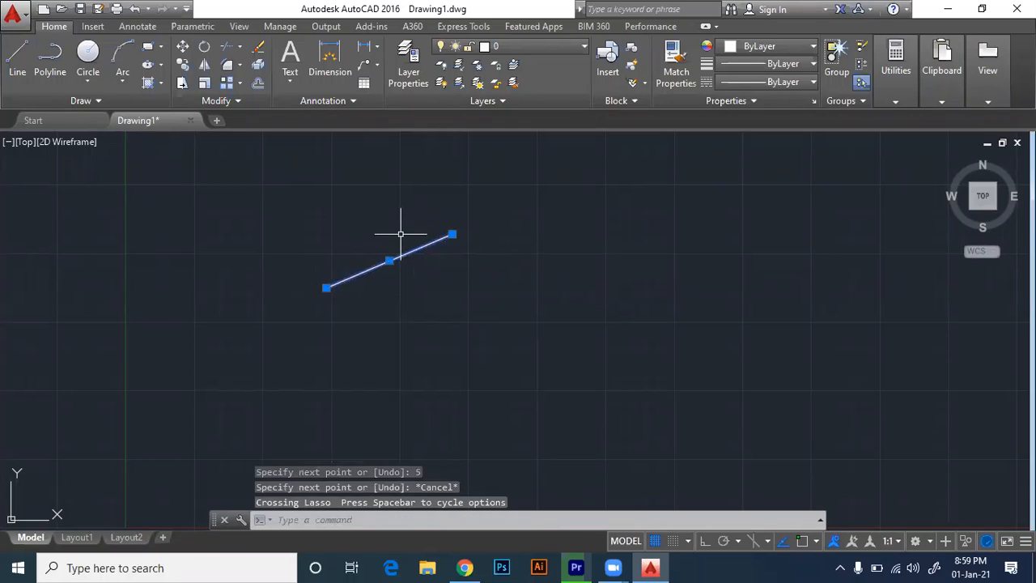
mouse_move(453, 236)
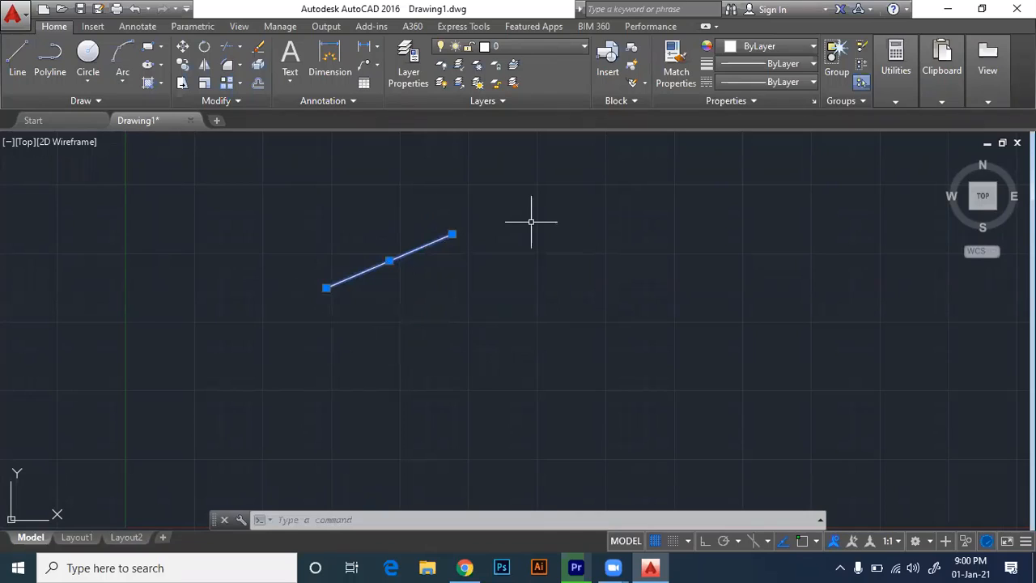
key("Escape")
left_click_drag(426, 264, 375, 229)
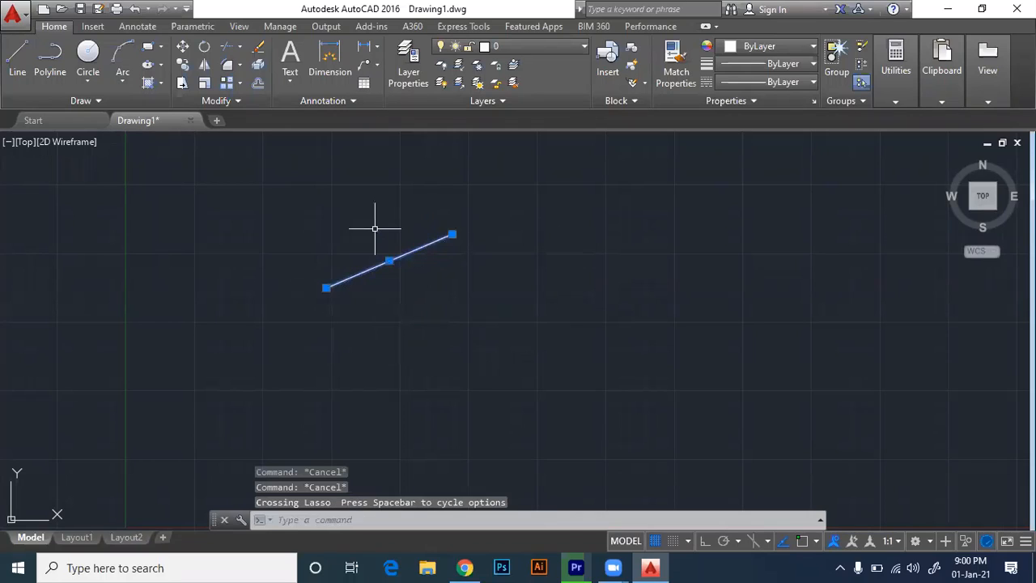
key("Delete")
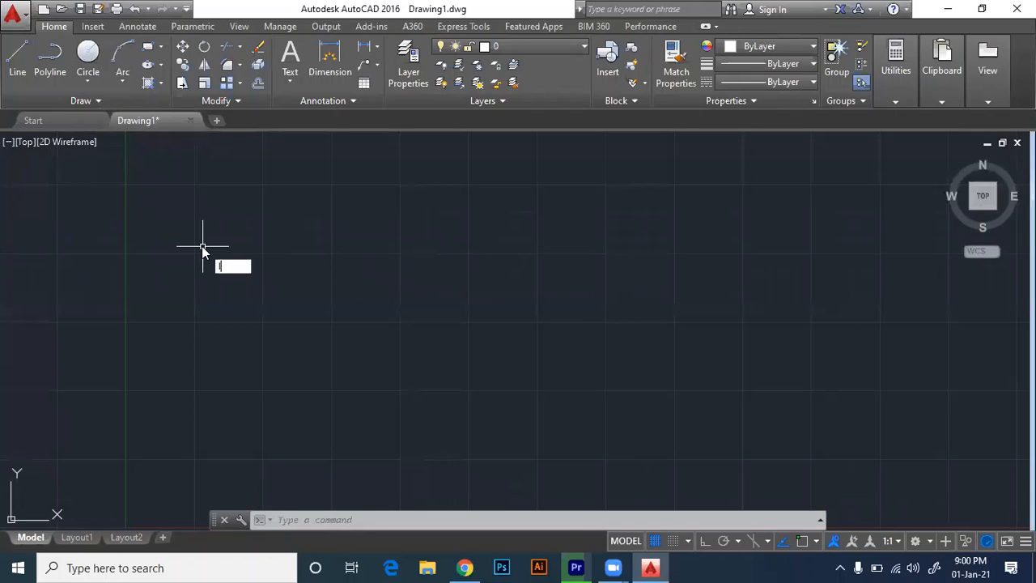
Draw a single sloping line 10" long, rising at about 30°, using the L alias.
type("l")
key("Return")
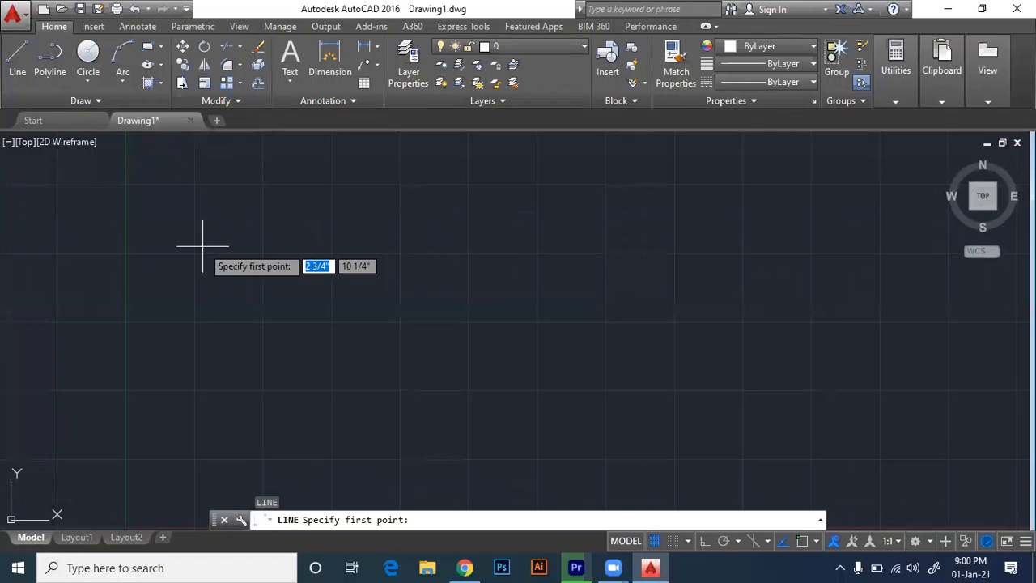
left_click(306, 300)
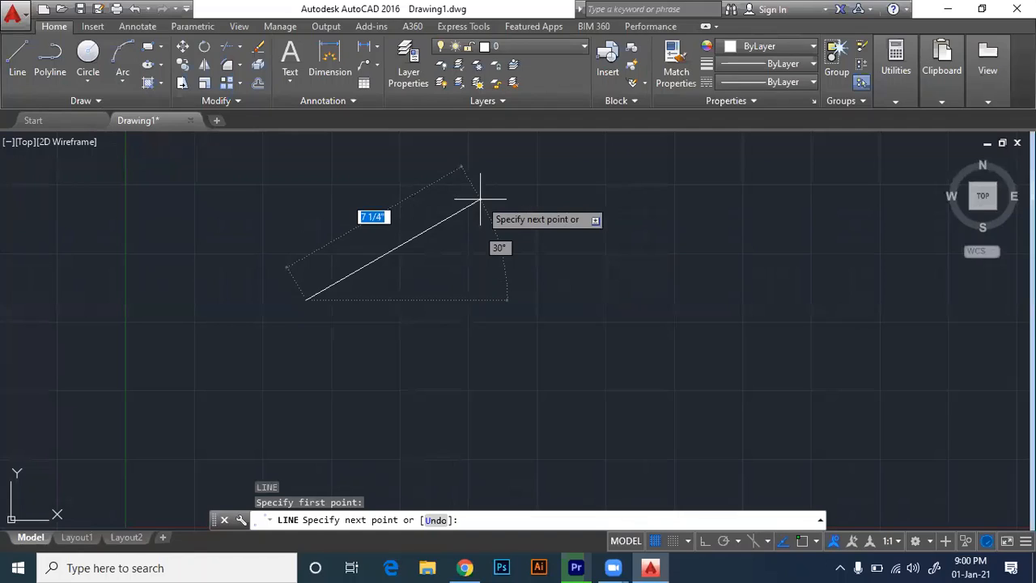
type("10")
key("Return")
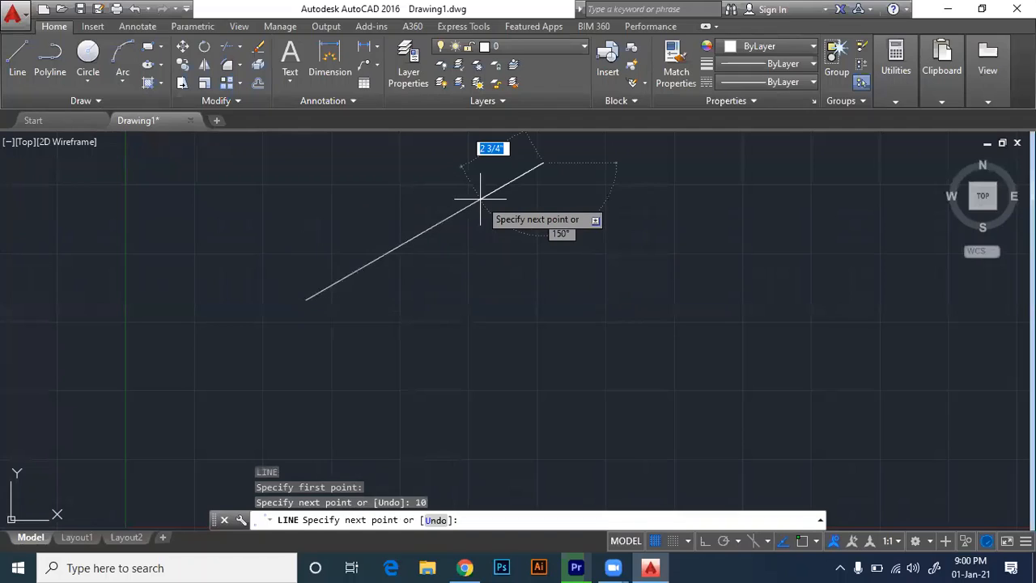
key("Escape")
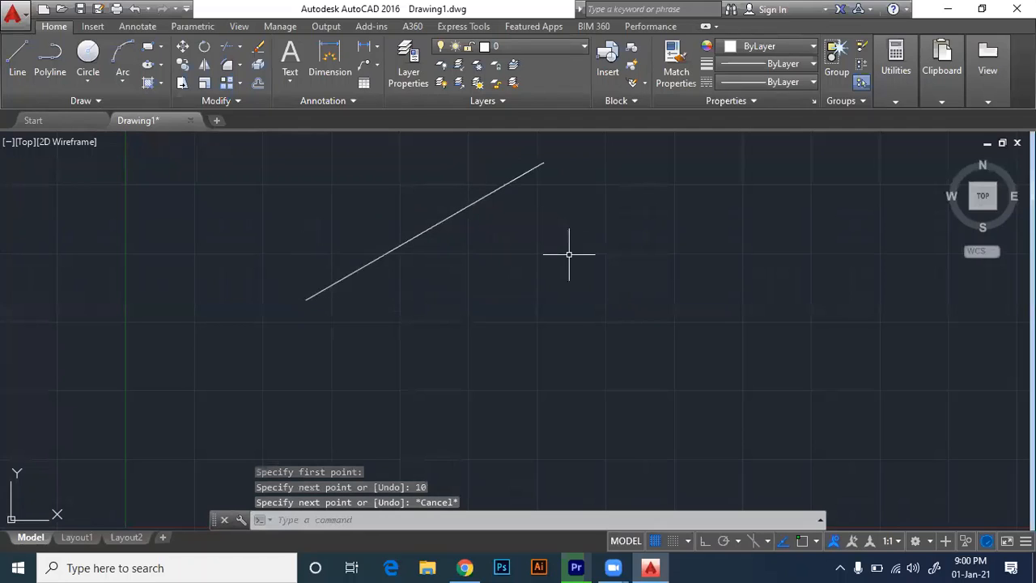
Check the sloping line's length and angle at its endpoint grips, and clear the selection.
left_click(477, 208)
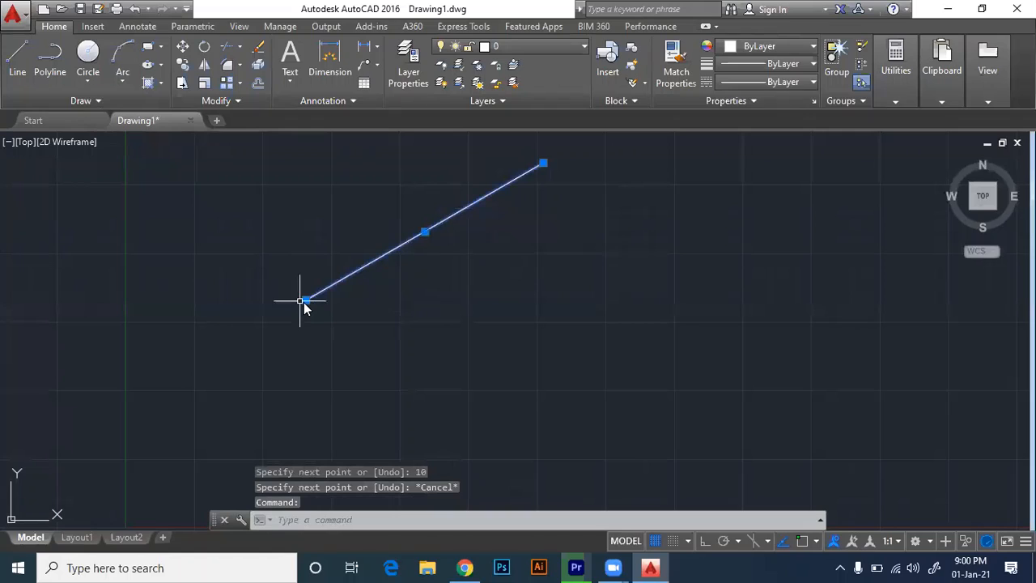
mouse_move(307, 301)
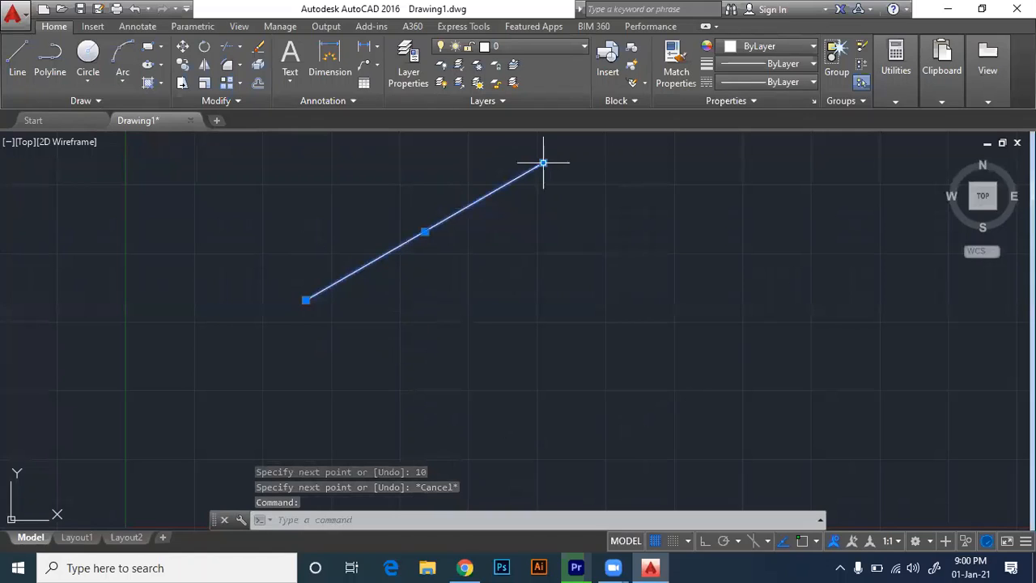
mouse_move(544, 164)
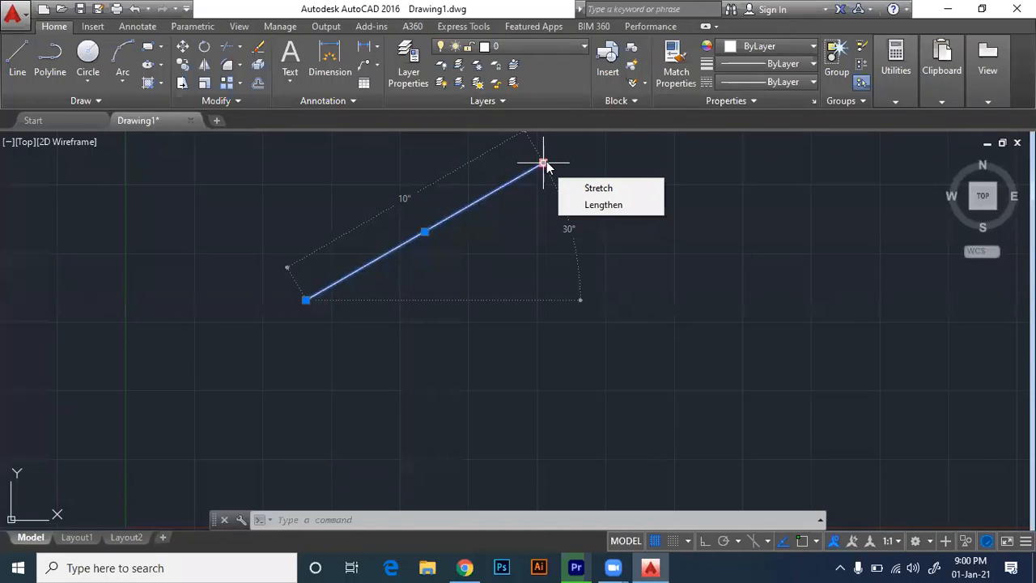
key("Escape")
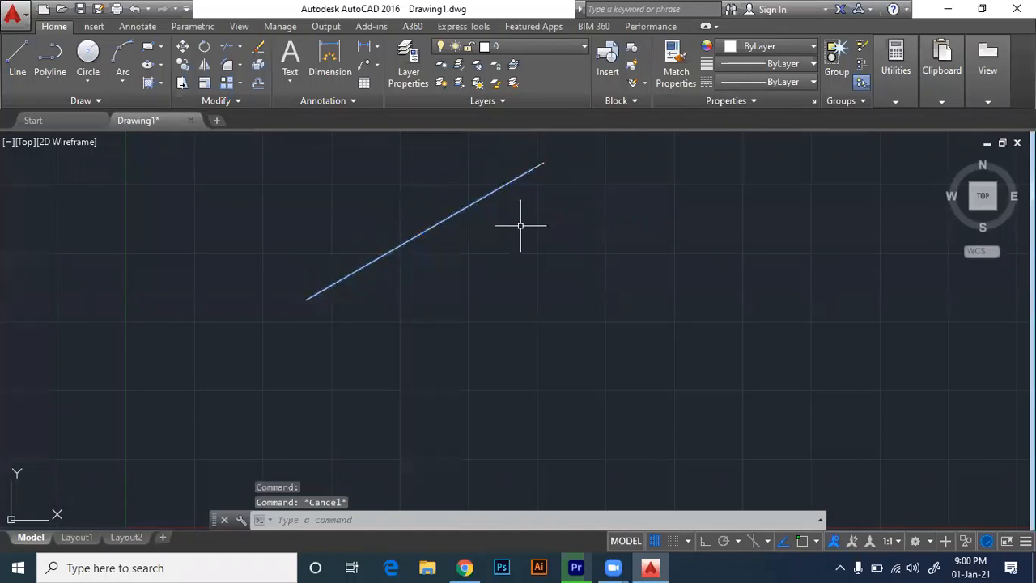
Erase the 10" sloping line from the drawing.
left_click(463, 245)
left_click(385, 195)
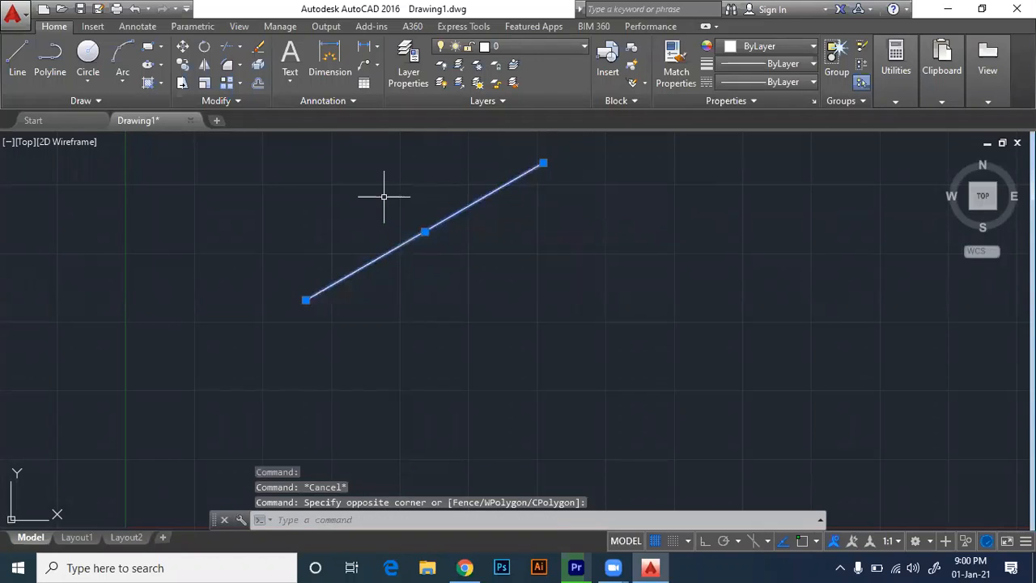
key("Delete")
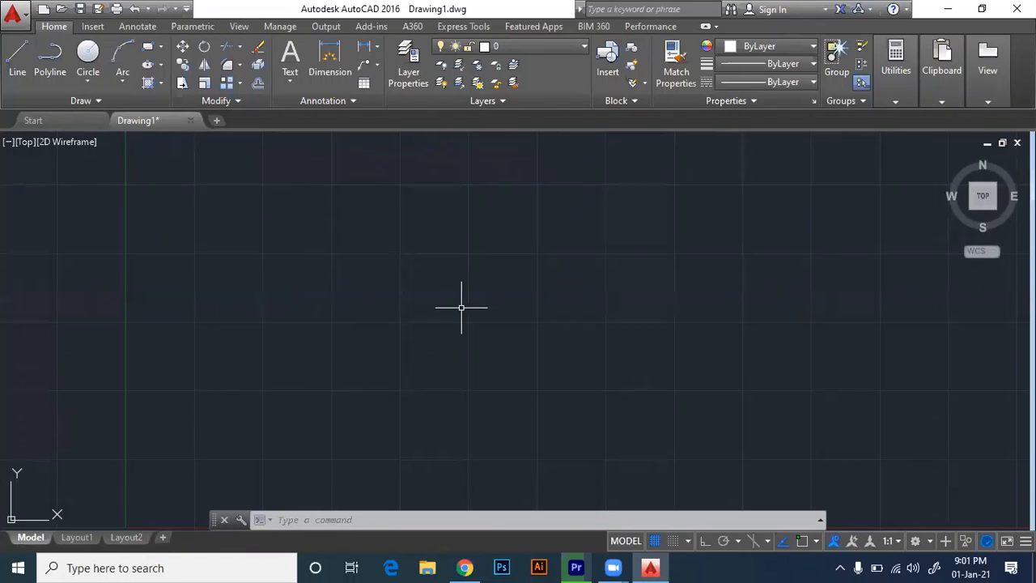
key("Escape")
key("Escape")
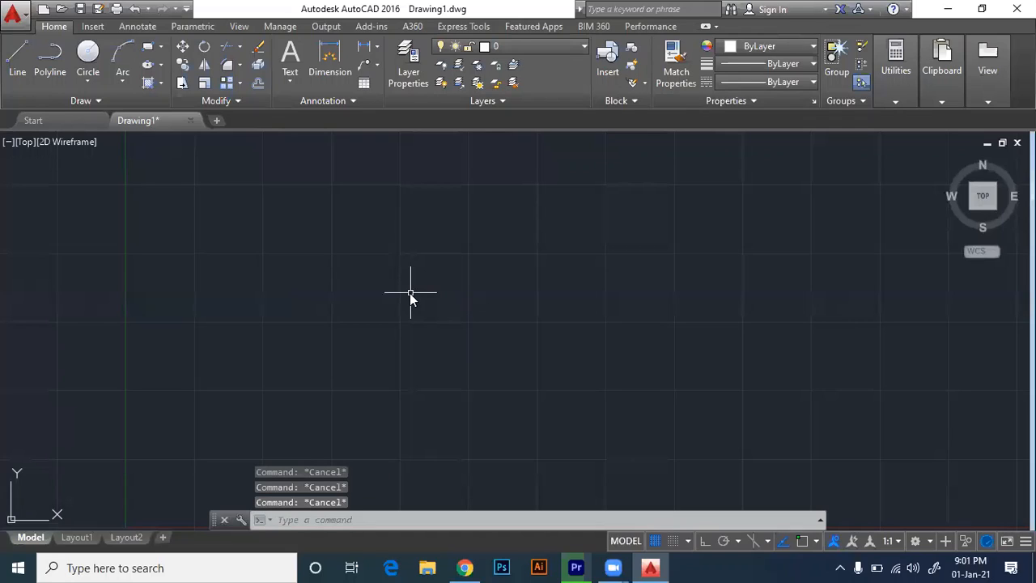
Draw a single sloping line 10" long, rising at about 30°, in the middle of the drawing area.
type("l")
key("Return")
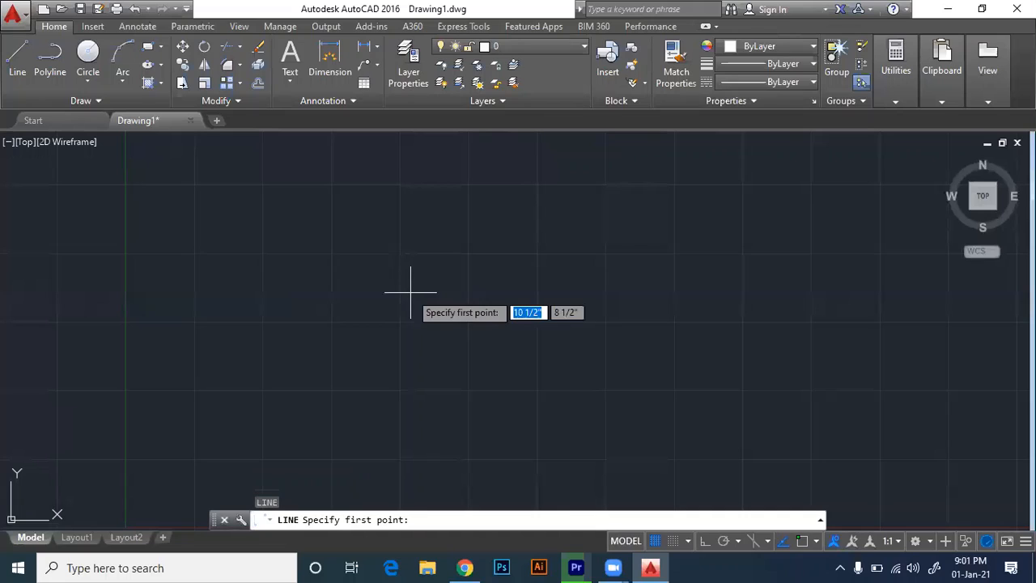
left_click(386, 346)
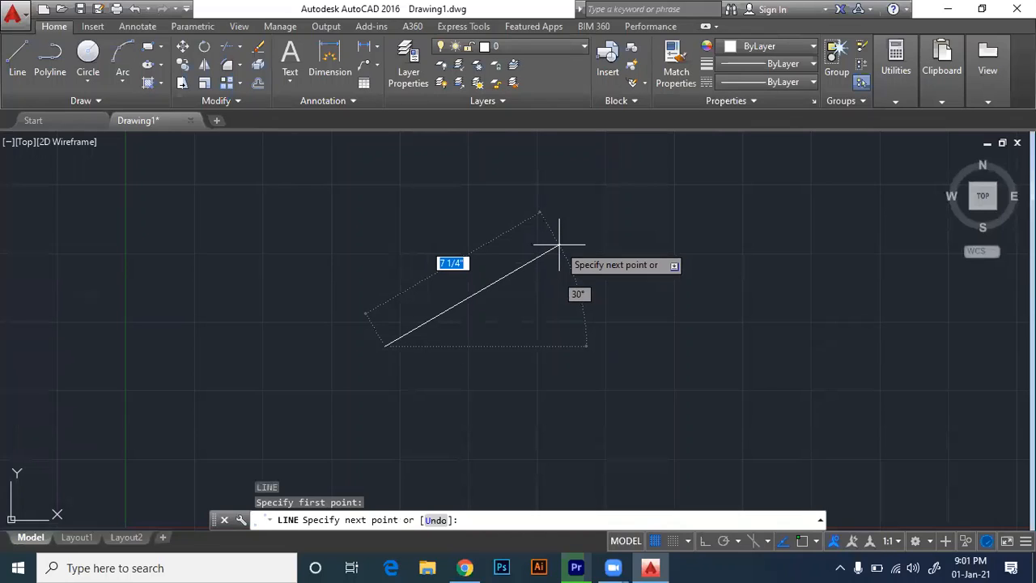
type("10")
key("Return")
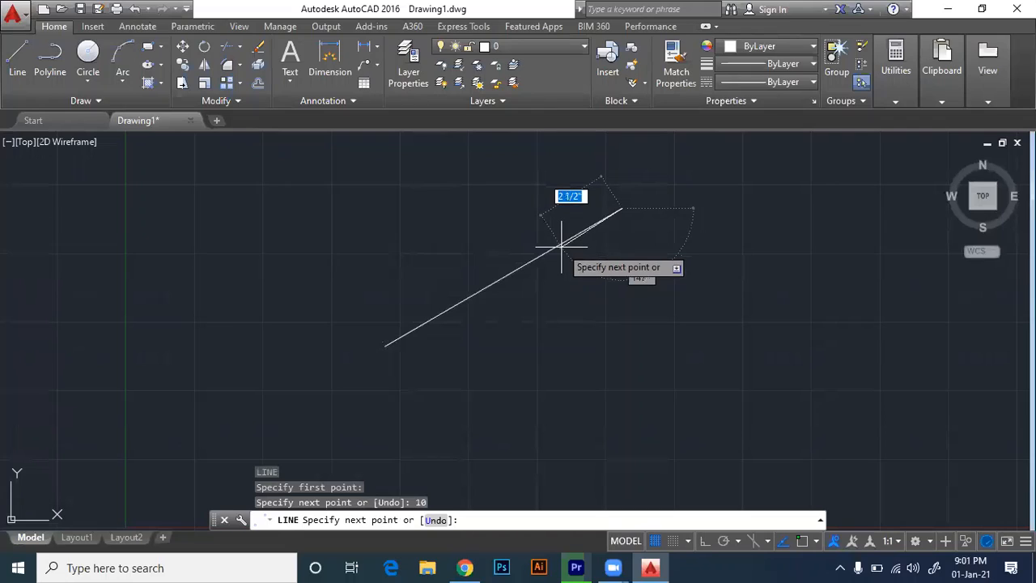
key("Escape")
Try a crossing selection on the sloping line, select it with a window enclosing it completely, and clear the selection.
left_click(593, 259)
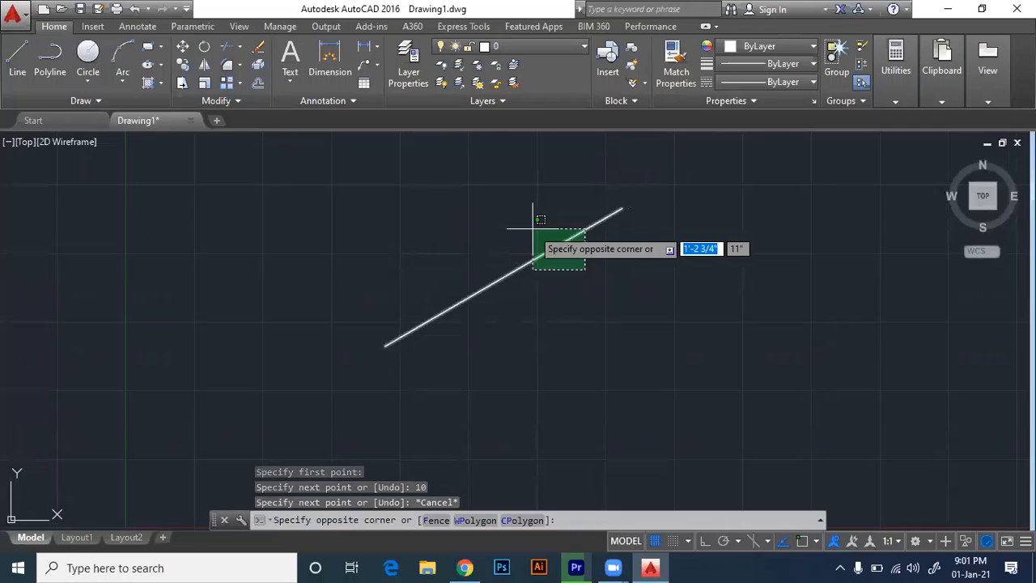
key("Escape")
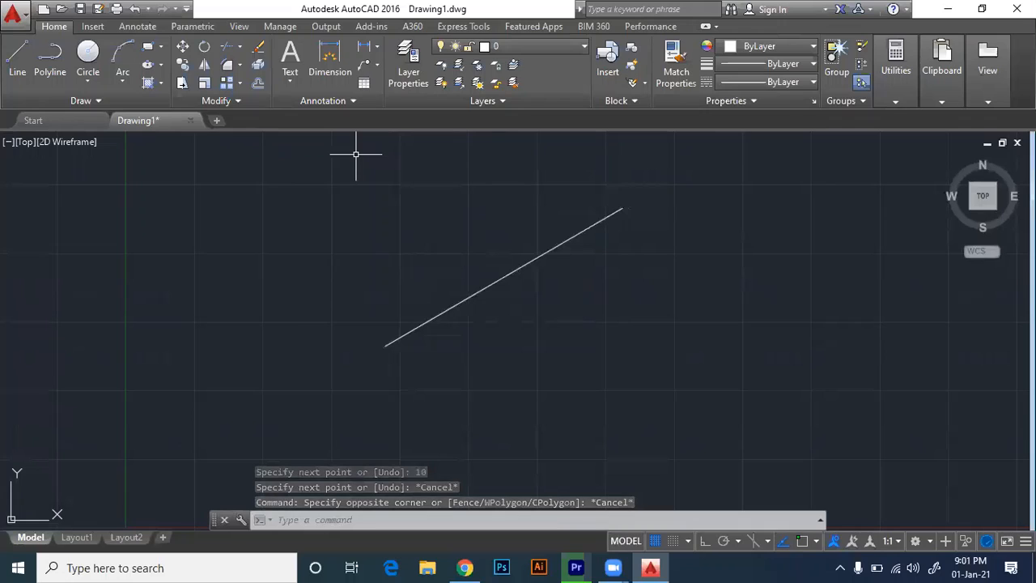
mouse_move(355, 154)
left_mouse_down()
mouse_move(576, 289)
mouse_move(295, 185)
mouse_move(311, 165)
left_mouse_up()
left_click(311, 165)
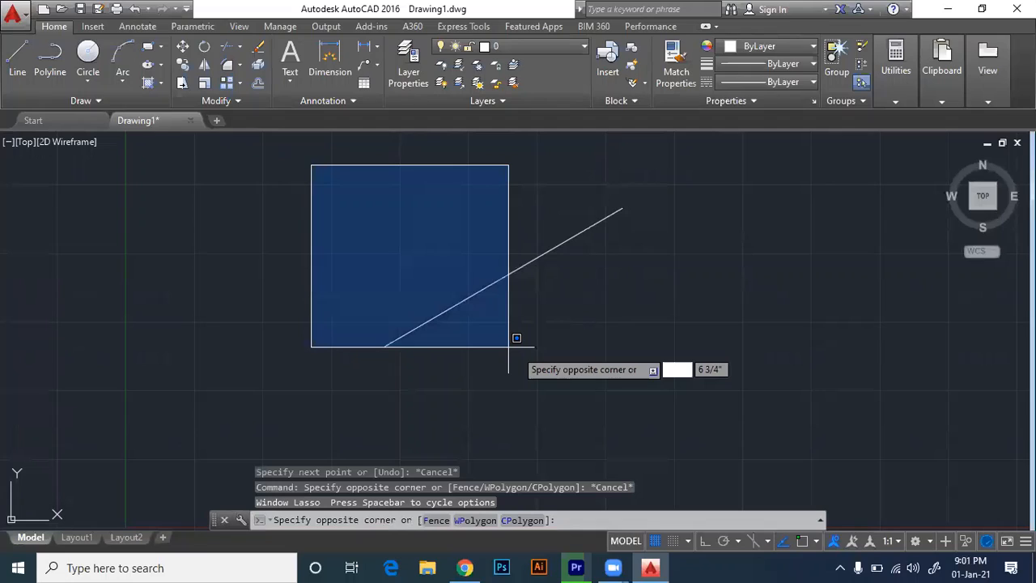
left_click(660, 383)
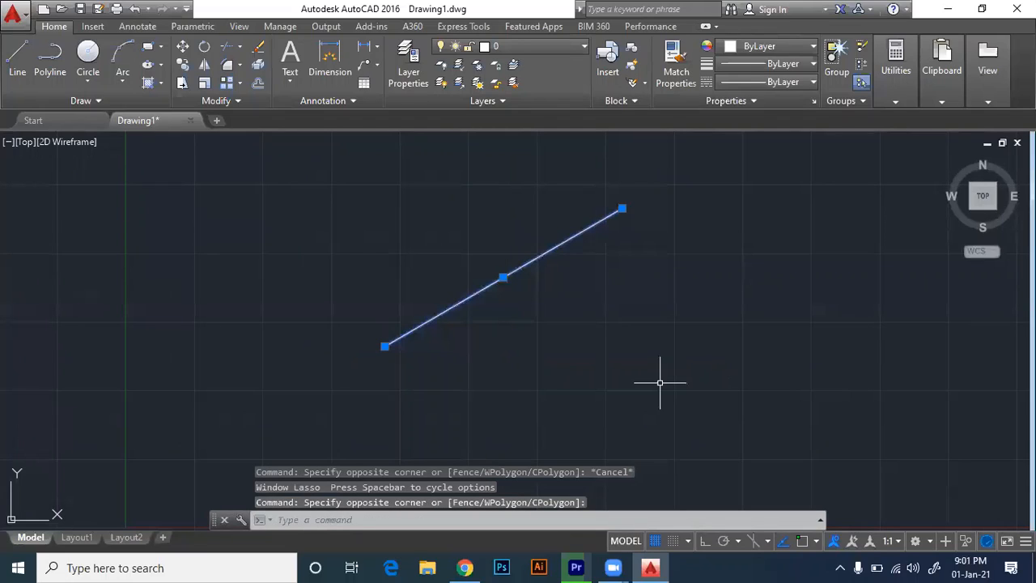
key("Escape")
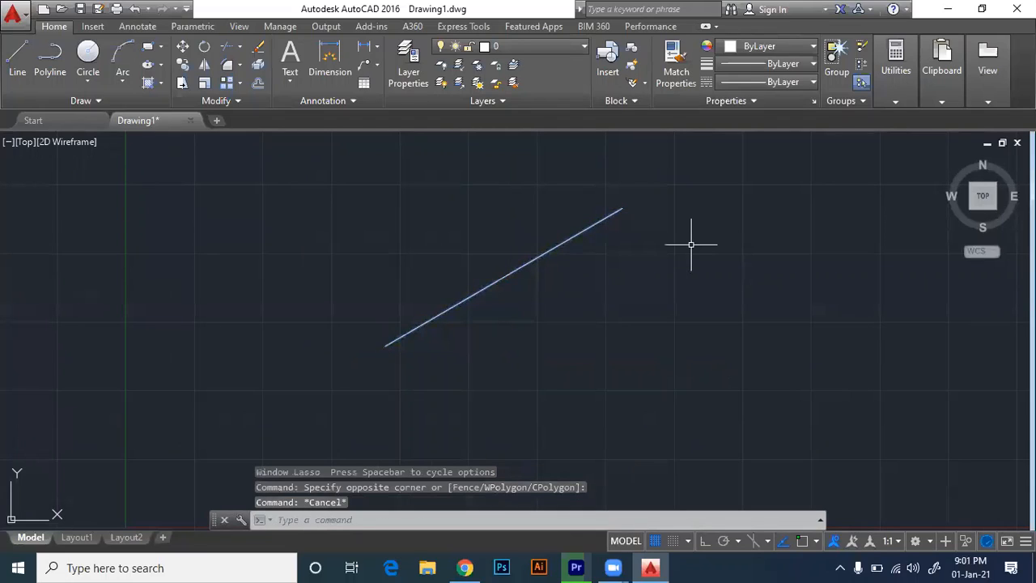
Try a crossing selection over most of the sloping line and a window selection covering only its lower end.
left_click(693, 159)
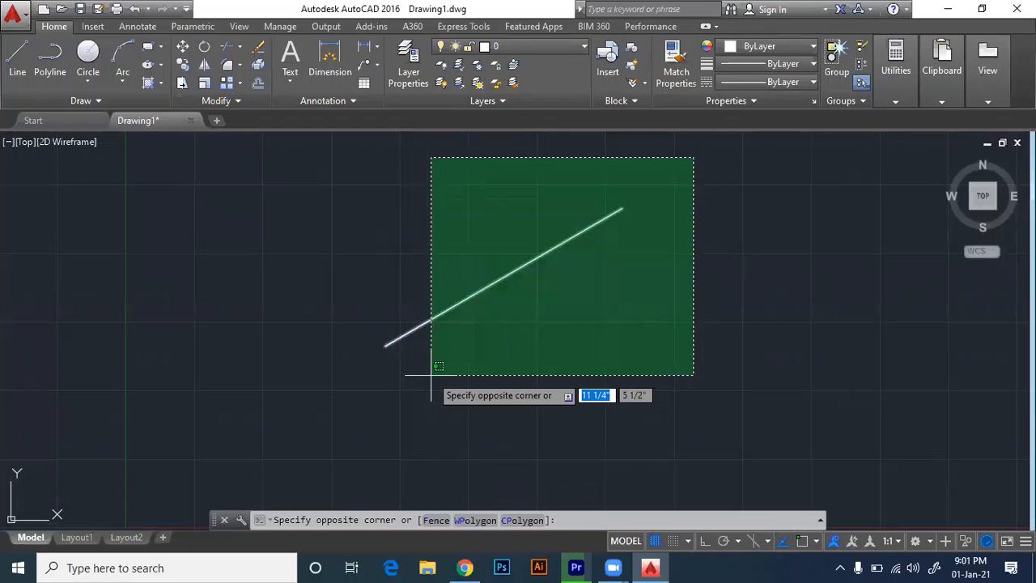
key("Escape")
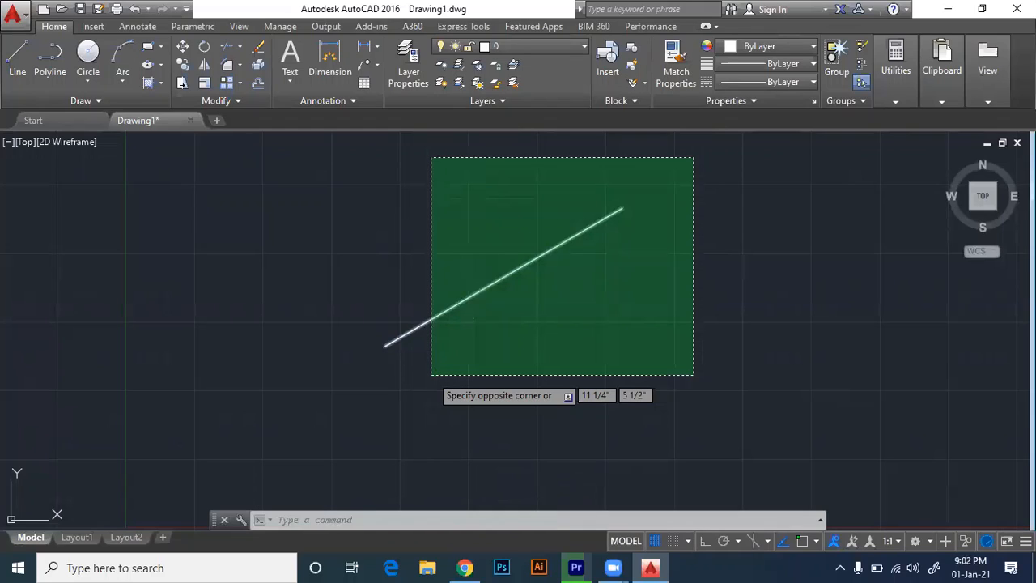
key("Escape")
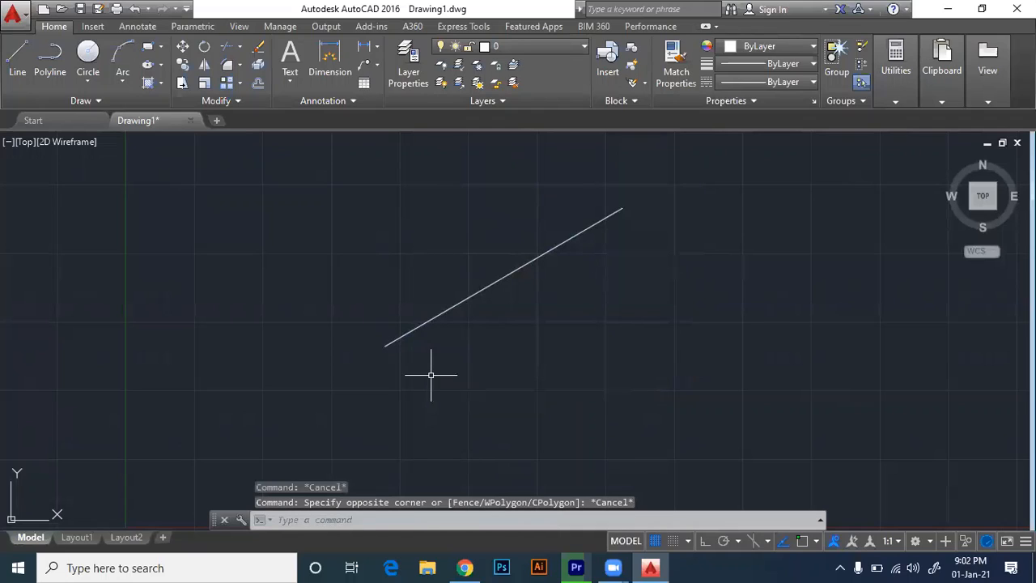
left_click(354, 162)
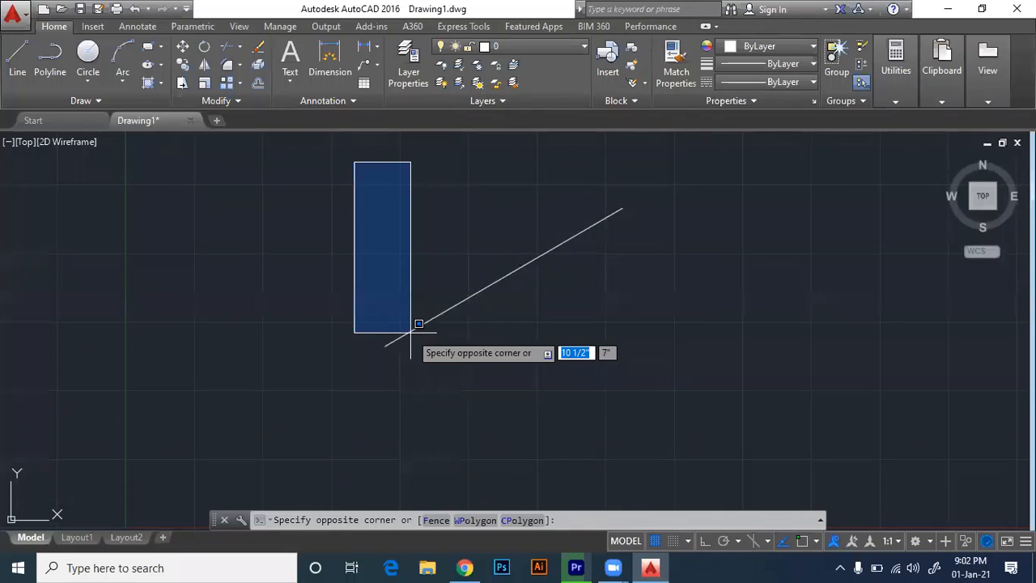
left_click(447, 403)
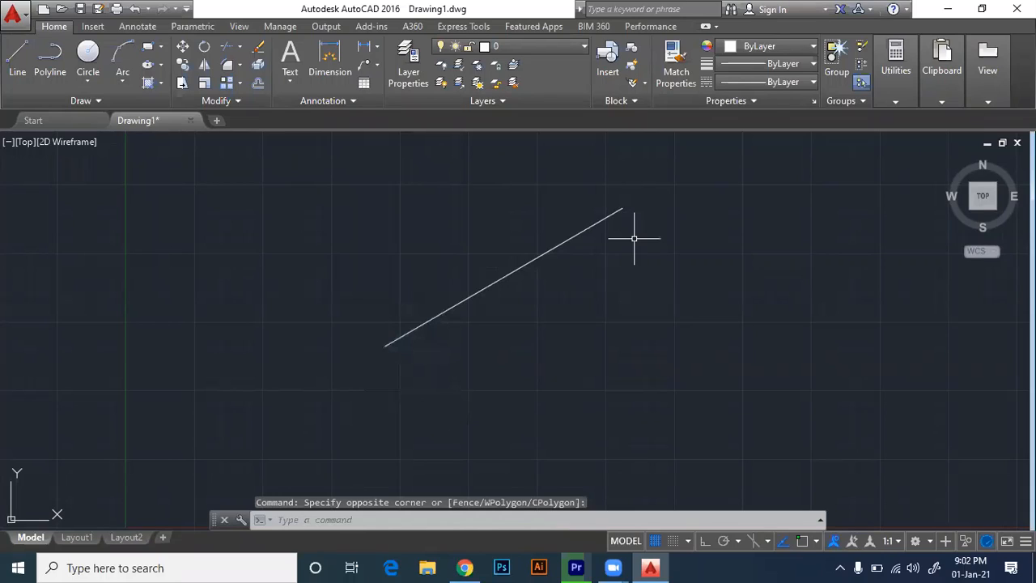
Select the sloping line by crossing its upper end and again by fully enclosing it in a window, clearing each selection.
left_click(675, 153)
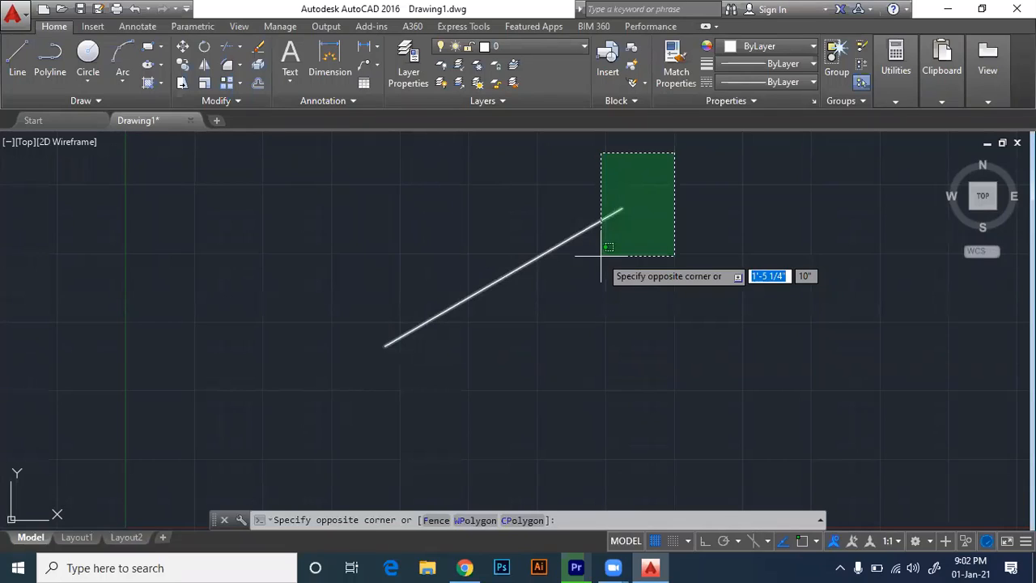
left_click(601, 256)
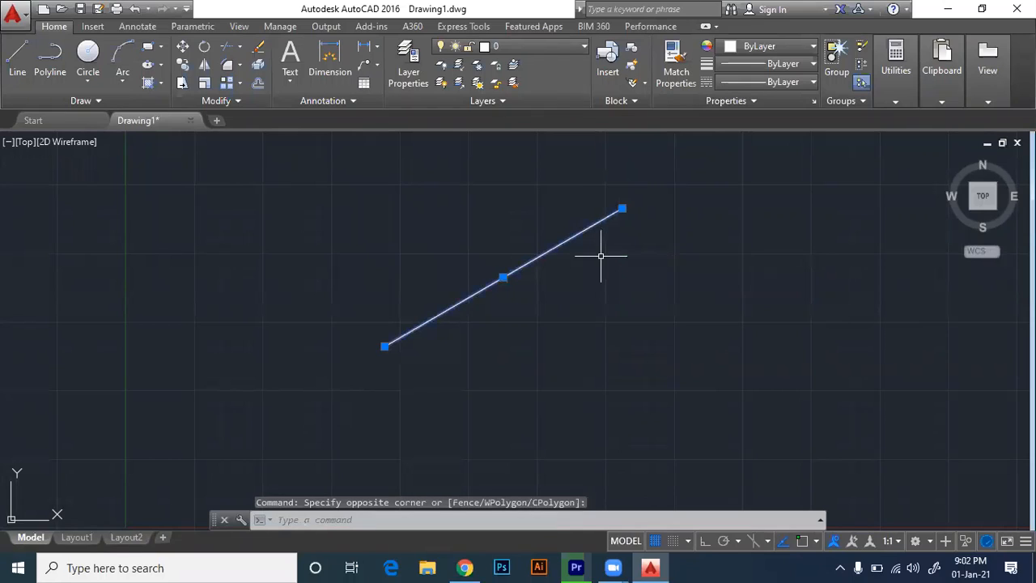
key("Escape")
left_click(329, 143)
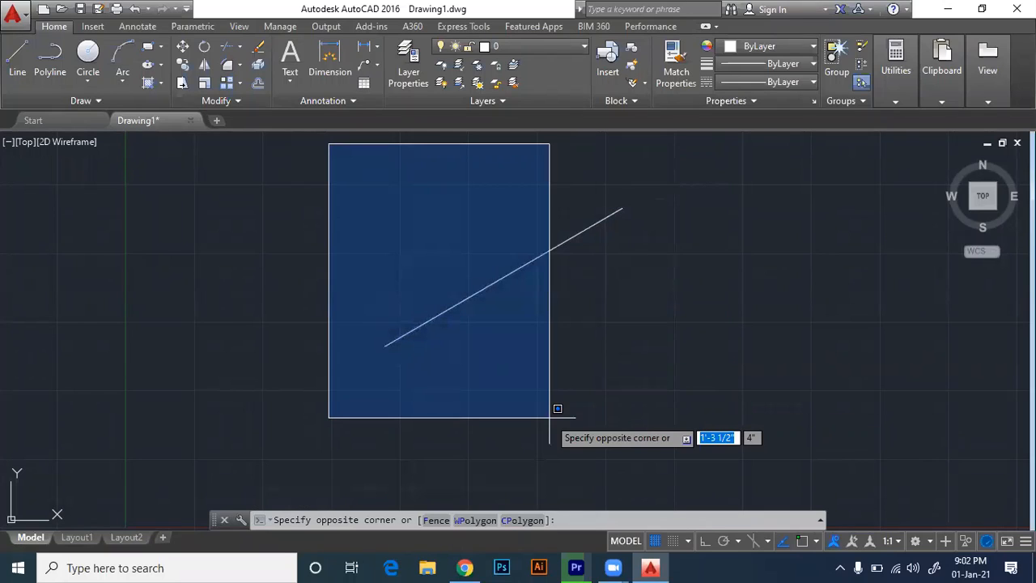
left_click(767, 398)
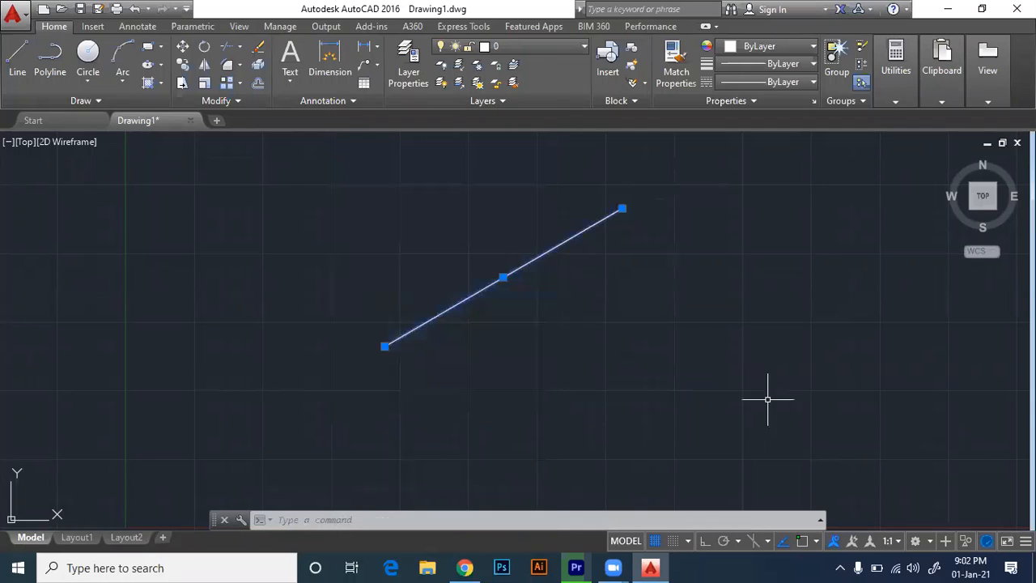
key("Escape")
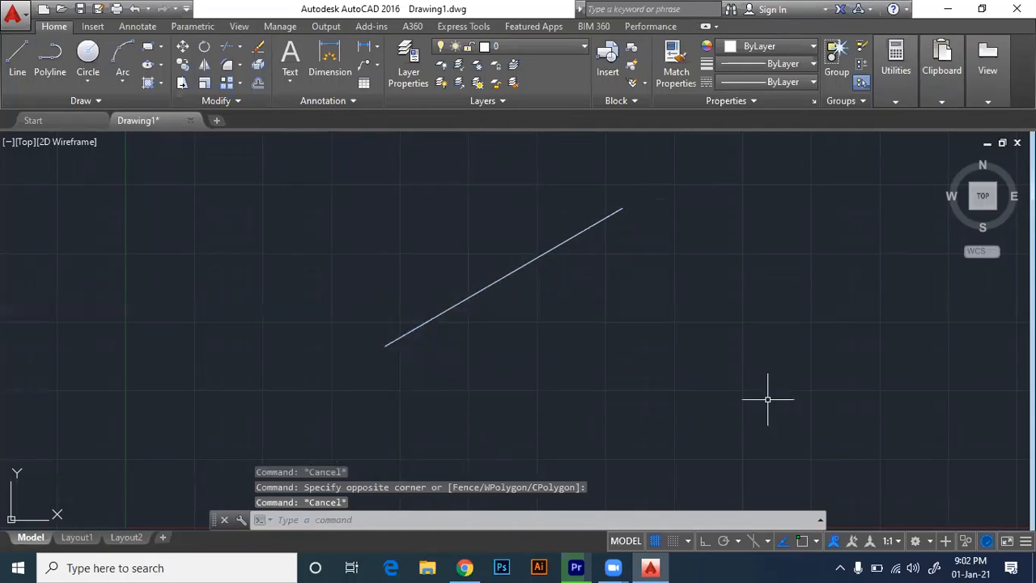
Check the sloping line's length and angle at its upper endpoint grip, and clear the selection.
left_click(567, 237)
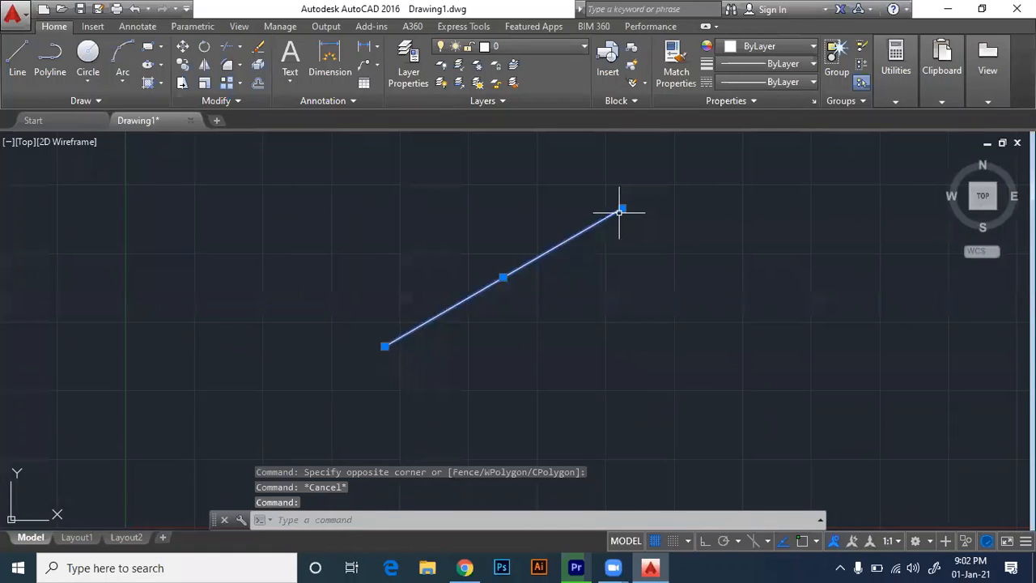
mouse_move(622, 209)
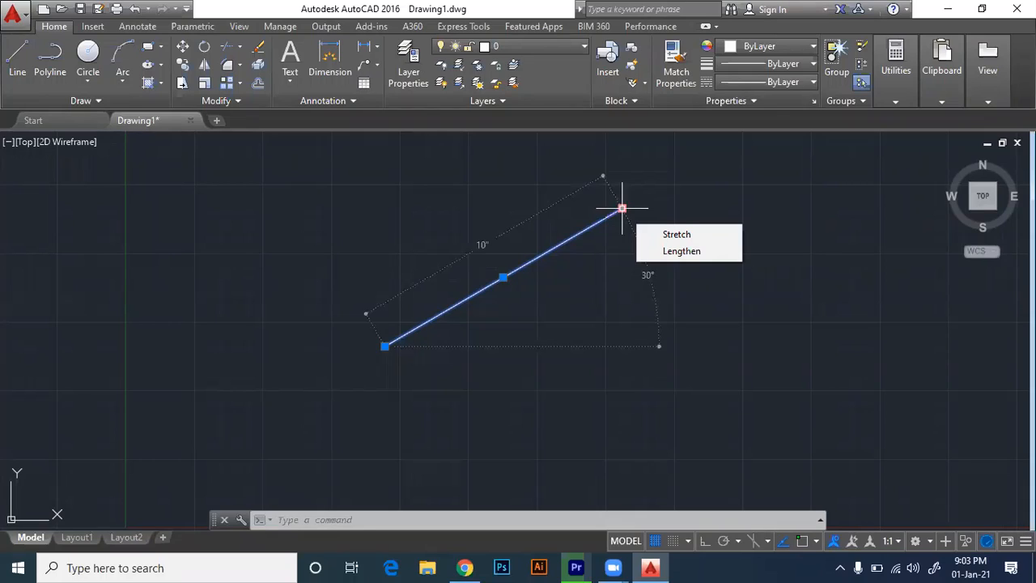
left_click(622, 210)
mouse_move(623, 209)
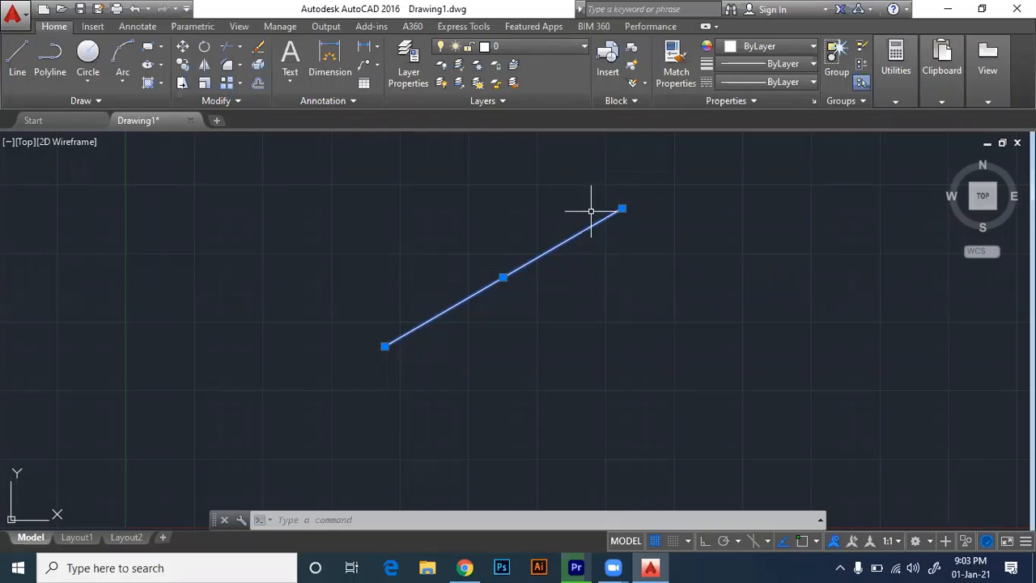
key("Escape")
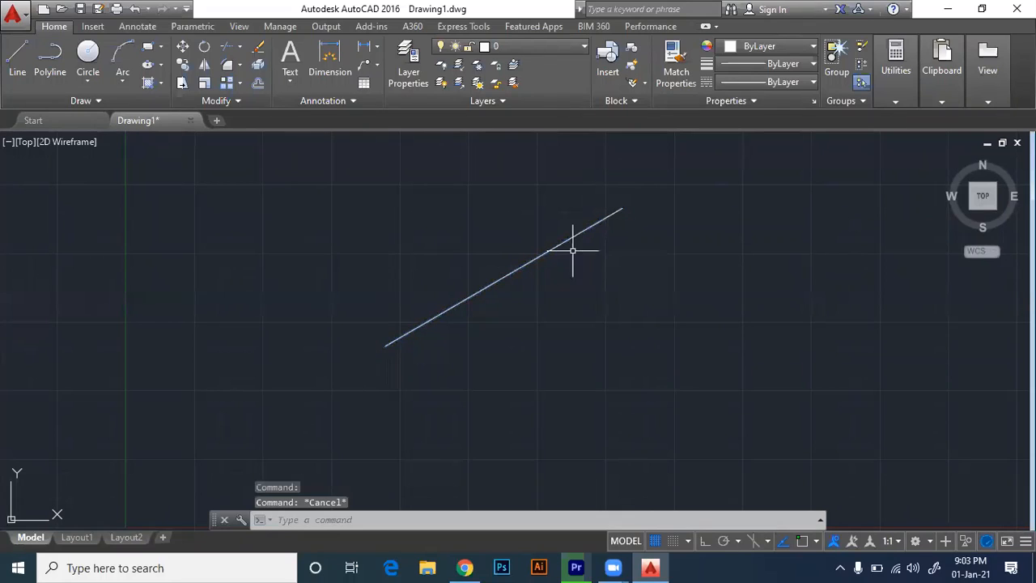
Try a crossing lasso over the sloping line, pick the line directly, and clear the selection.
left_click(571, 262)
left_click_drag(571, 263, 508, 207)
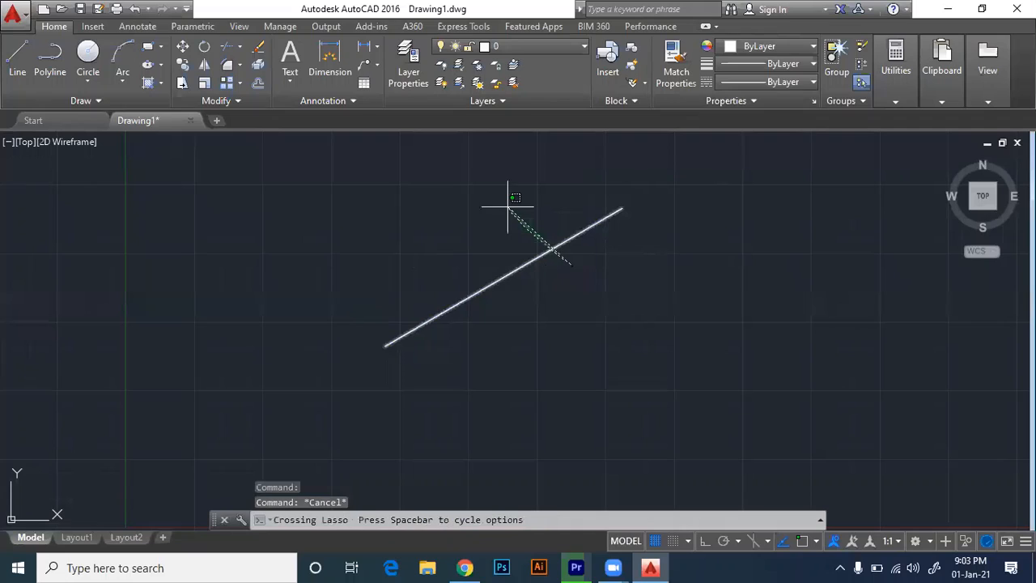
key("Escape")
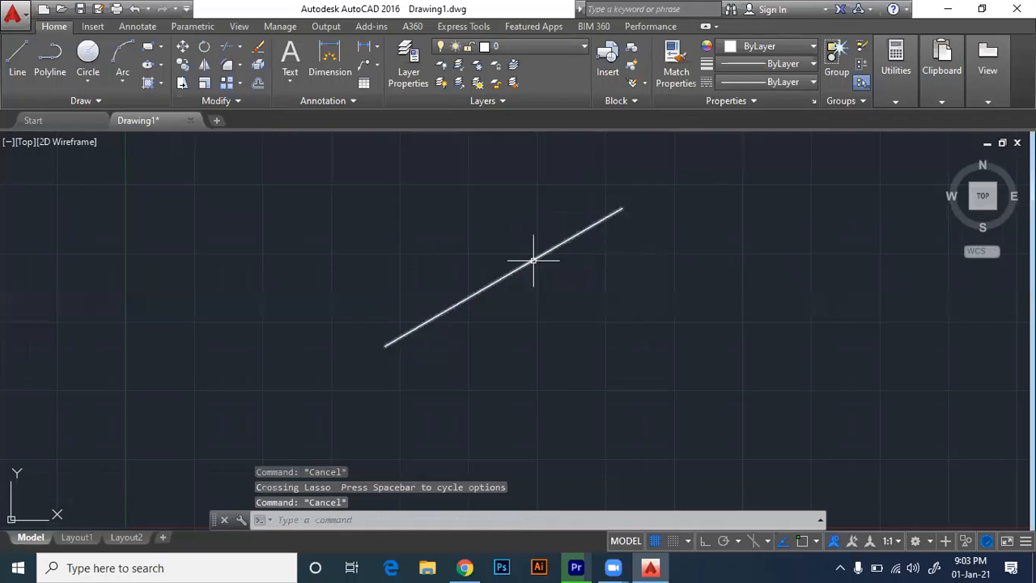
left_click(534, 261)
key("Escape")
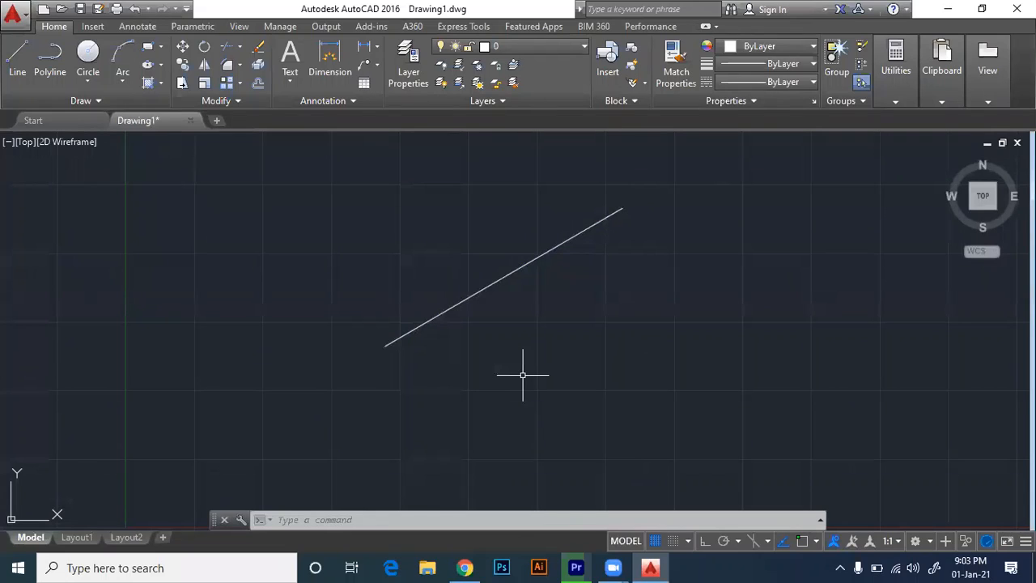
Turn on Ortho mode and try out a horizontal line below the sloping line.
key("F8")
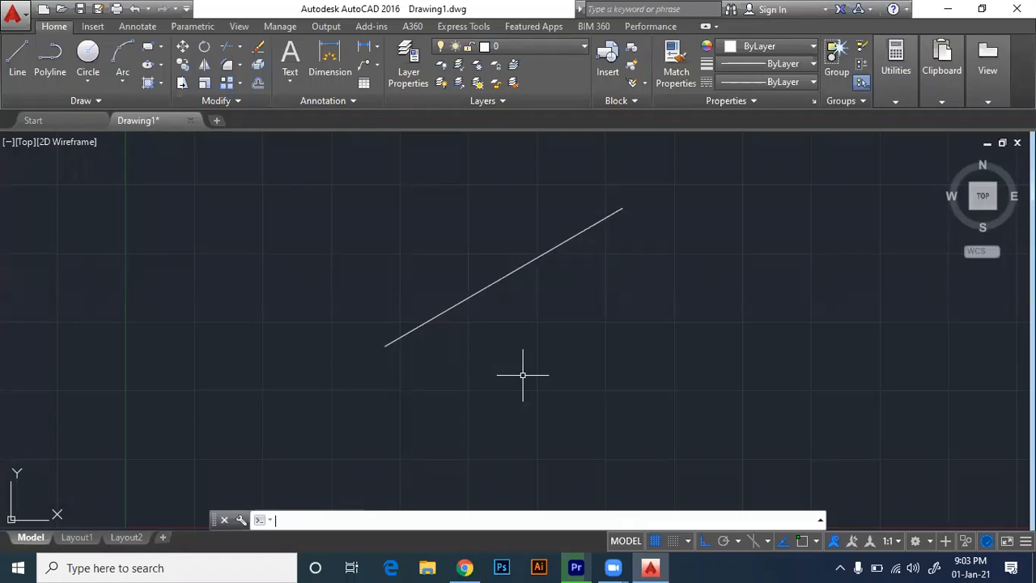
type("l")
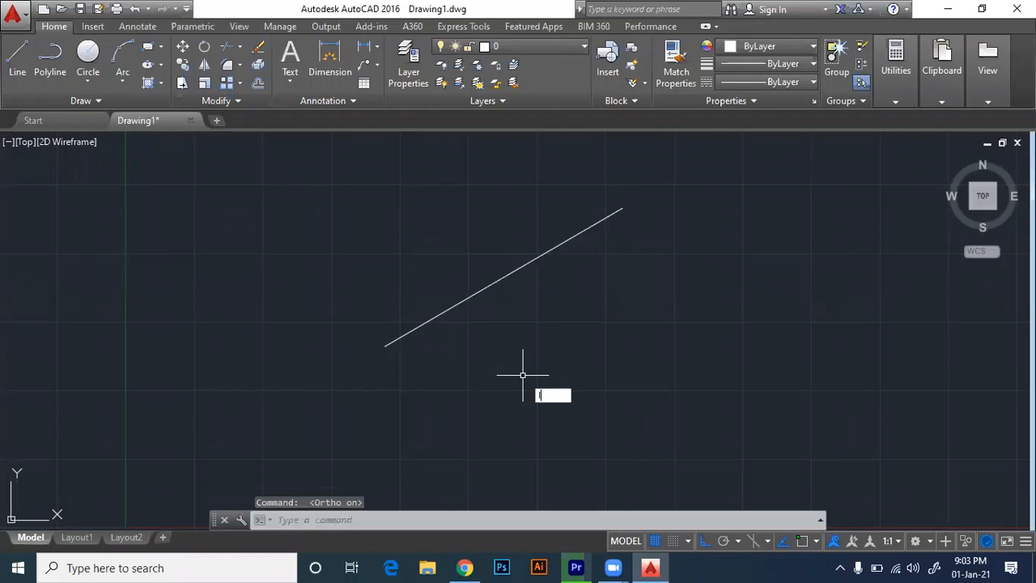
key("Return")
left_click(353, 397)
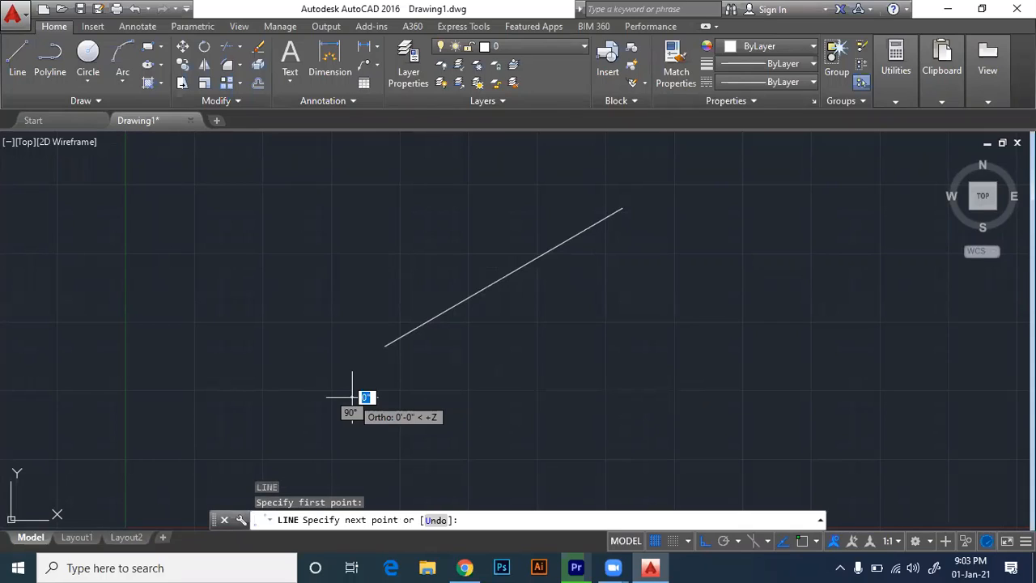
key("Escape")
key("Return")
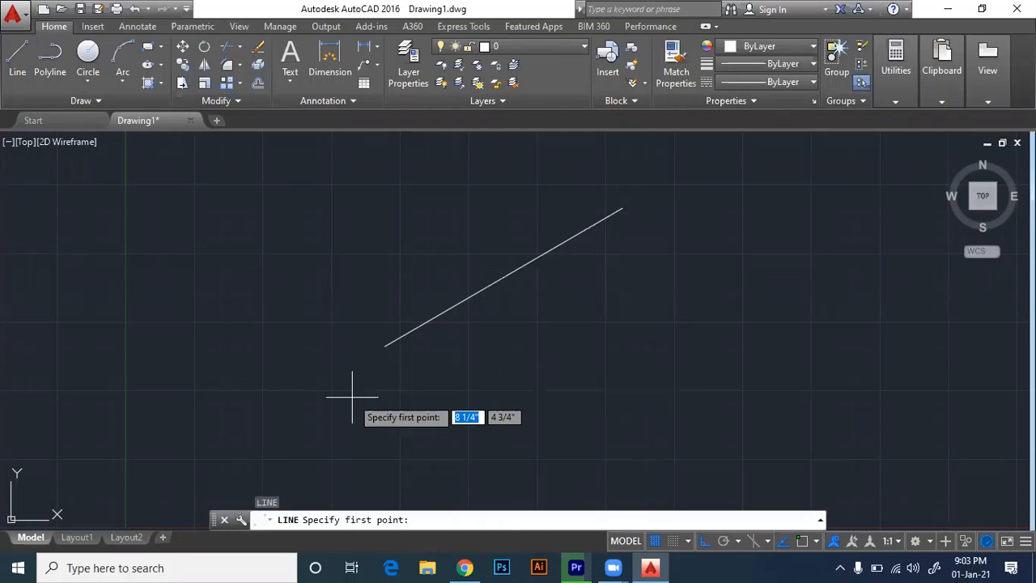
left_click(352, 397)
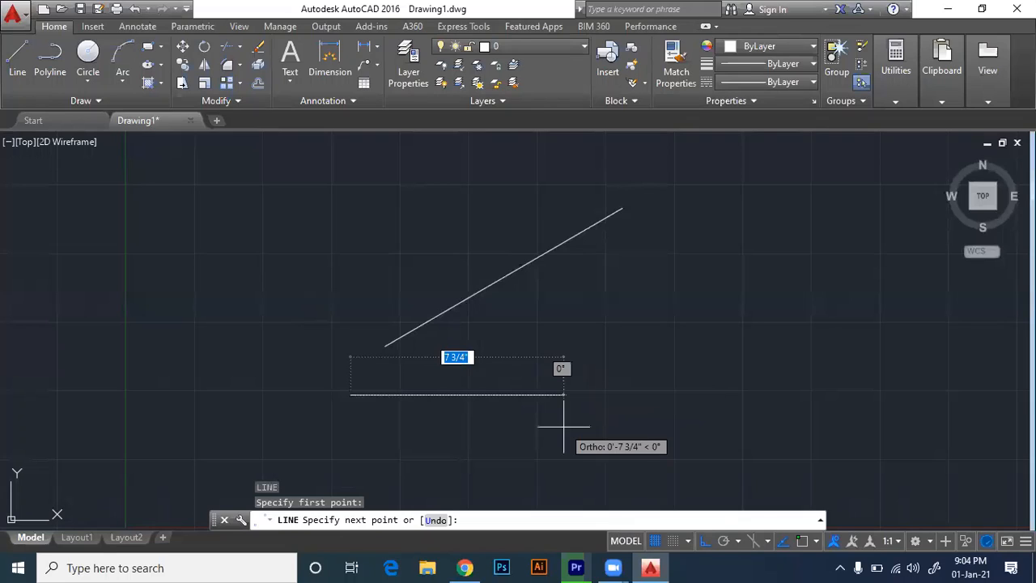
key("Escape")
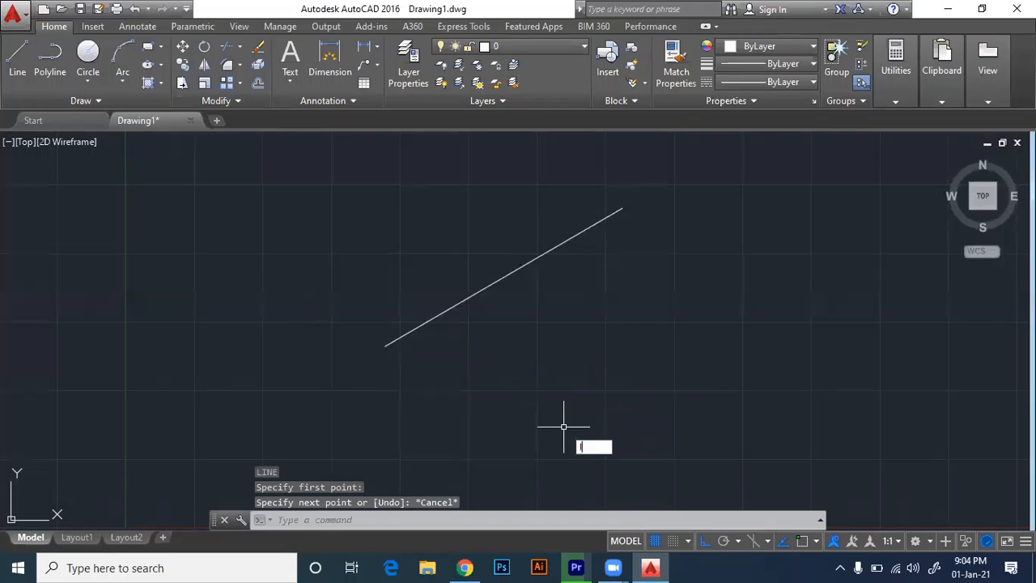
Draw a horizontal line 10" long to the right below the sloping line, and end the Line command.
key("Return")
left_click(414, 382)
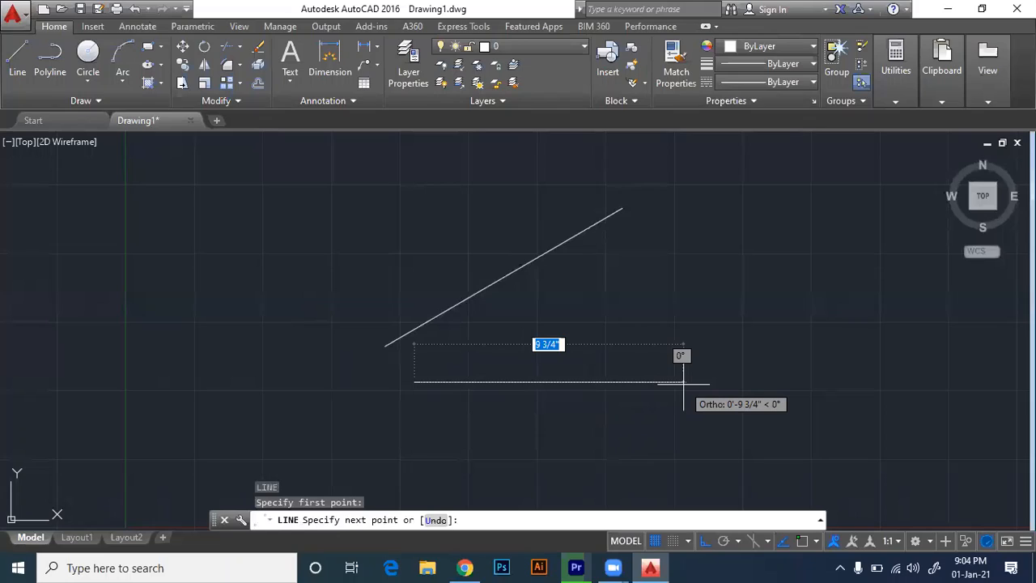
type("5")
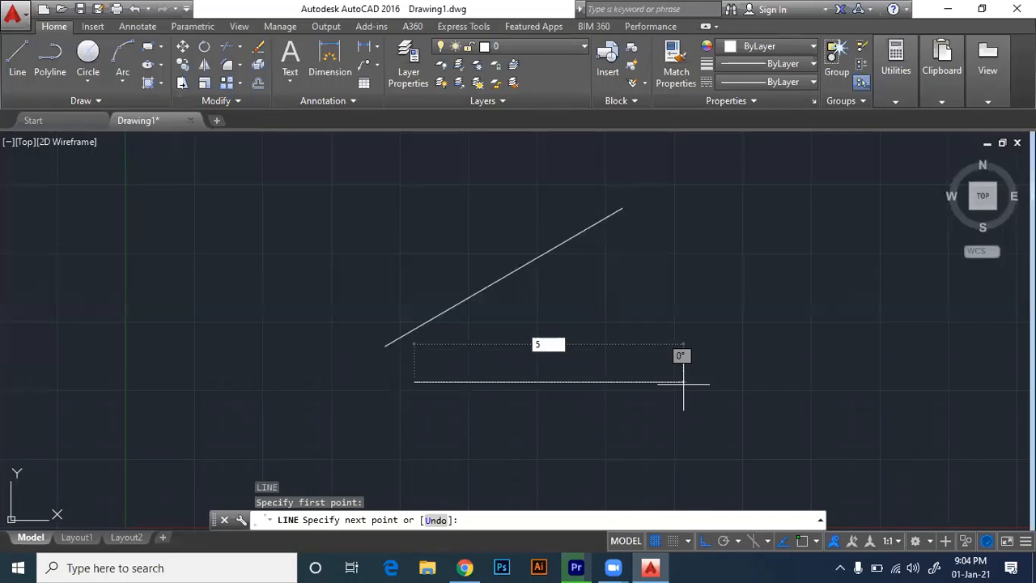
type("'")
key("BackSpace")
key("BackSpace")
type("10'")
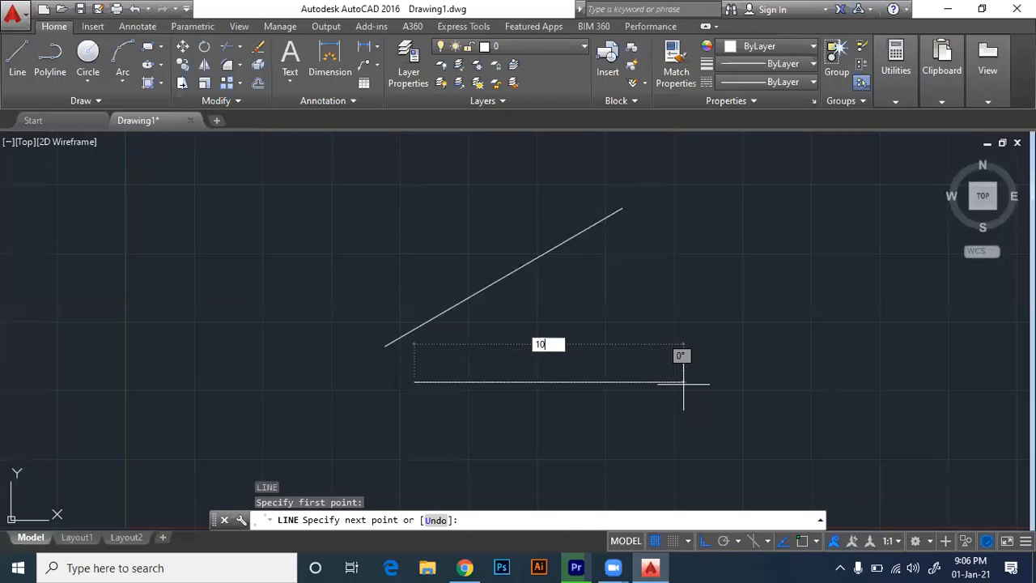
type("'")
key("BackSpace")
key("Return")
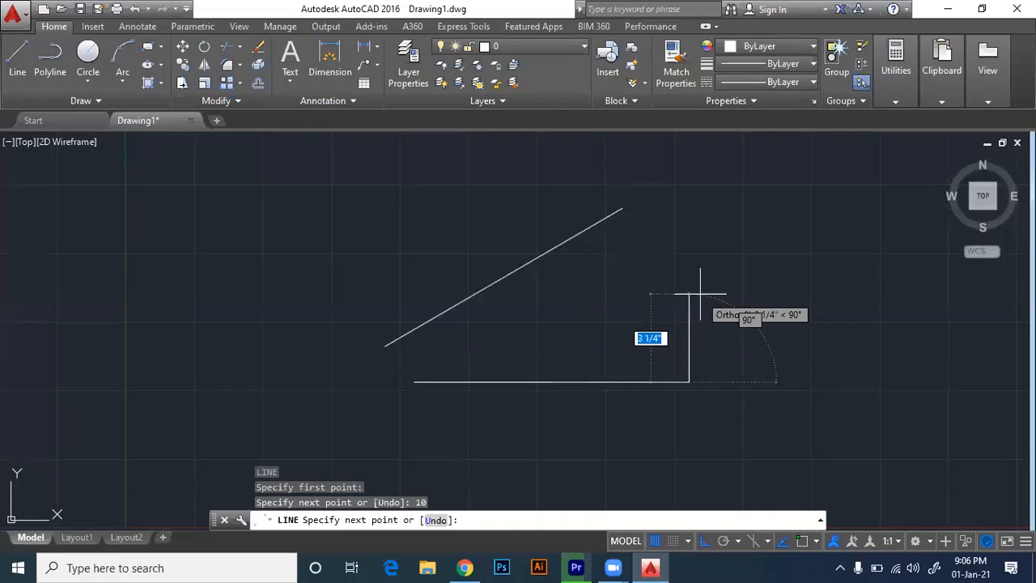
key("Escape")
Select the horizontal line and stretch its right endpoint 2" to the right.
left_click_drag(599, 327, 543, 389)
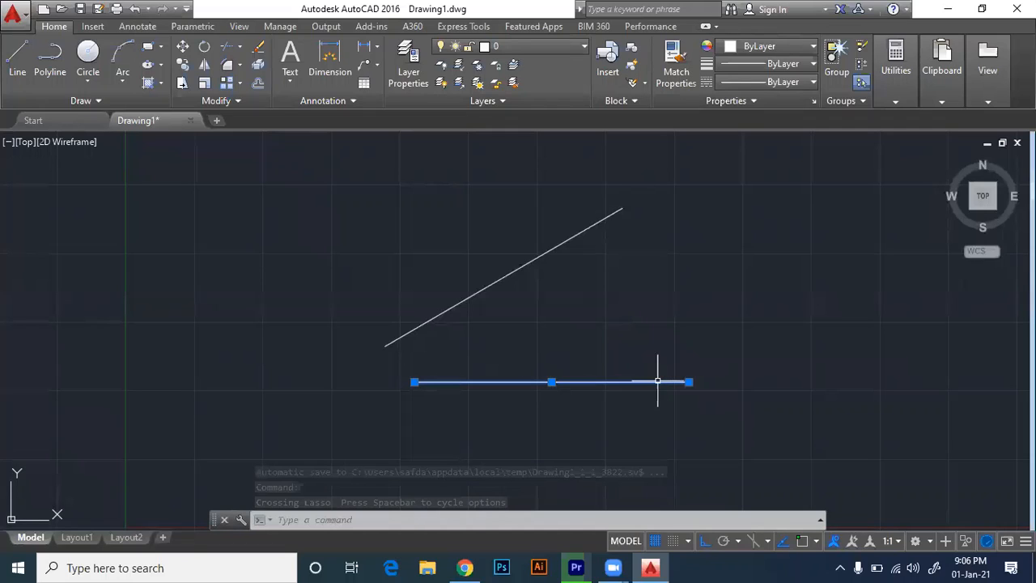
mouse_move(688, 383)
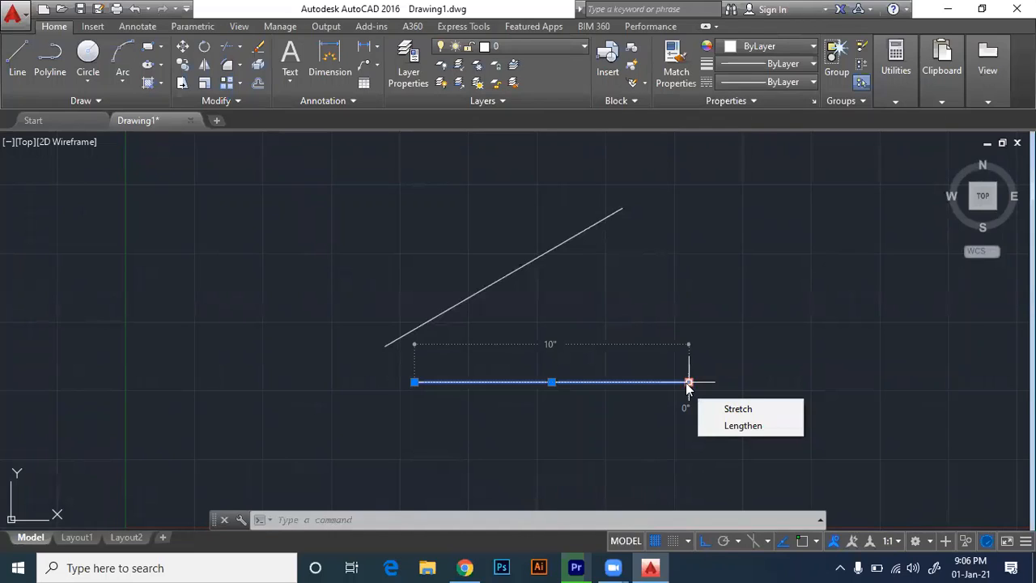
left_click(738, 411)
left_click(689, 383)
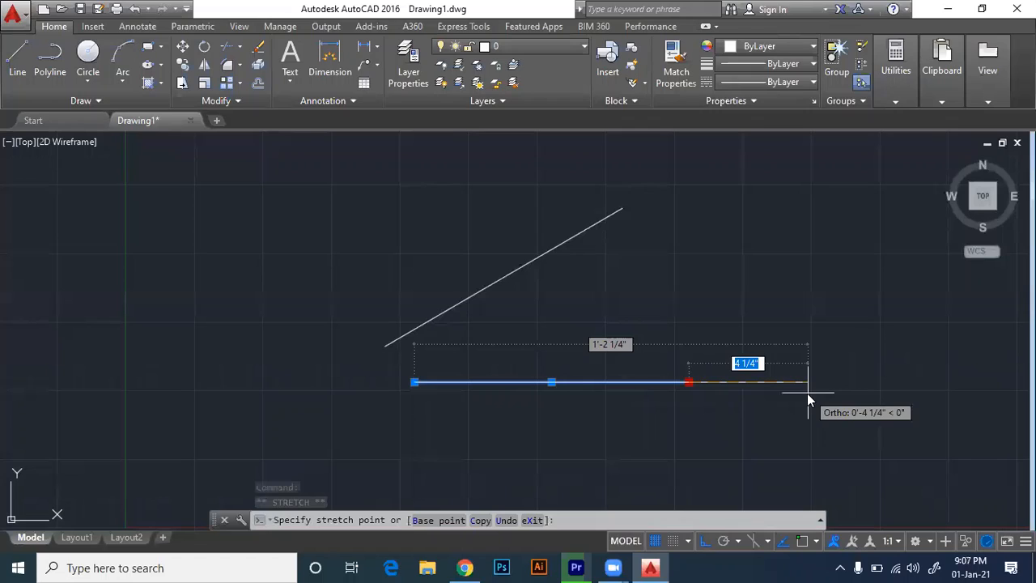
type("2")
key("Return")
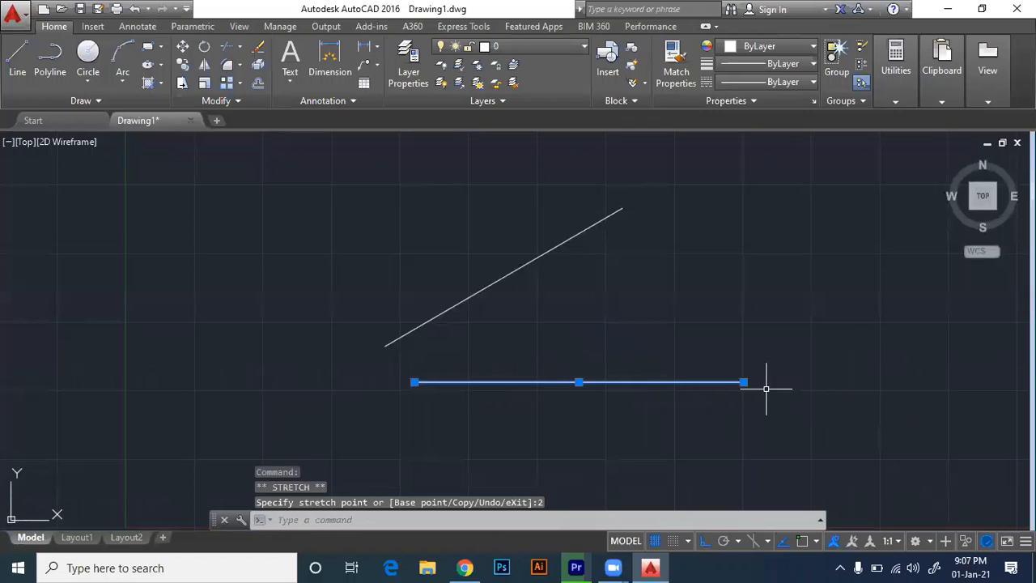
Stretch the horizontal line's right endpoint a further 4" to the right.
mouse_move(745, 386)
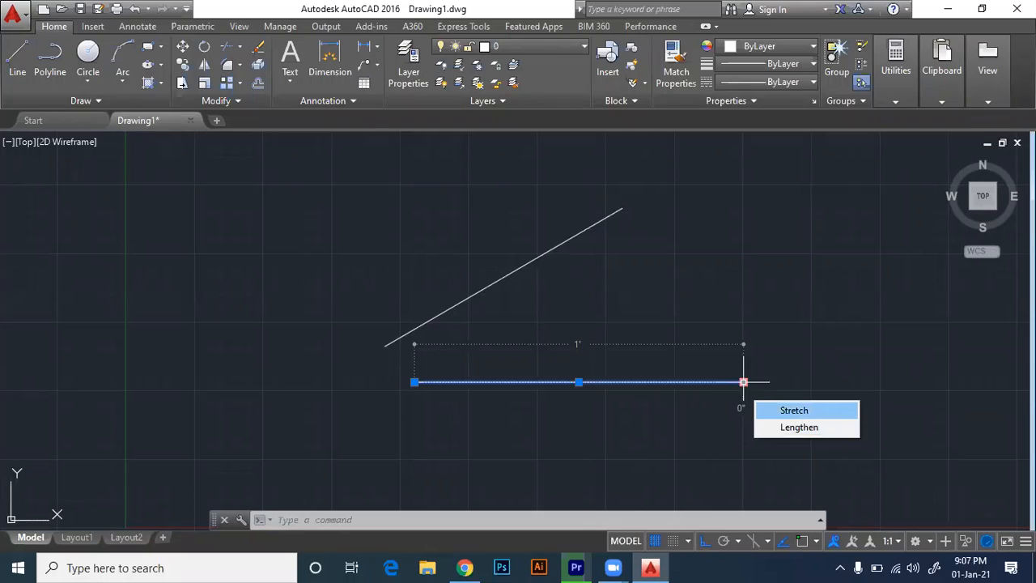
left_click(794, 411)
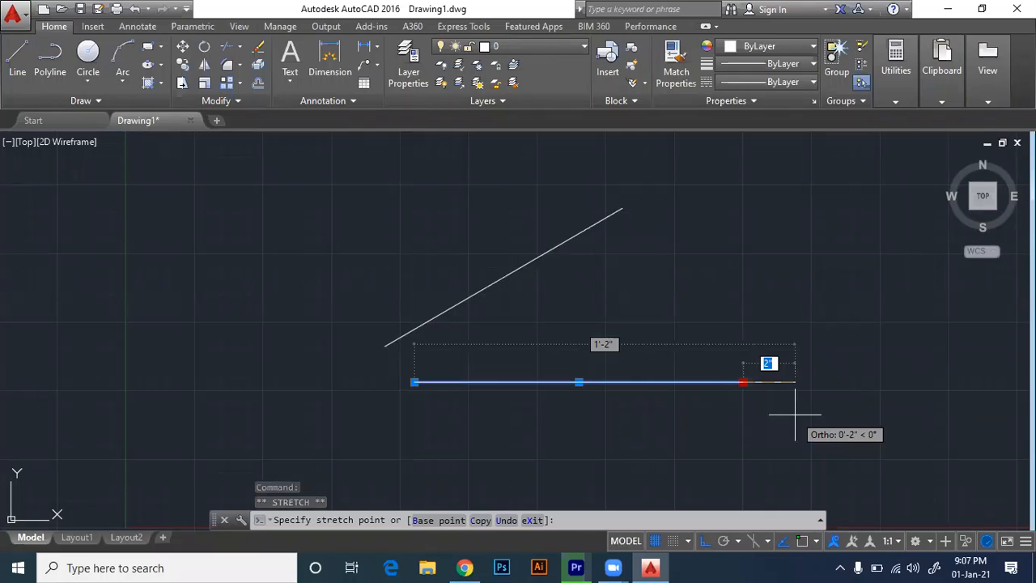
type("4")
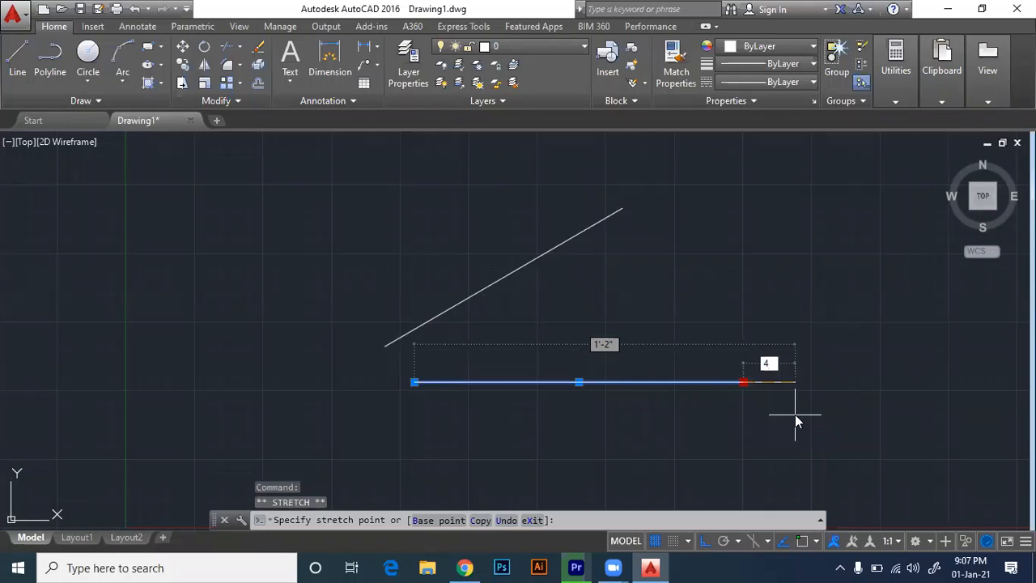
key("Return")
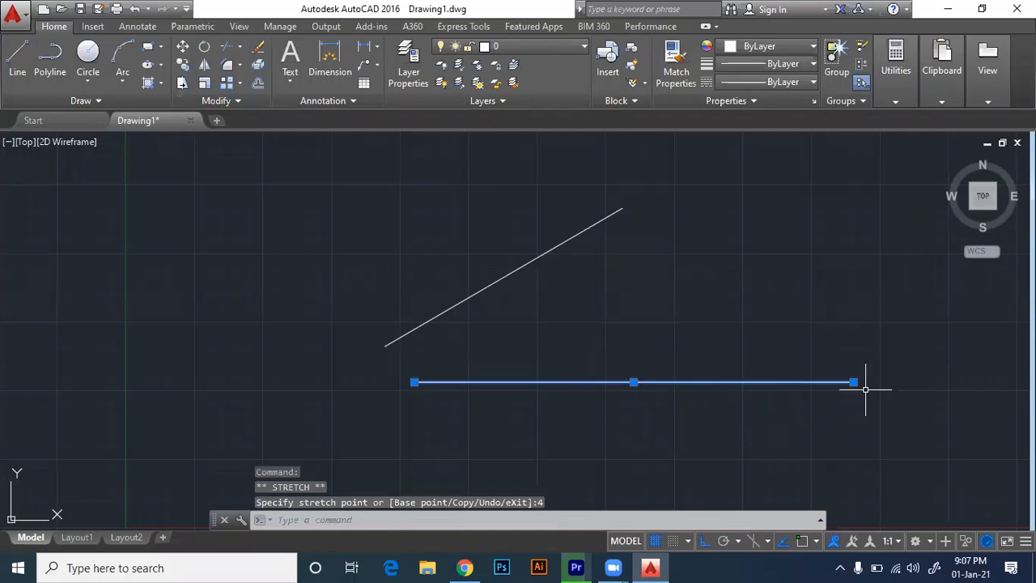
Check the horizontal line's length at its right endpoint grip, and clear the selection.
mouse_move(853, 382)
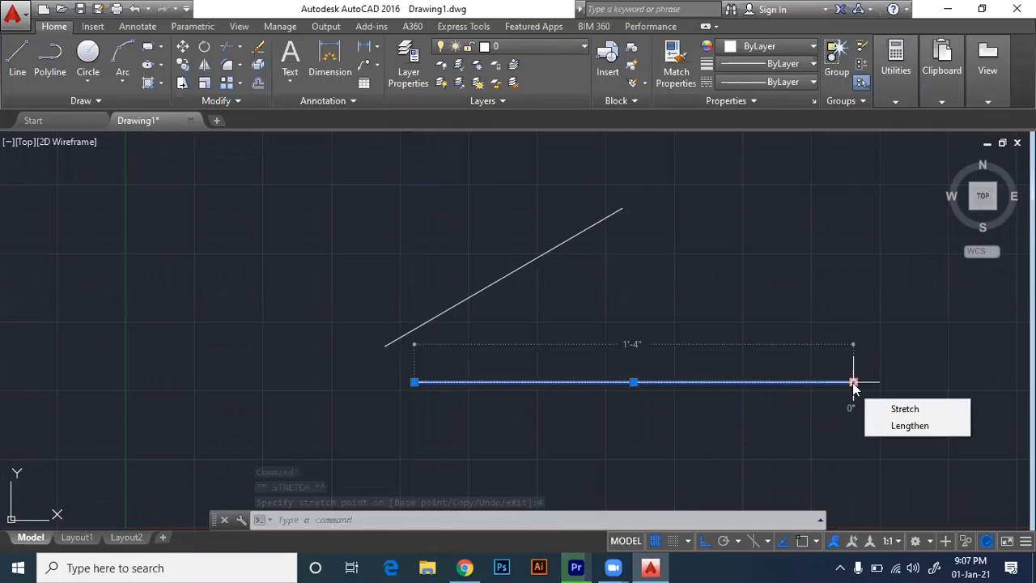
left_click(736, 360)
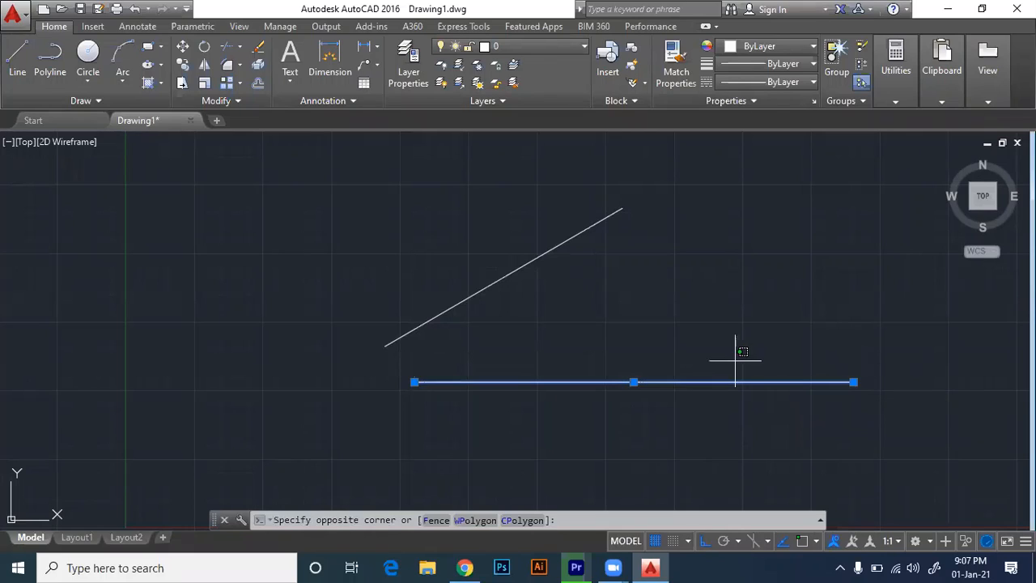
left_click_drag(736, 360, 680, 406)
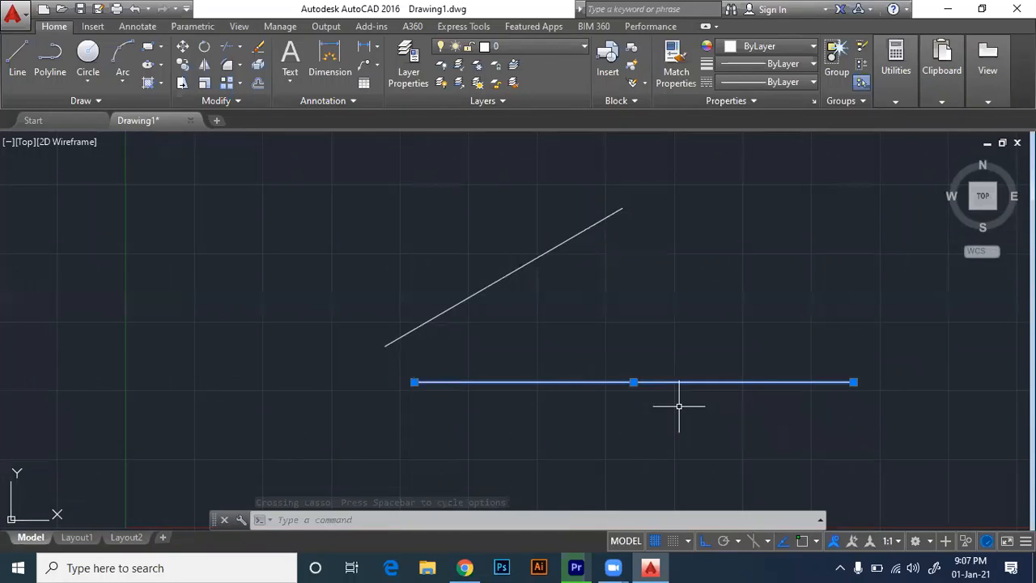
mouse_move(709, 370)
left_mouse_down()
mouse_move(664, 404)
mouse_move(861, 385)
left_mouse_up()
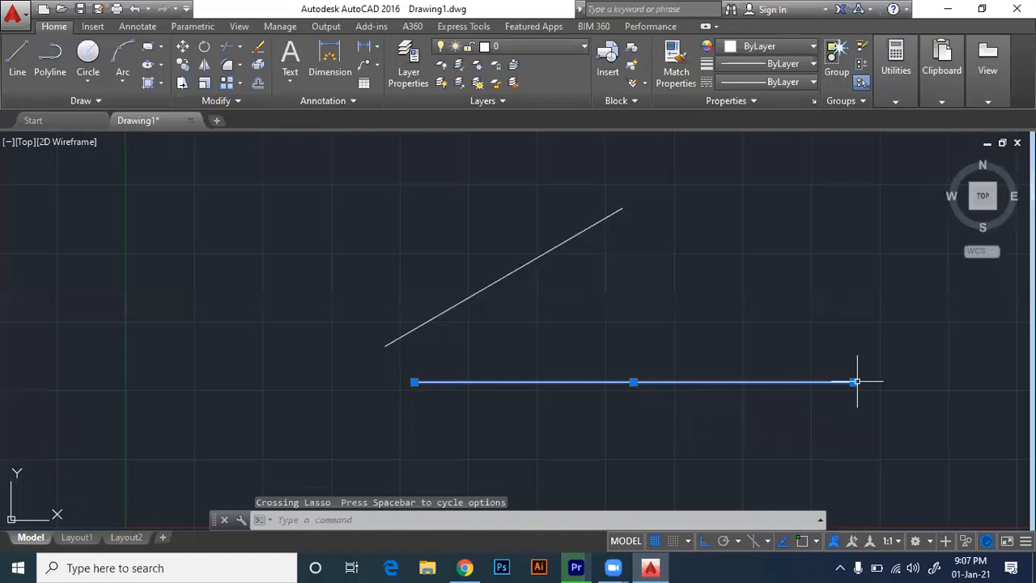
left_click(854, 382)
key("Escape")
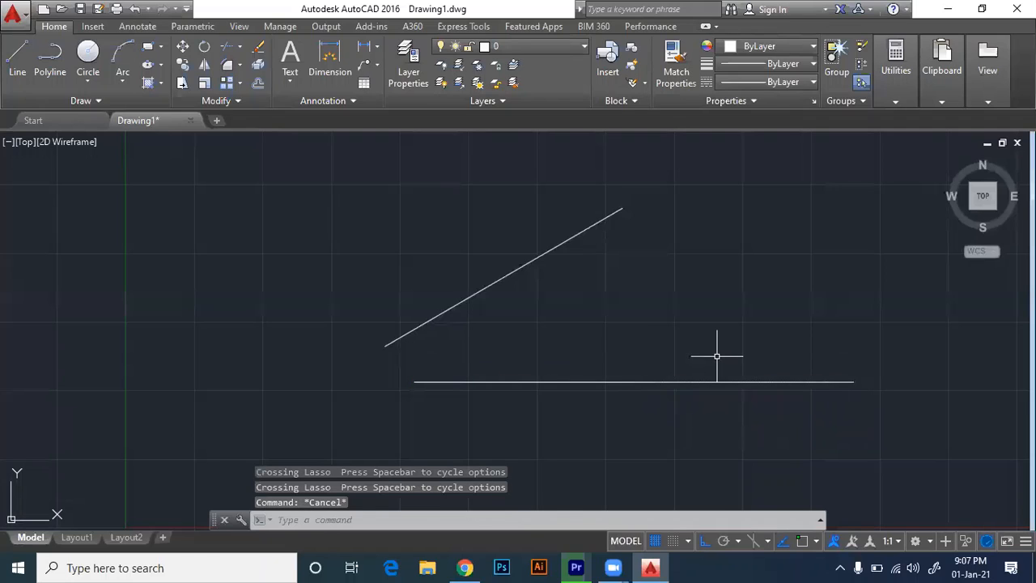
Reselect the horizontal line with a crossing lasso and stretch its right endpoint outward by 2".
left_click_drag(716, 355, 673, 406)
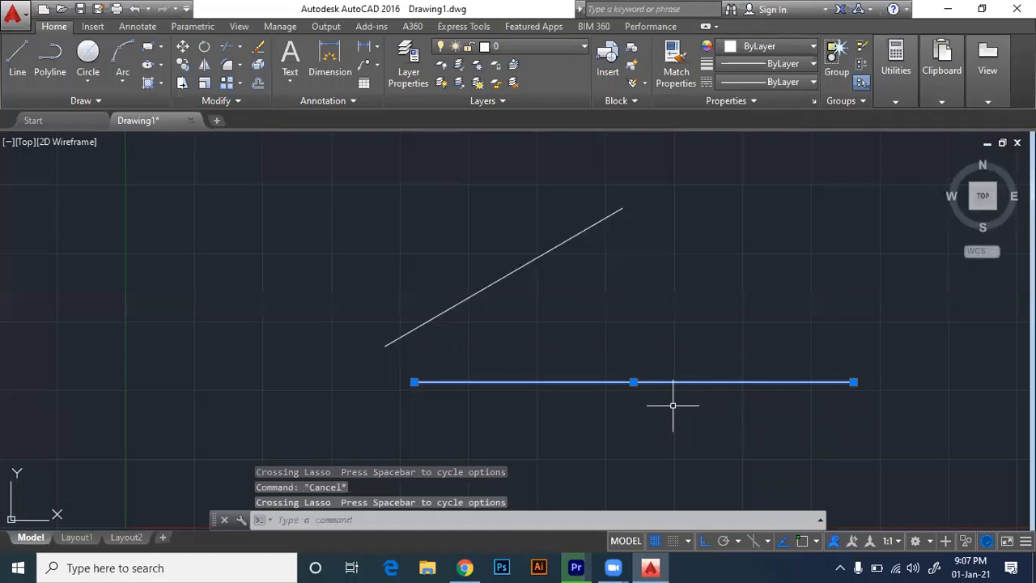
left_click(854, 382)
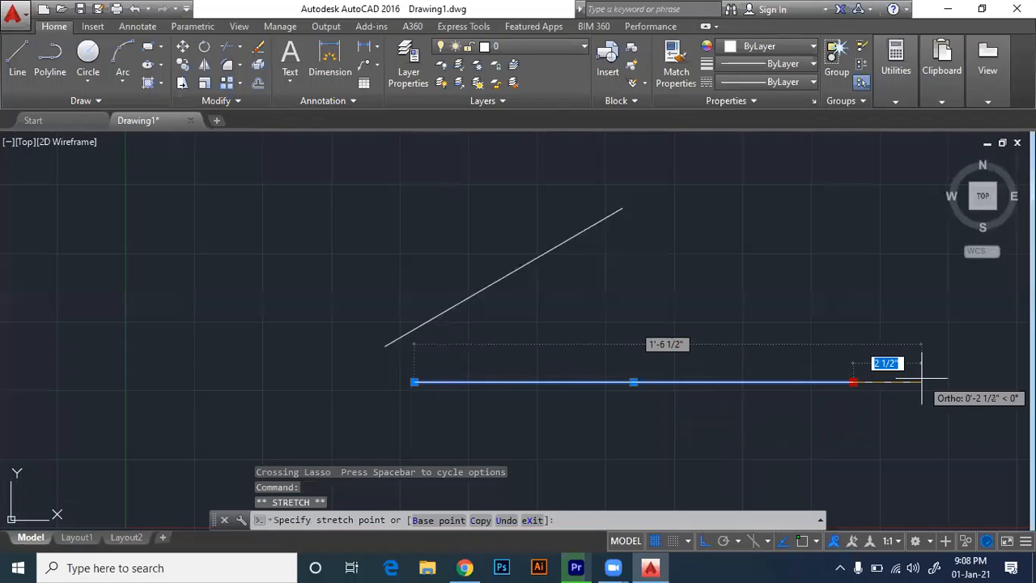
key("Escape")
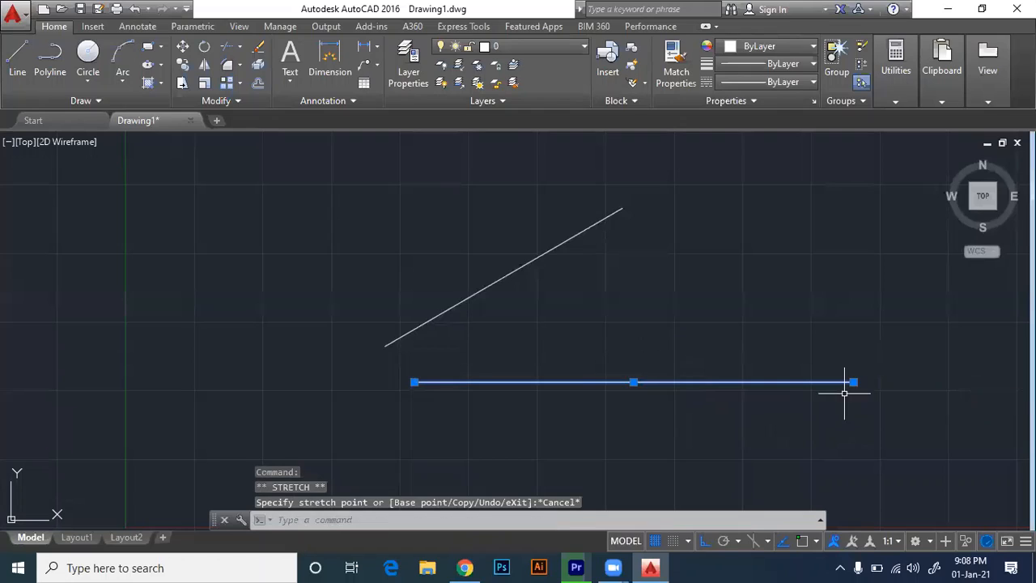
left_click(853, 381)
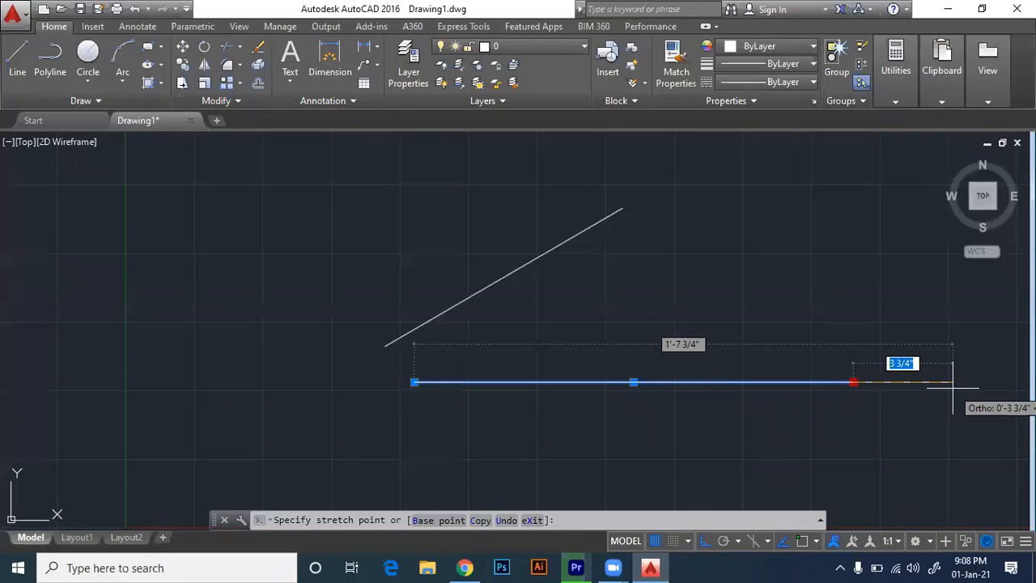
type("2")
key("Return")
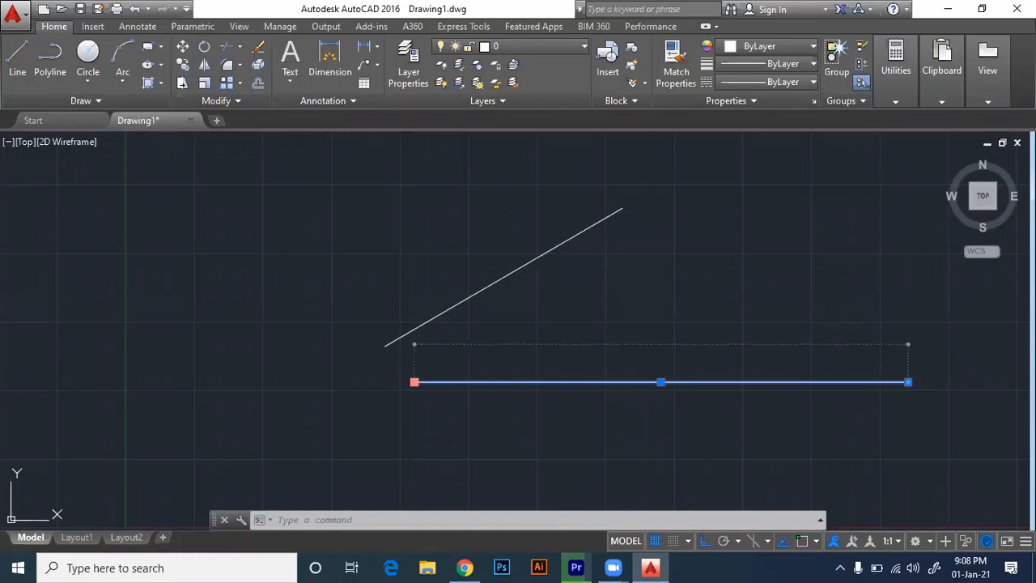
left_click(413, 381)
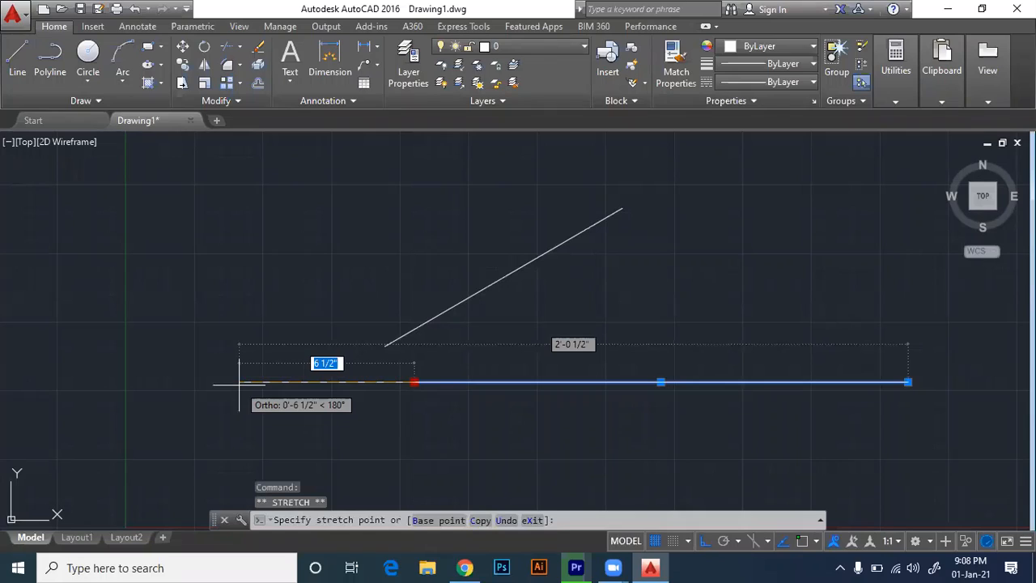
key("Escape")
mouse_move(415, 384)
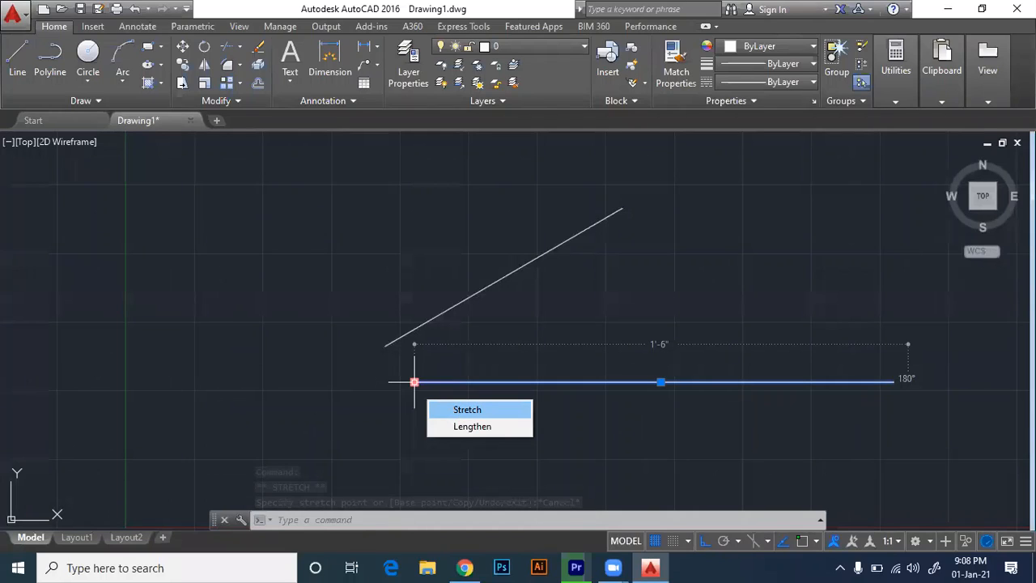
left_click(468, 410)
mouse_move(414, 383)
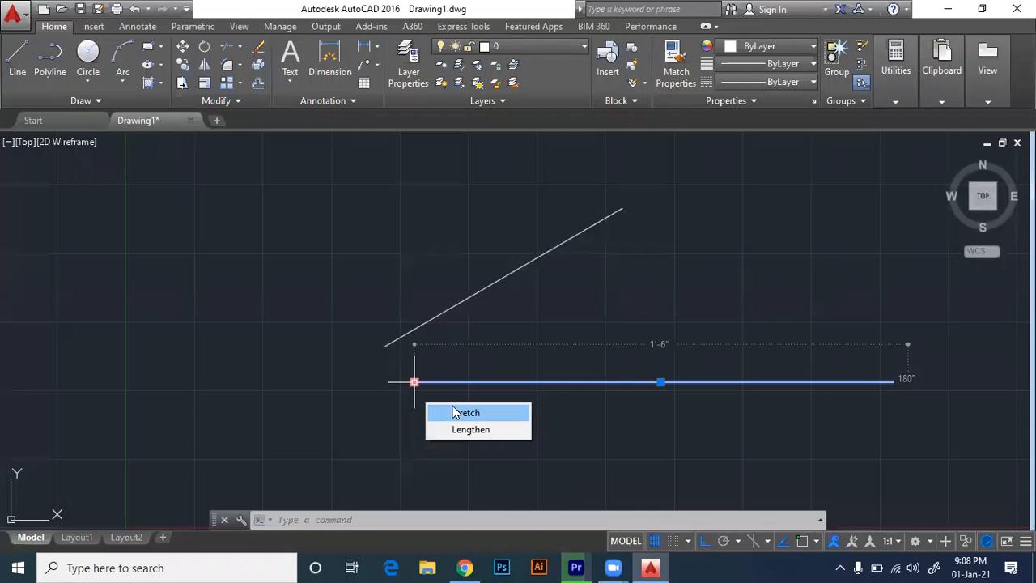
left_click(466, 412)
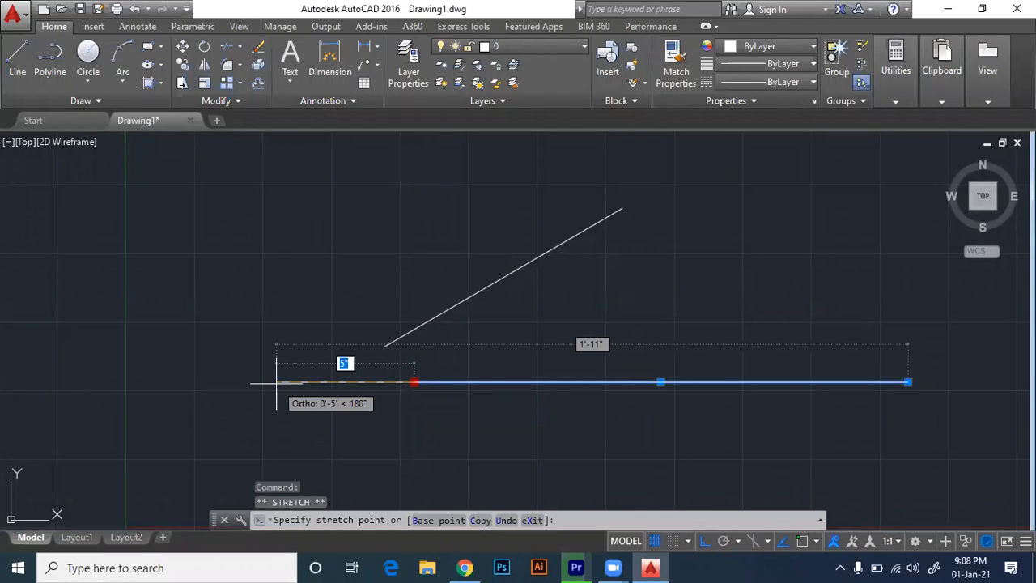
key("Escape")
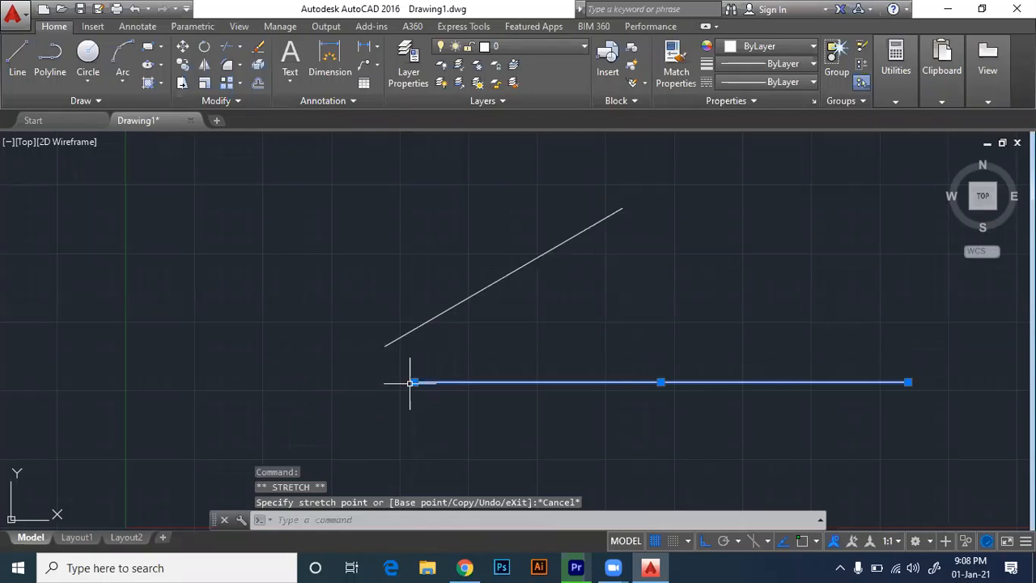
left_click(412, 382)
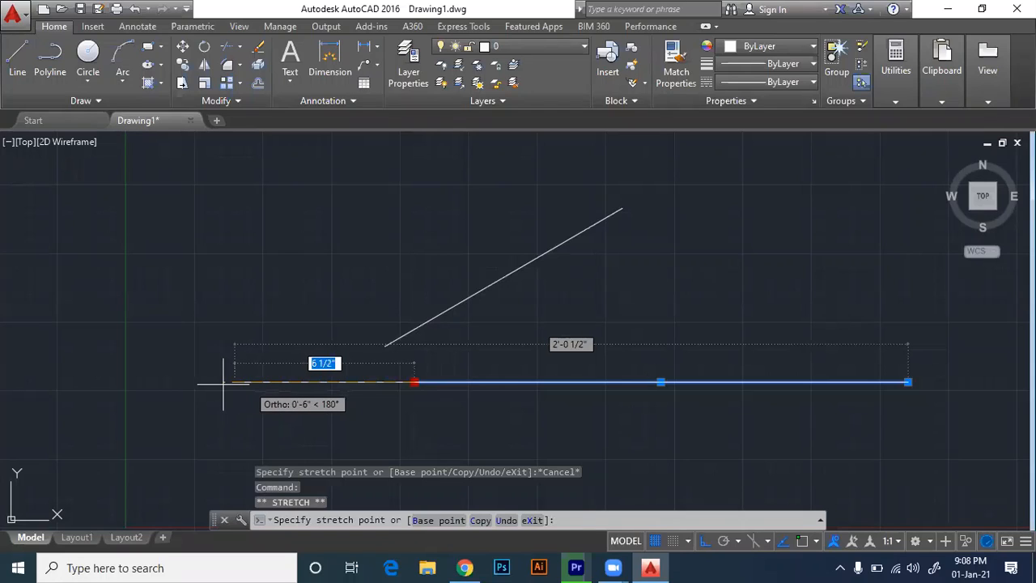
key("Escape")
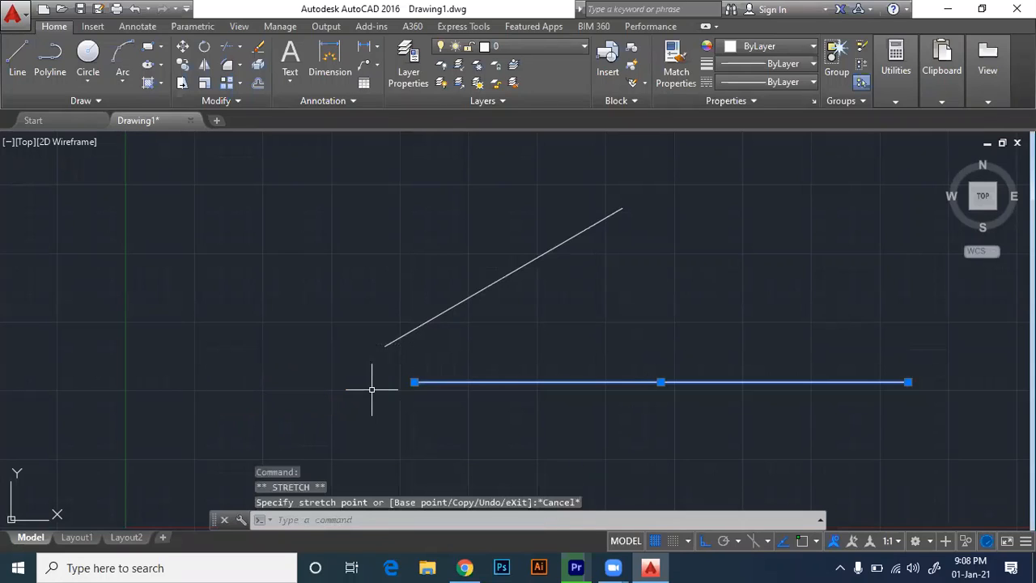
mouse_move(414, 381)
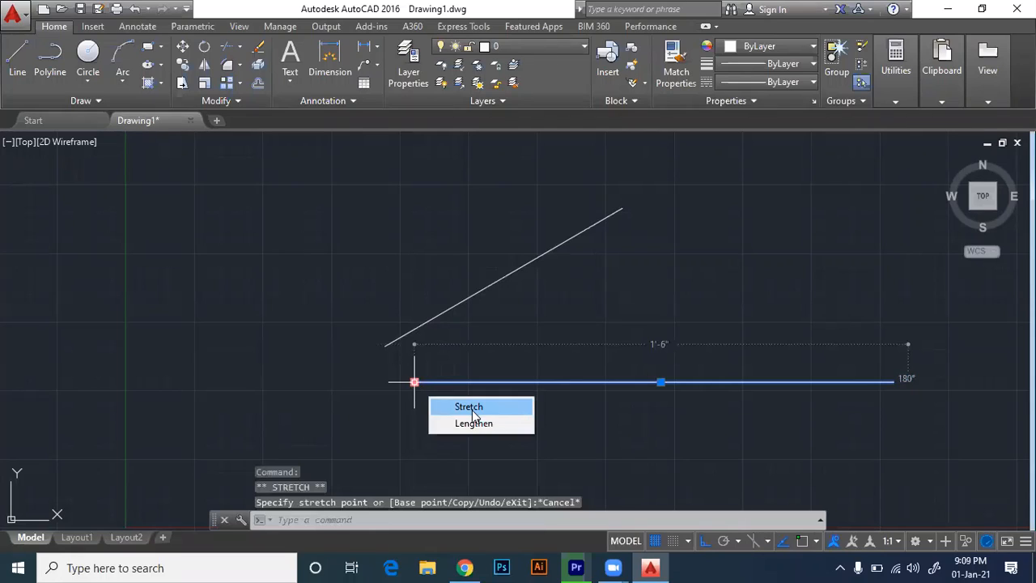
left_click(413, 382)
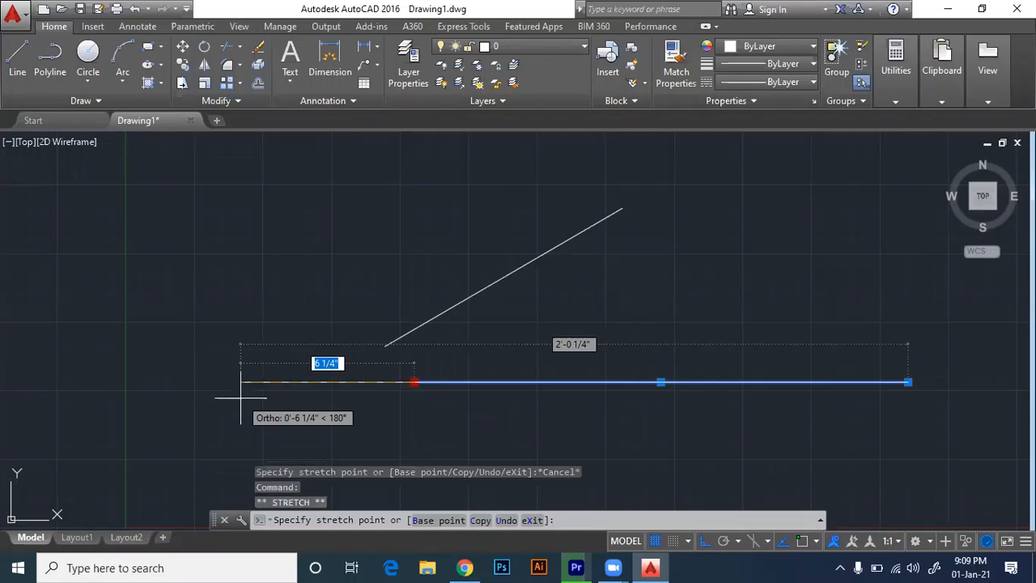
key("Escape")
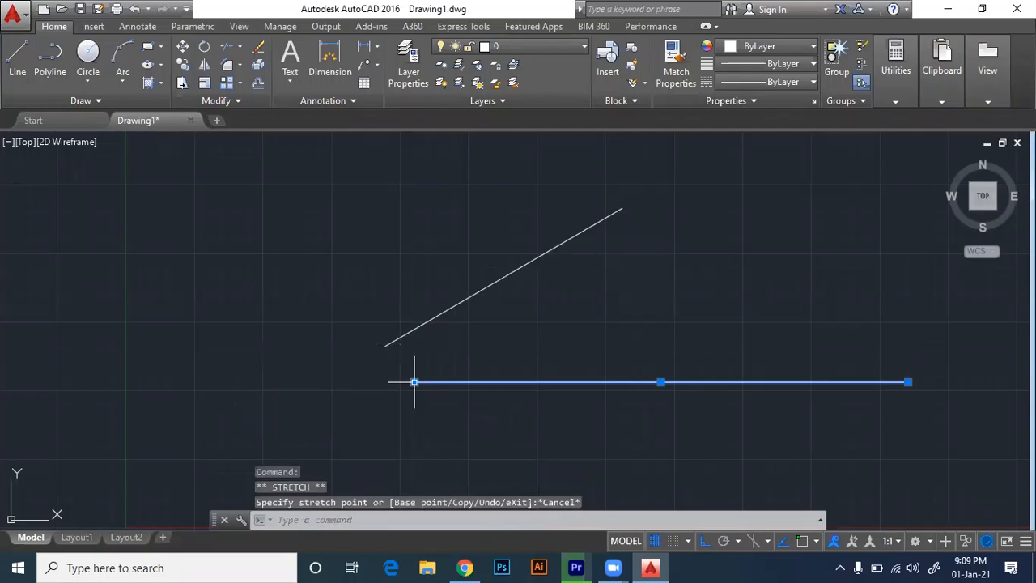
Lengthen the horizontal line by 4" to the left from its left endpoint.
mouse_move(414, 381)
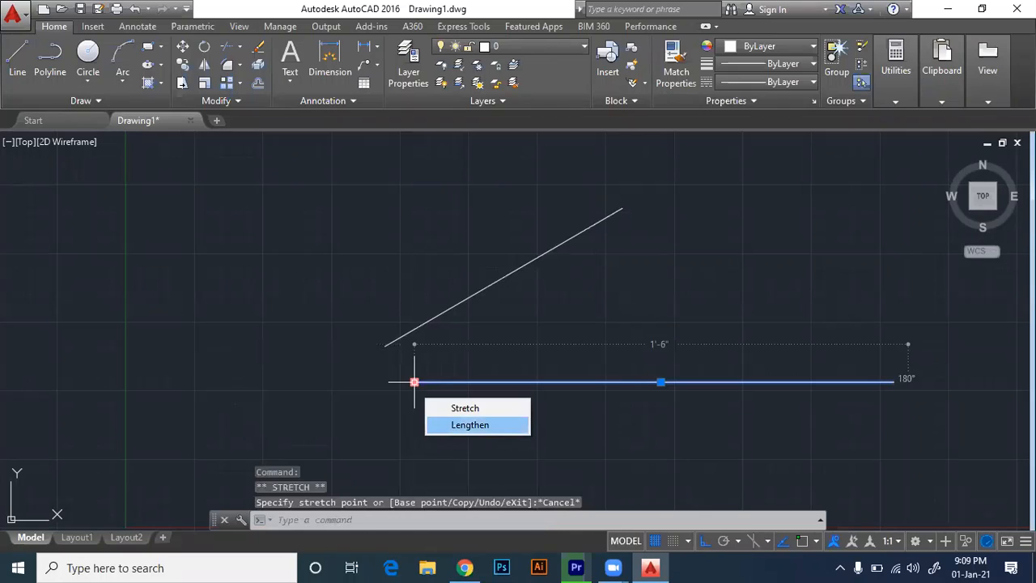
left_click(466, 424)
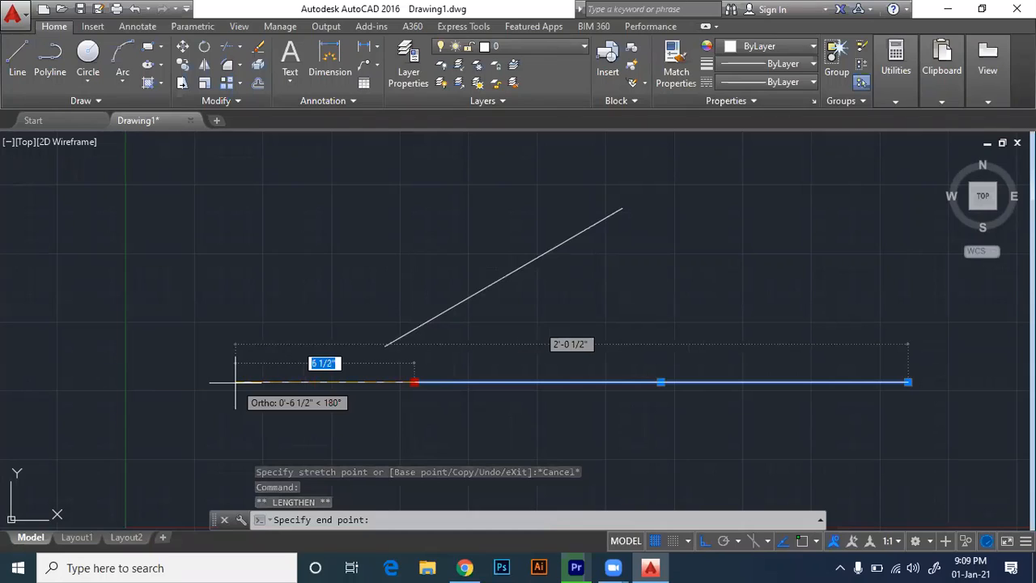
type("4")
key("Return")
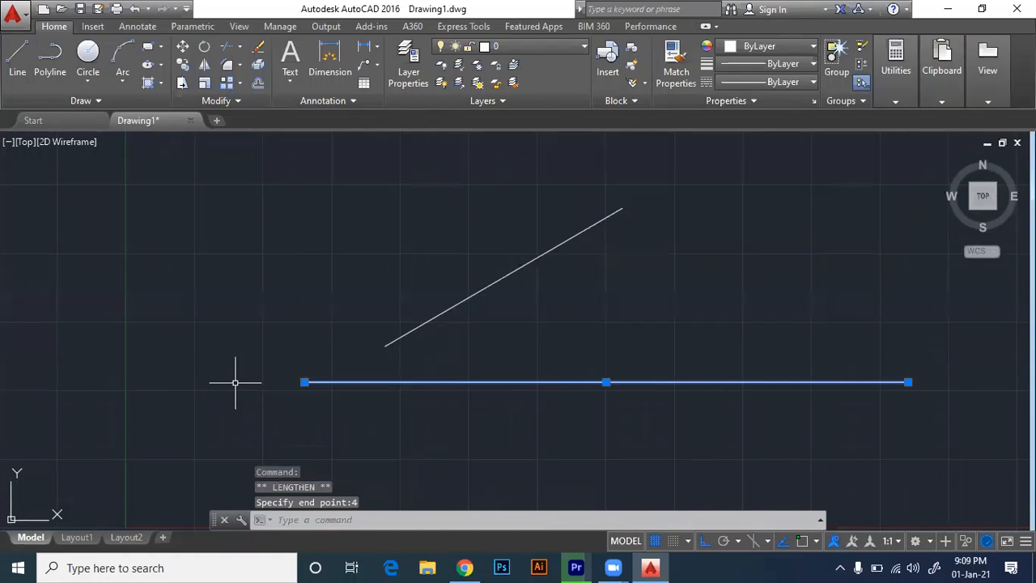
Check the horizontal line's length at its left endpoint grip, and clear the selection.
mouse_move(305, 383)
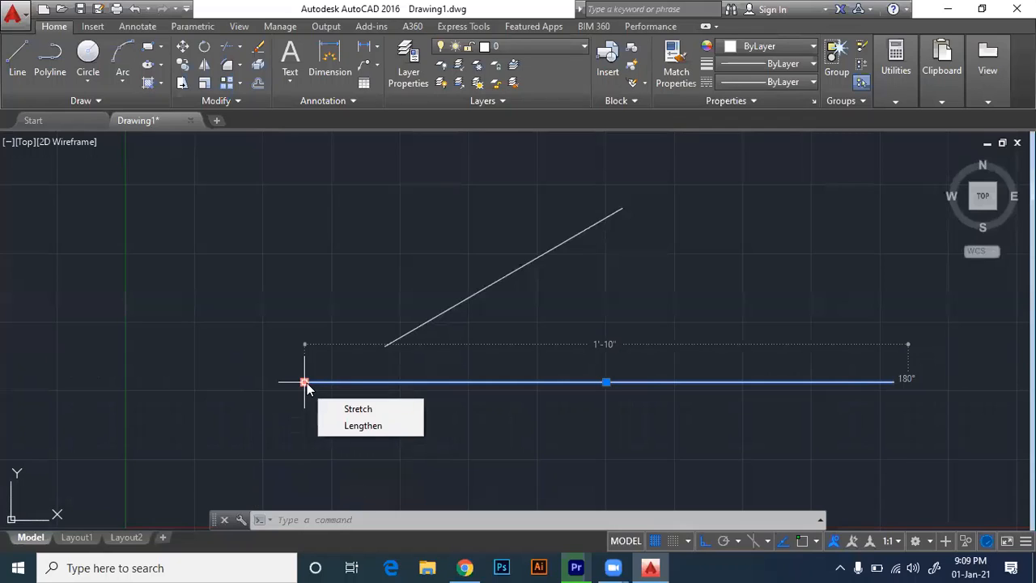
left_click(283, 362)
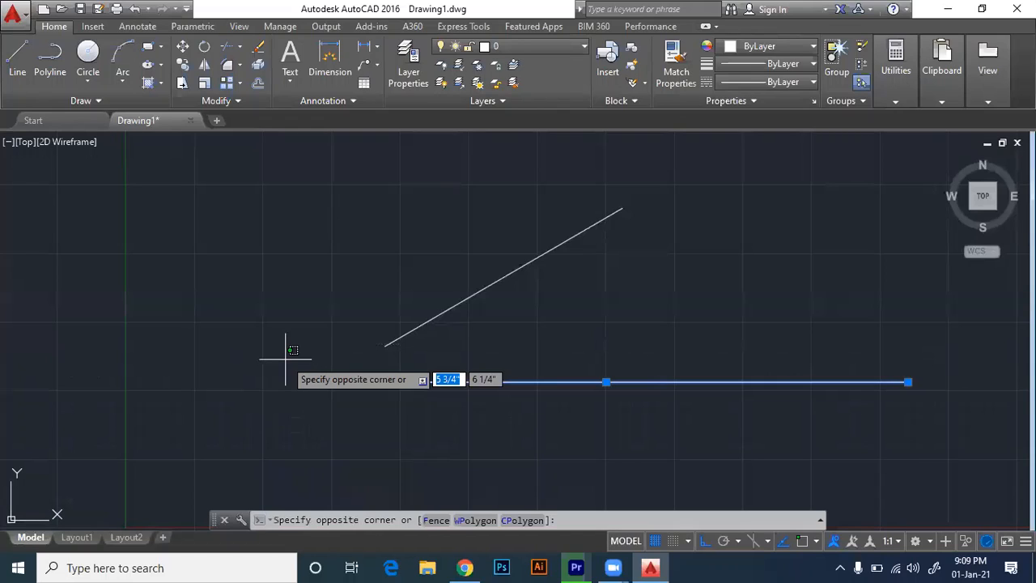
key("Escape")
key("Escape")
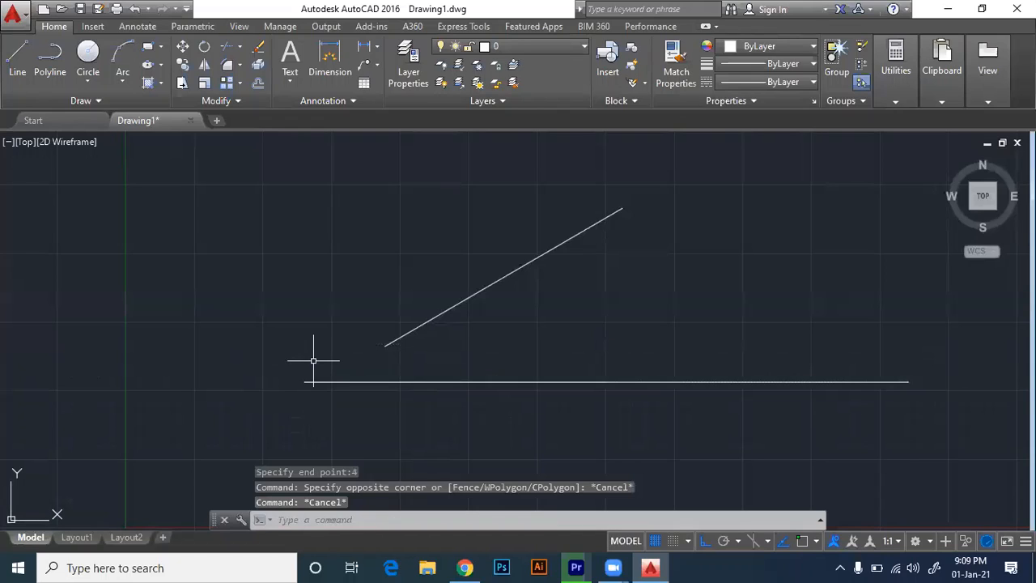
left_click(606, 382)
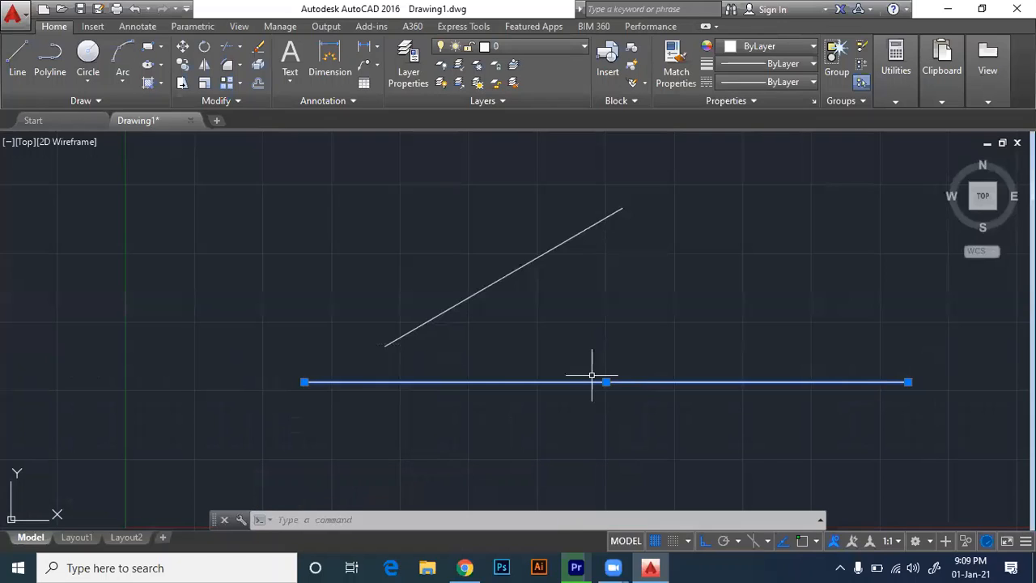
type("`")
key("Escape")
key("Escape")
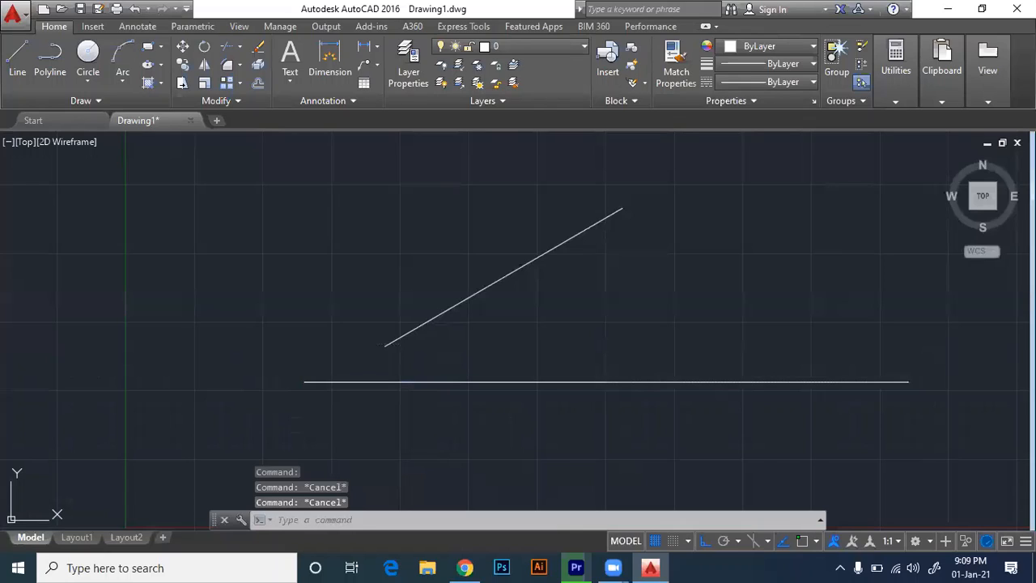
key("Escape")
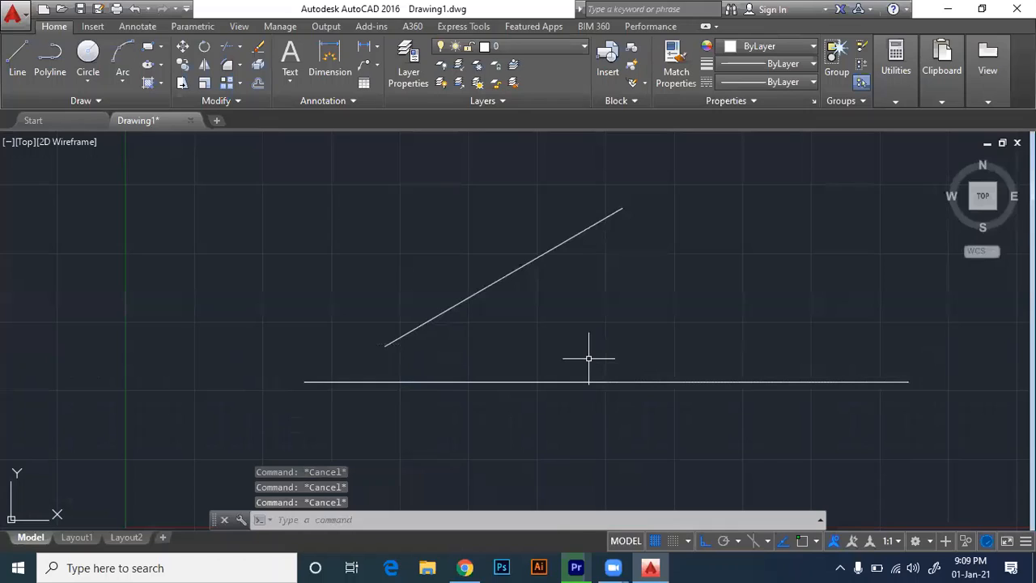
key("Escape")
type("l")
key("Return")
key("Escape")
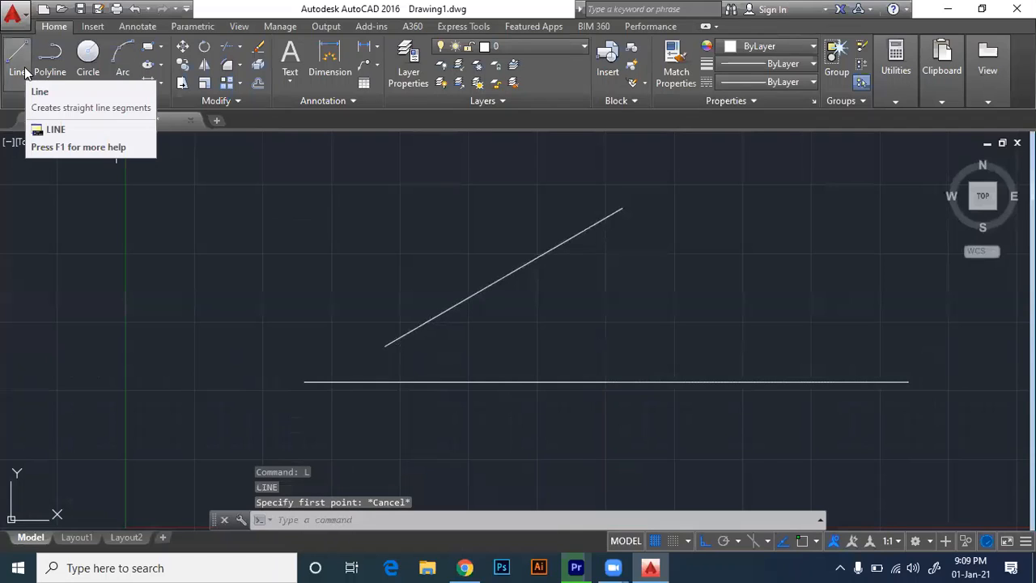
Draw a horizontal line about 7 1/2" long to the upper left of the diagonal line.
left_click(18, 61)
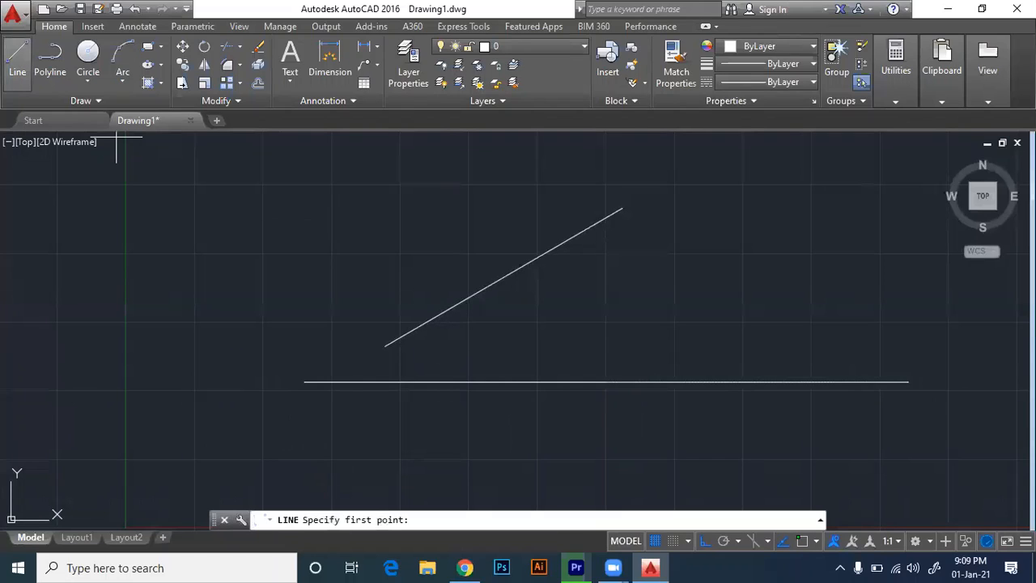
left_click(250, 227)
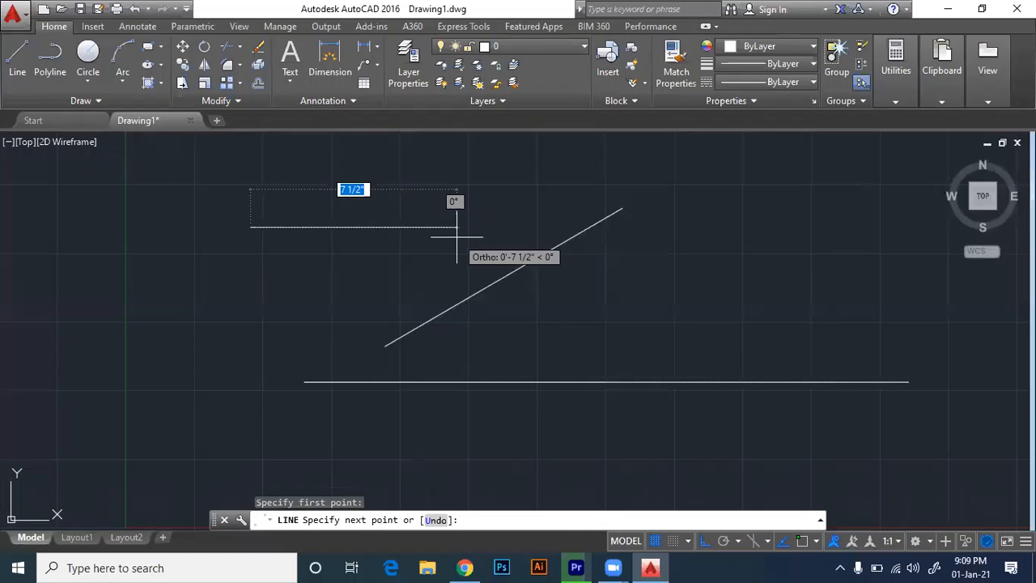
left_click(457, 237)
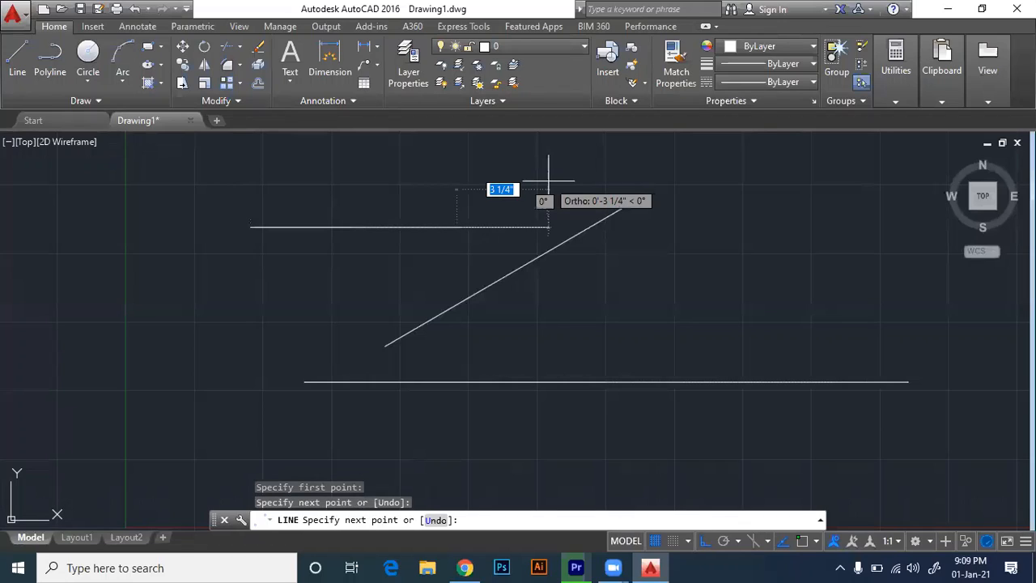
key("Escape")
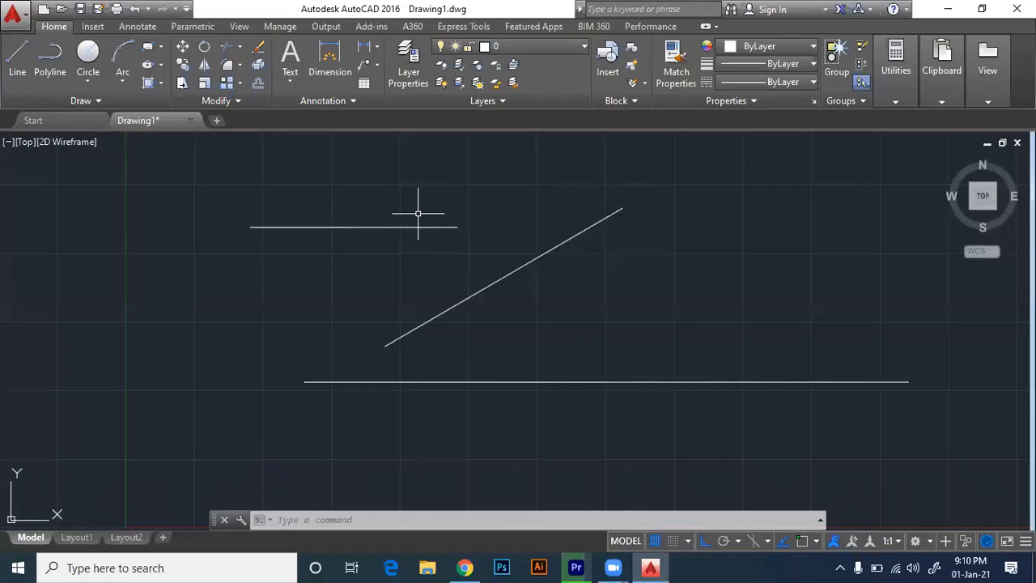
Draw a 10" horizontal line above the existing lines, running to the right, and end the Line command.
type("l")
key("Return")
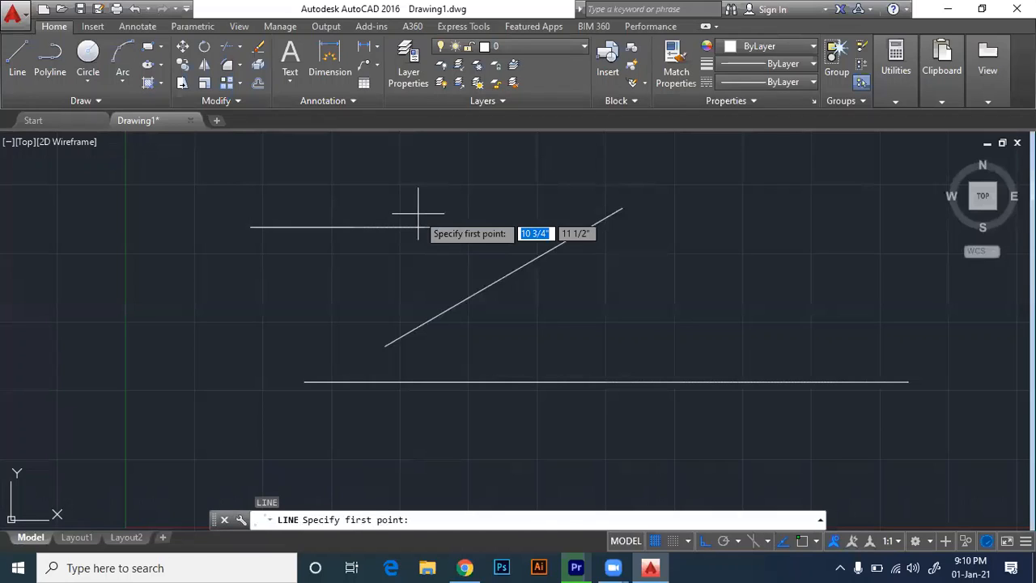
left_click(375, 196)
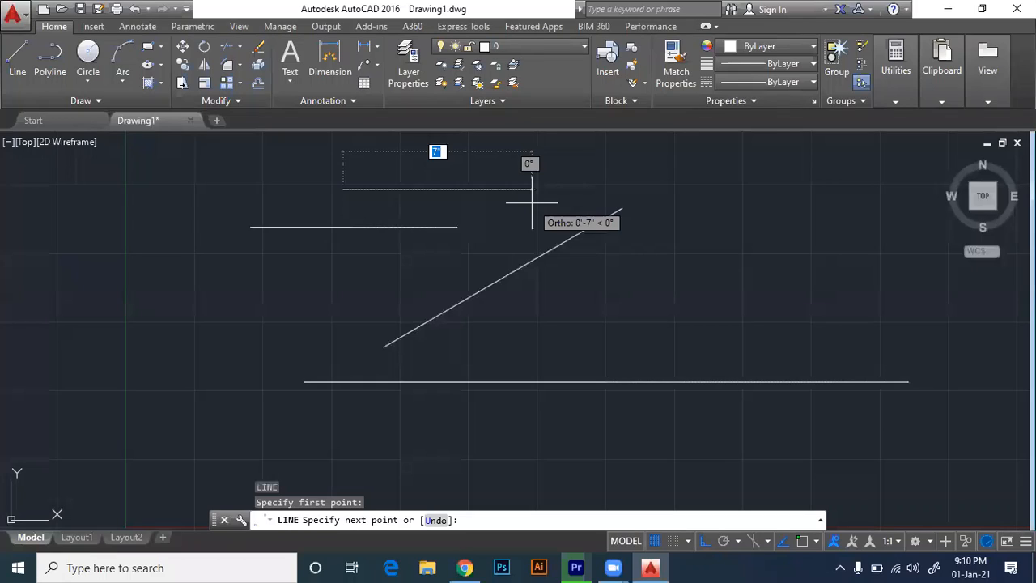
type("10")
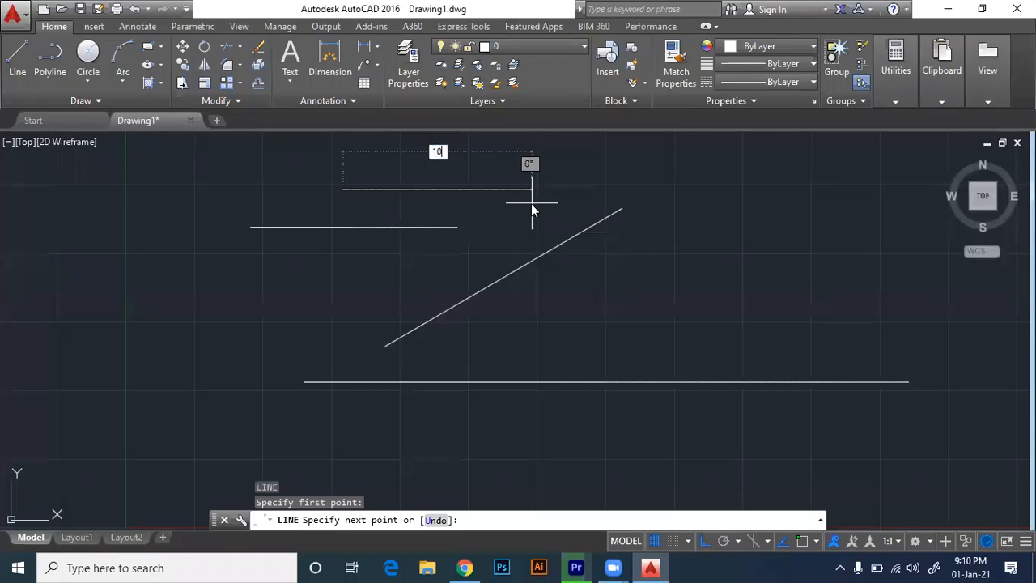
key("Return")
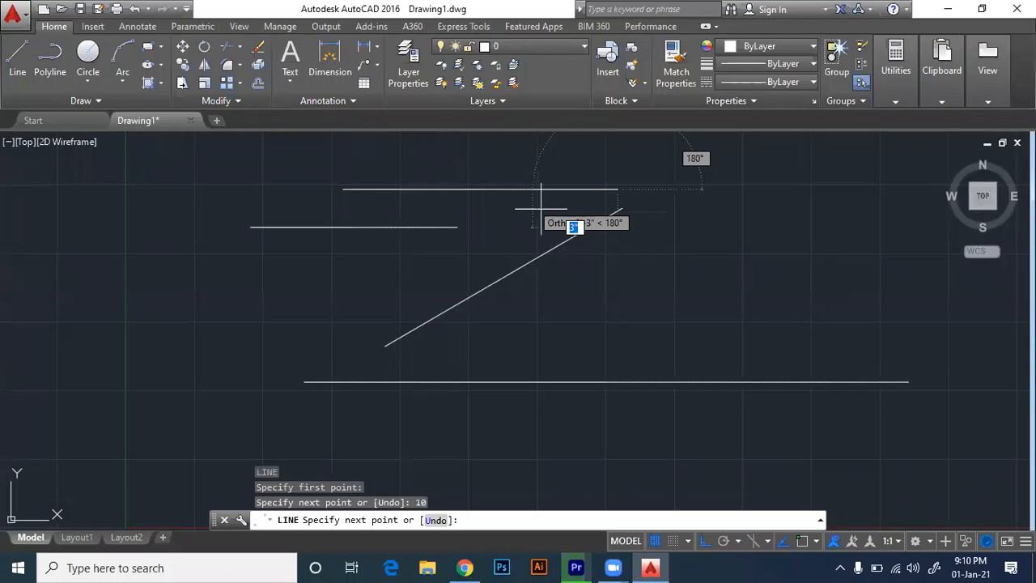
key("Escape")
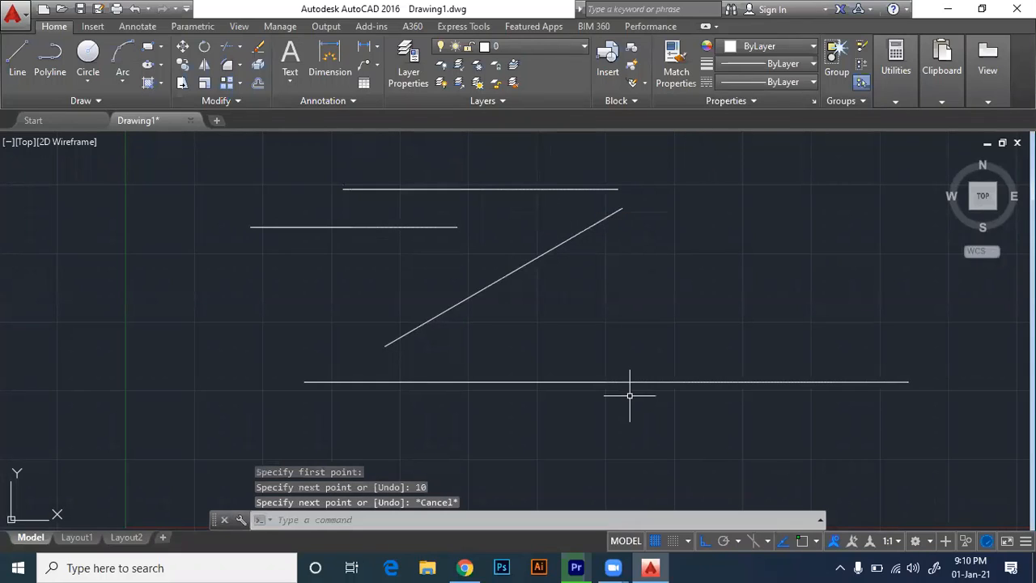
Erase all four lines with a crossing lasso selection.
mouse_move(619, 400)
left_mouse_down()
mouse_move(466, 221)
mouse_move(404, 175)
left_mouse_up()
key("Delete")
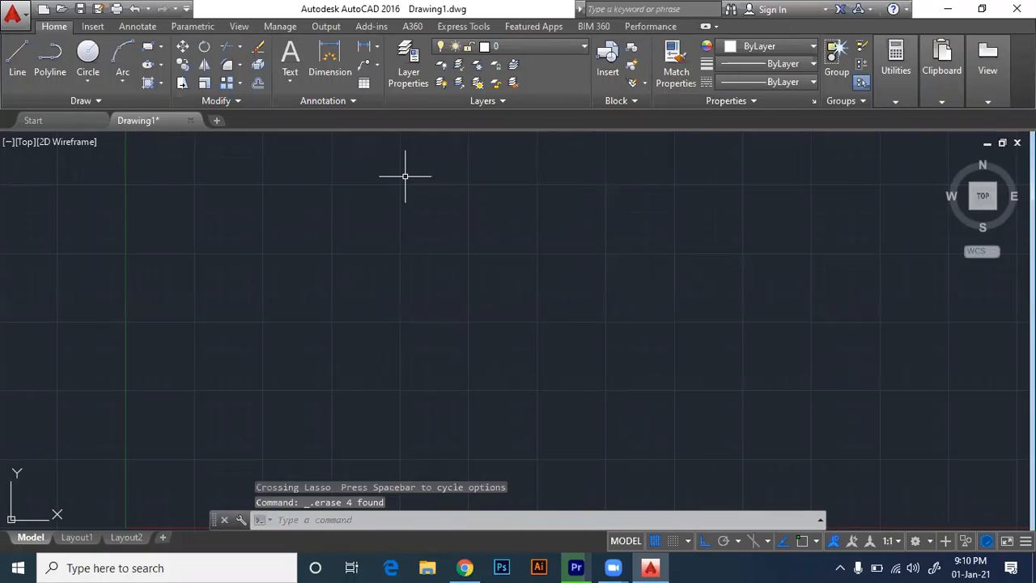
Draw a 10" horizontal line to the right in the empty drawing area and end the Line command.
type("l")
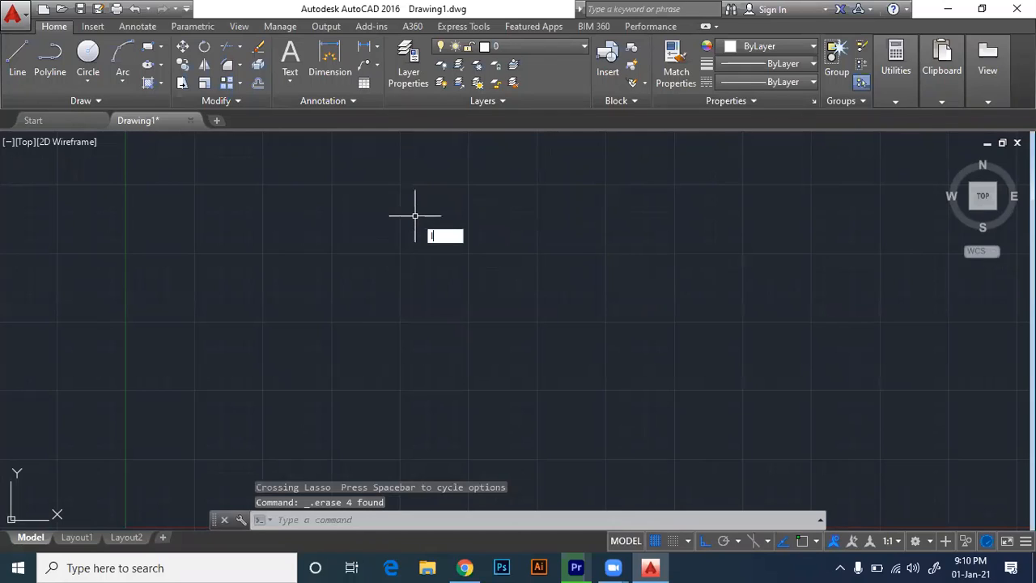
key("Return")
left_click(324, 289)
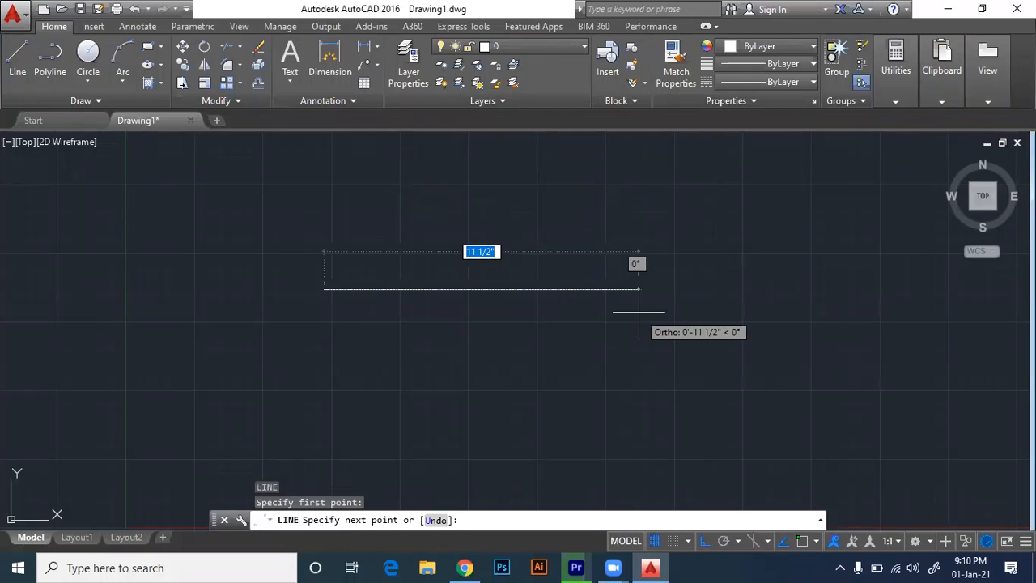
type("10")
key("Return")
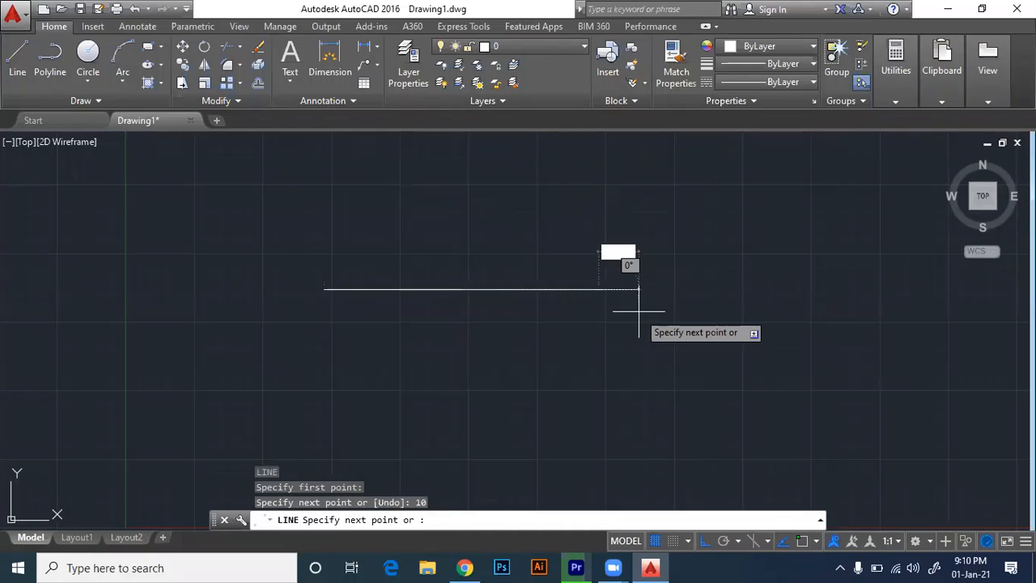
key("Escape")
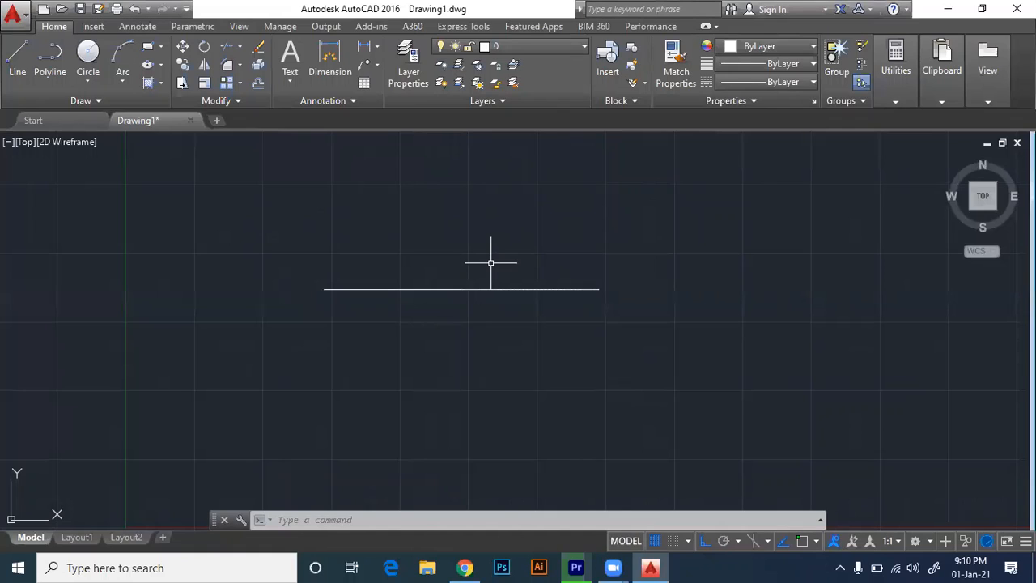
Select the horizontal line with a crossing lasso and set its object colour to orange 242,103,34.
mouse_move(491, 263)
left_mouse_down()
mouse_move(451, 309)
mouse_move(594, 167)
left_mouse_up()
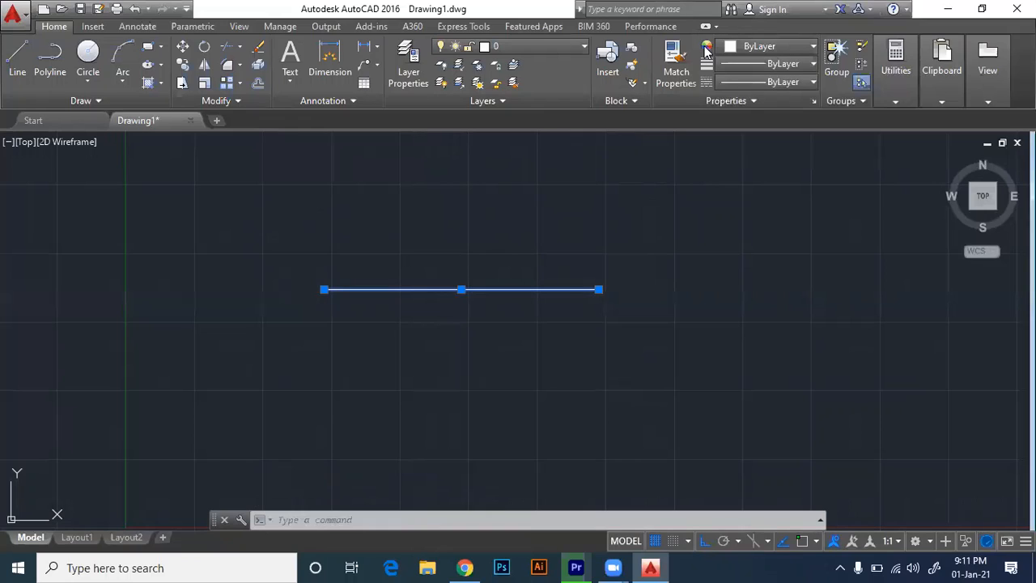
left_click(745, 50)
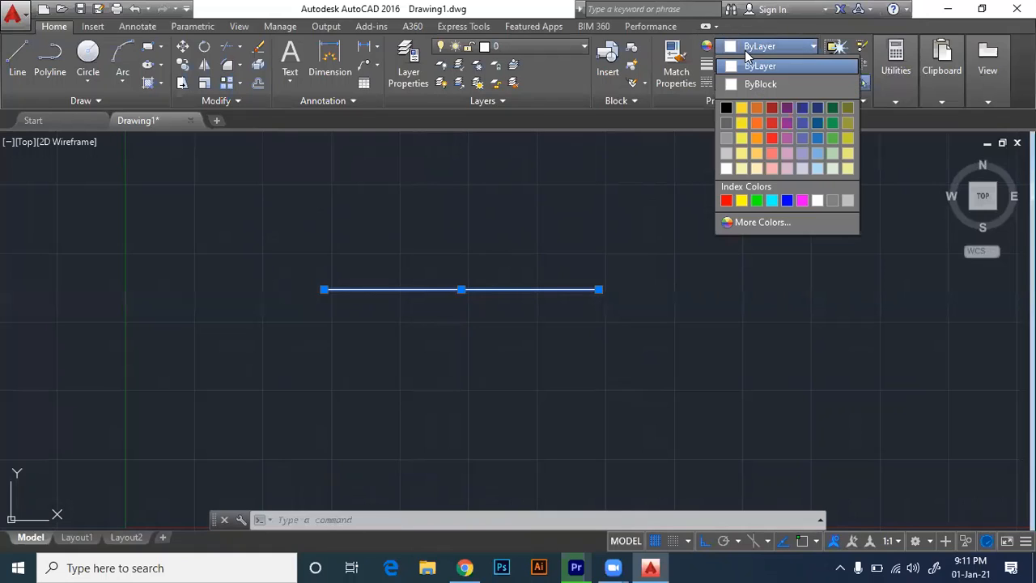
left_click(758, 121)
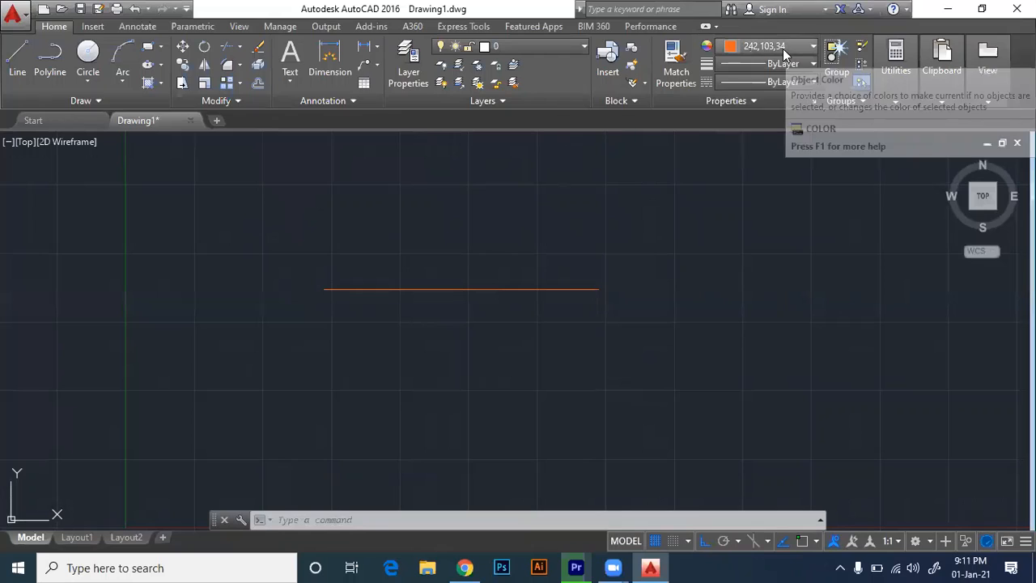
Give the selected line the custom purple true colour 92,12,167 and clear the selection.
left_click(781, 46)
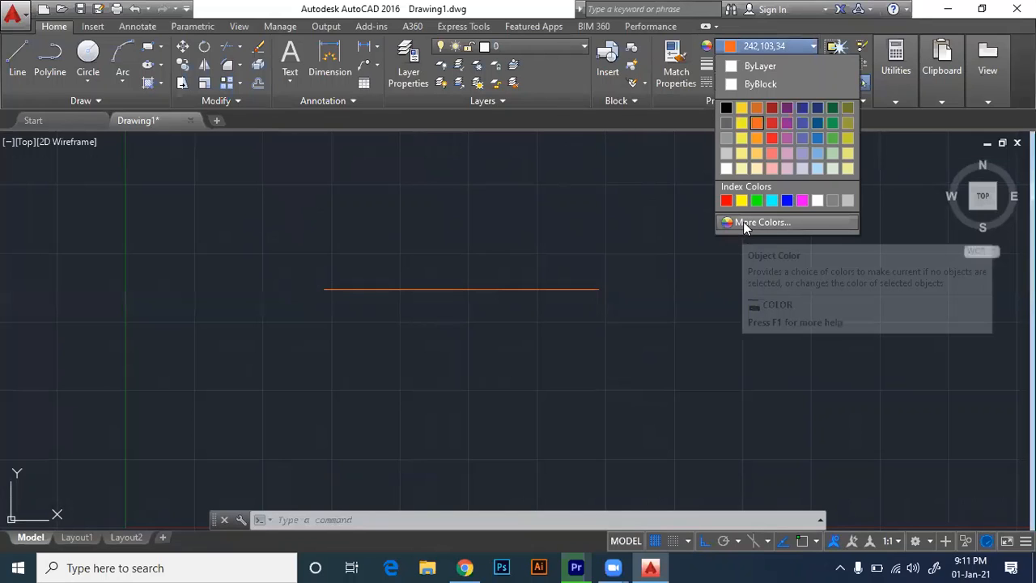
left_click(744, 222)
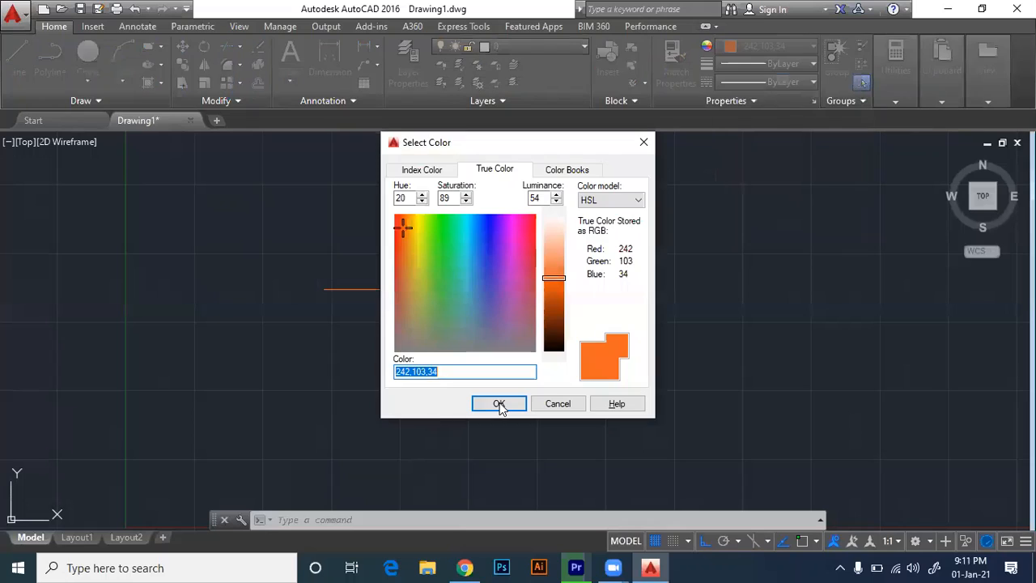
left_click(441, 316)
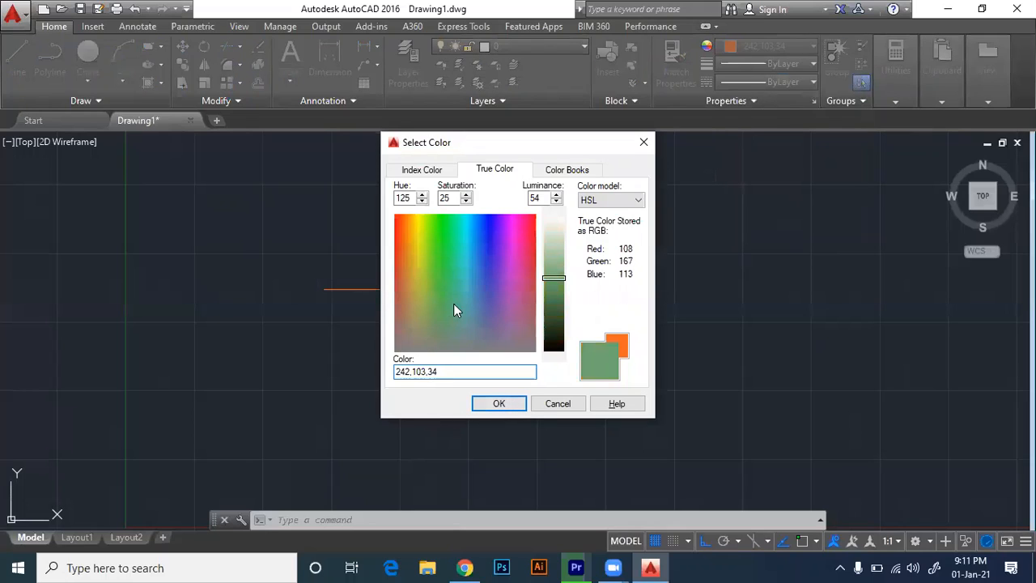
left_click_drag(467, 295, 489, 271)
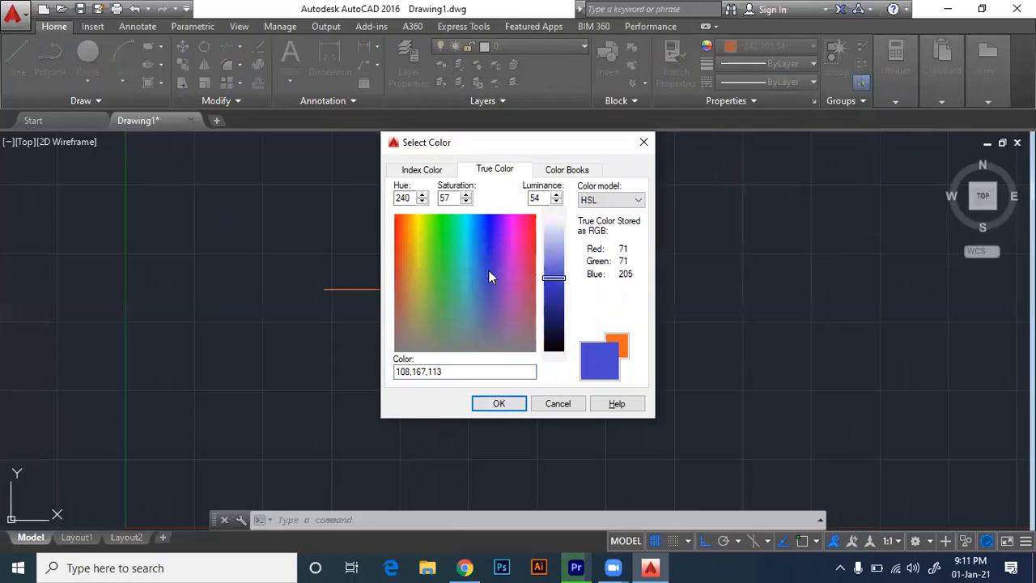
left_click(554, 303)
left_click(500, 230)
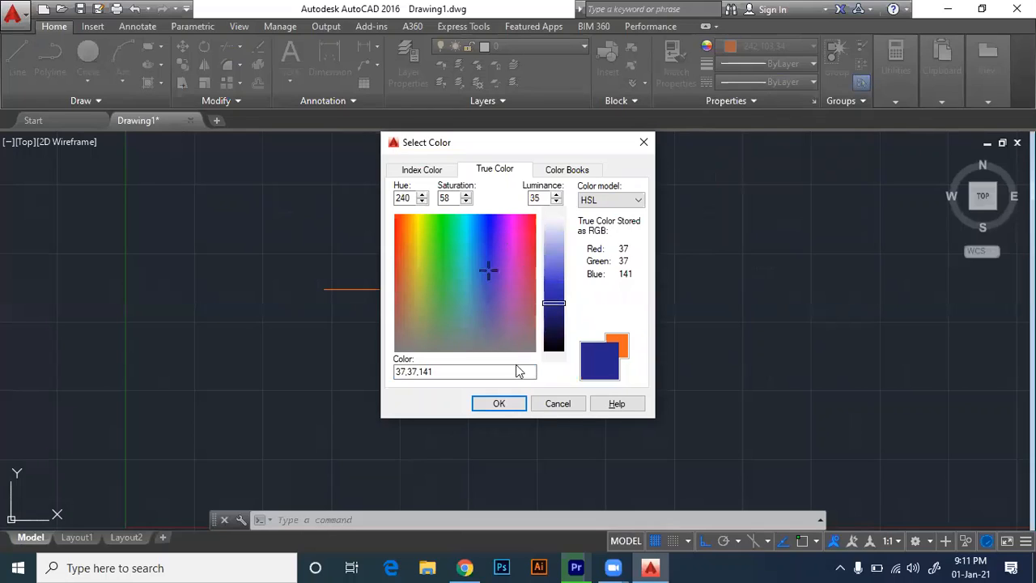
left_click(499, 404)
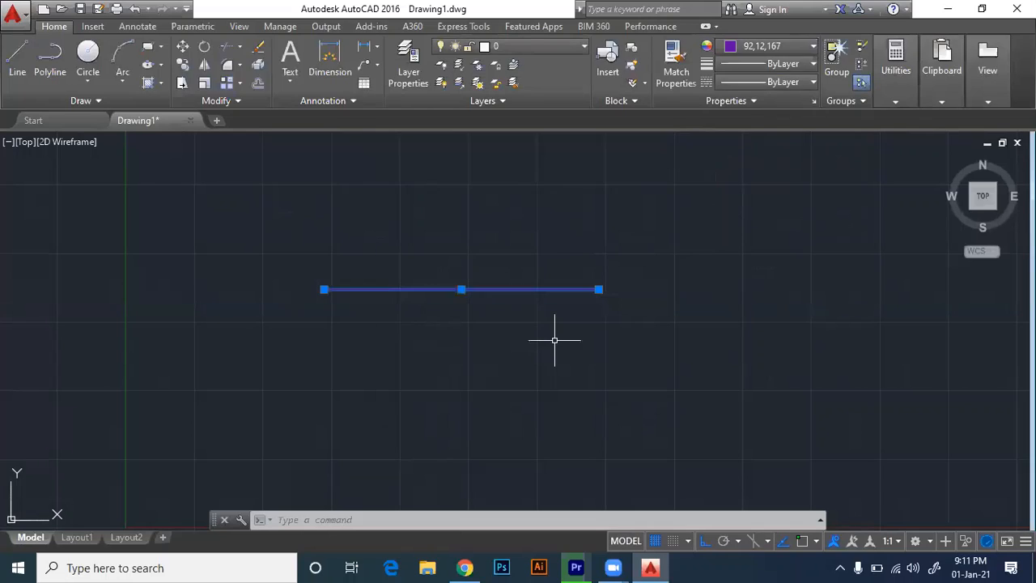
key("Escape")
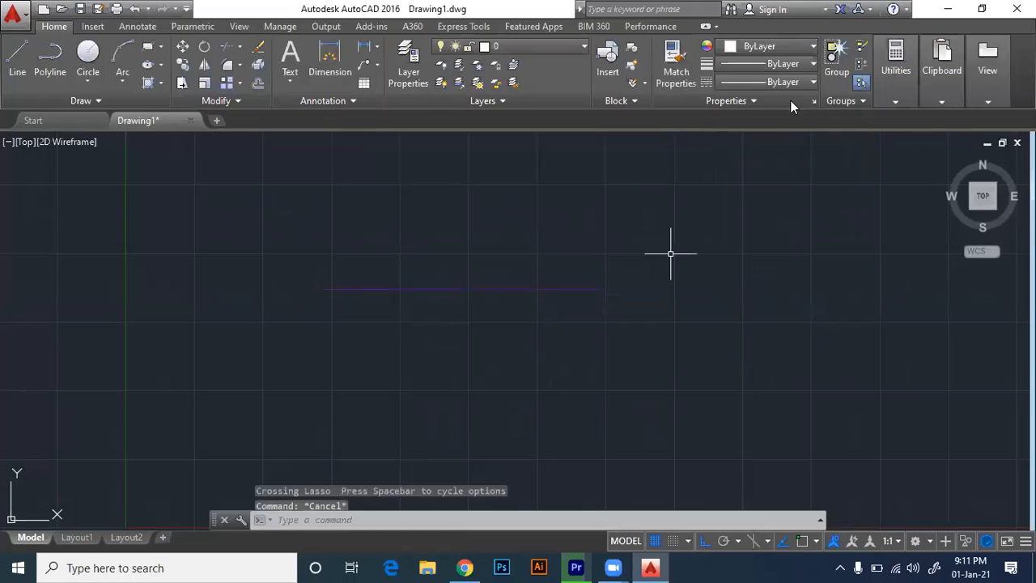
left_click(791, 48)
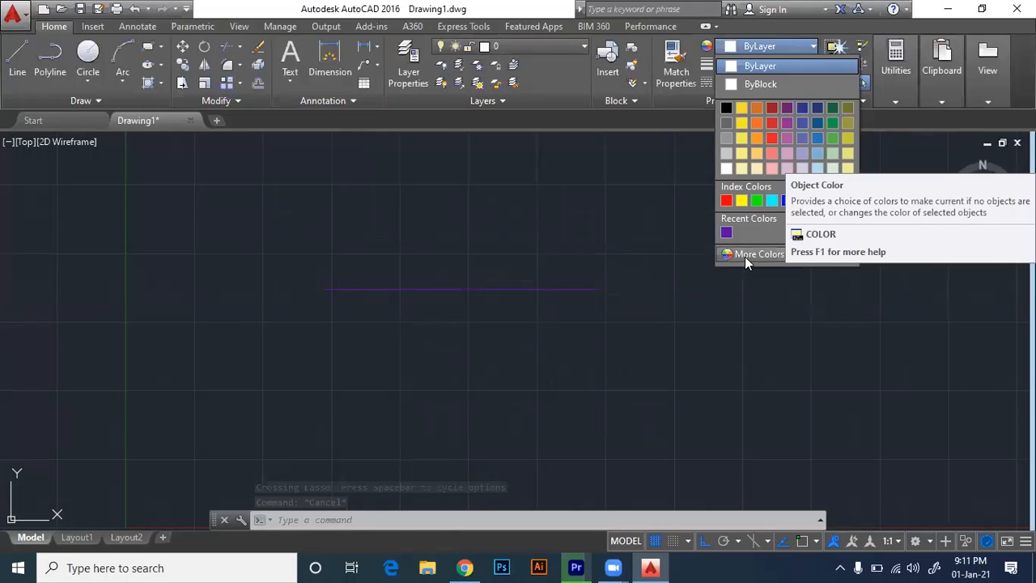
left_click(639, 214)
key("Escape")
key("Escape")
key("Escape")
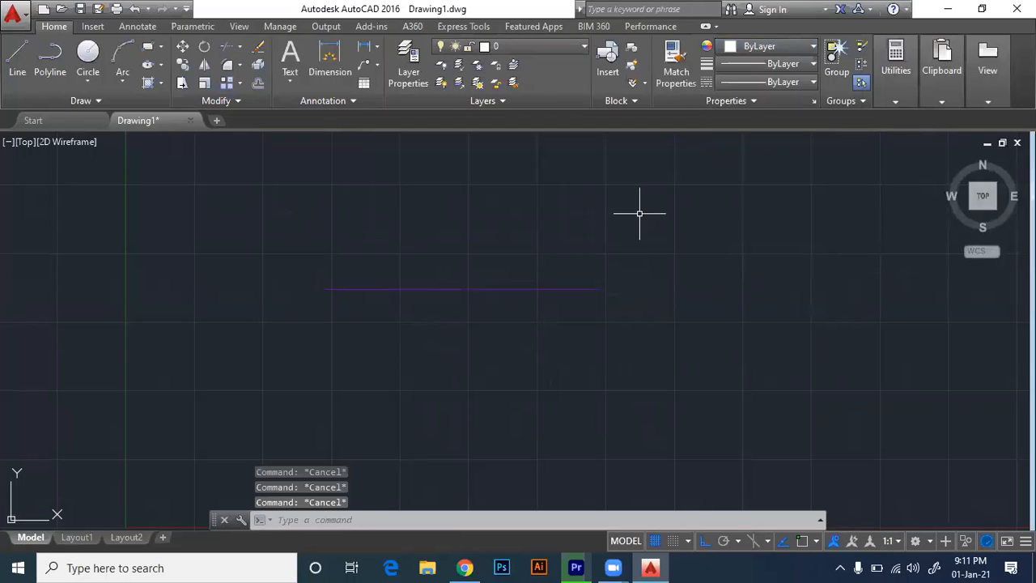
With object snap on, draw a 10" horizontal line above the purple line, aligned with its endpoints, and end the Line command.
type("l")
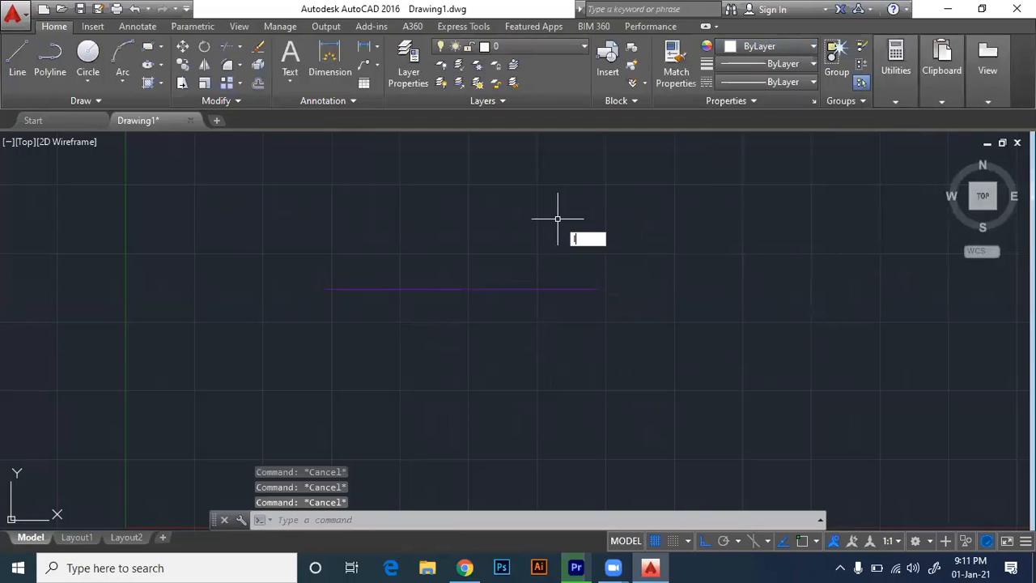
key("Return")
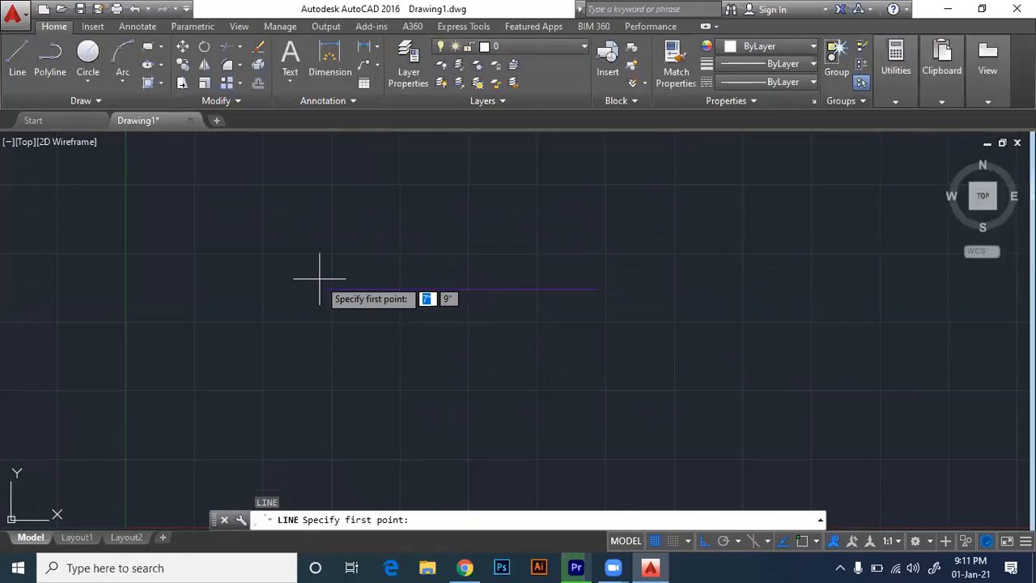
key("F3")
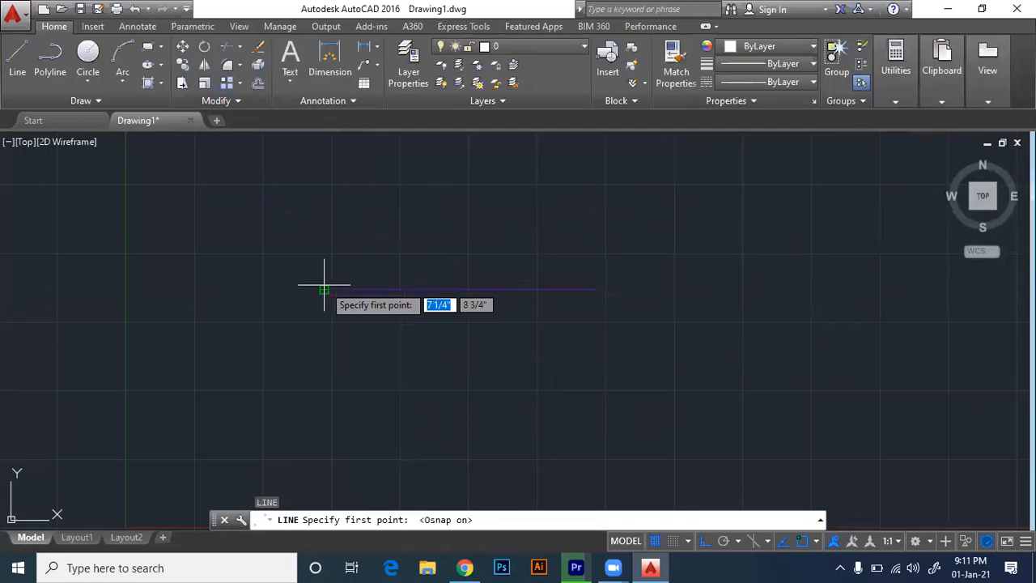
left_click(324, 249)
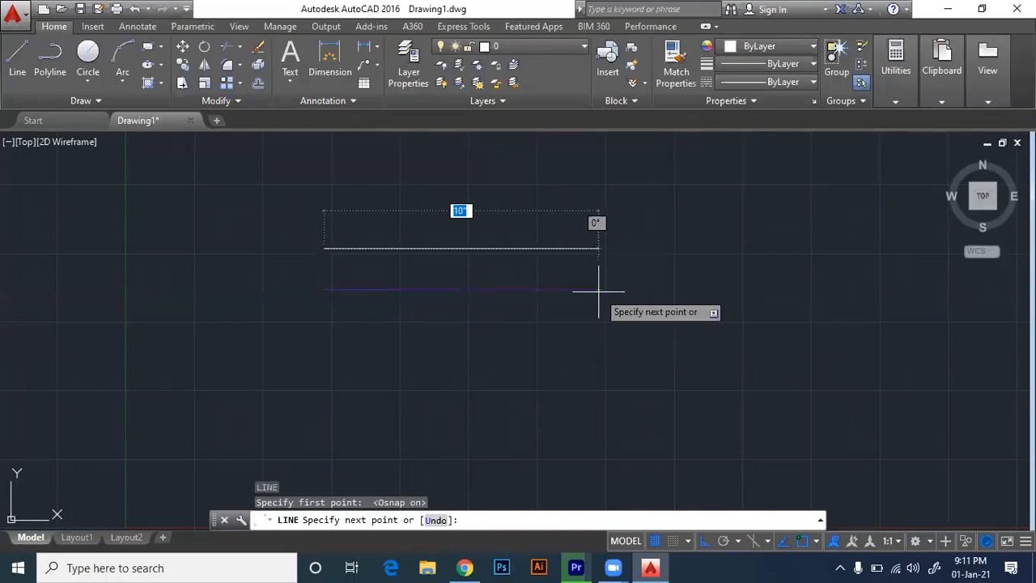
left_click(597, 248)
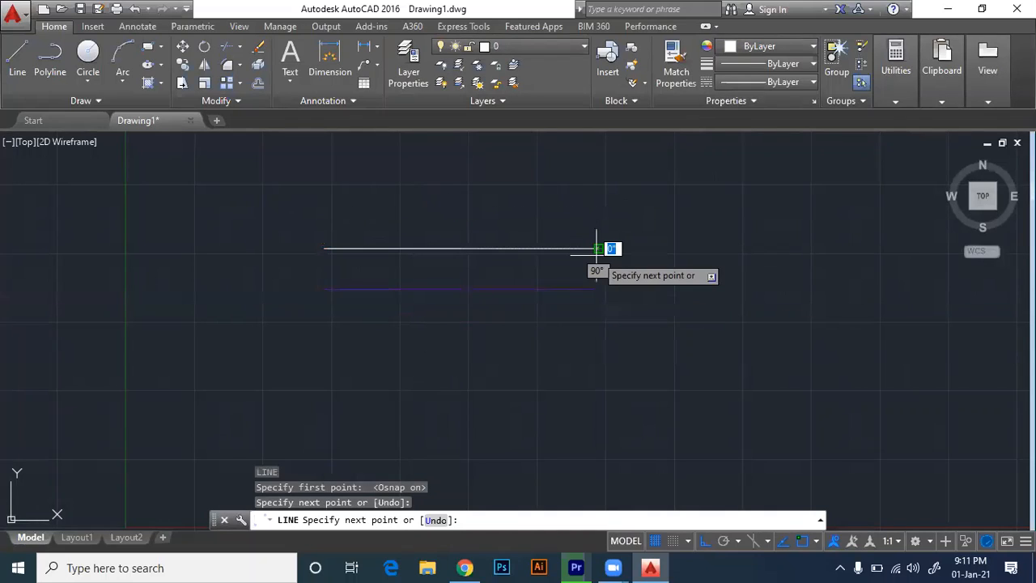
key("Escape")
Copy the new white line straight up a short distance with ortho and end the Copy command.
left_click_drag(566, 228, 521, 276)
type("co")
key("Return")
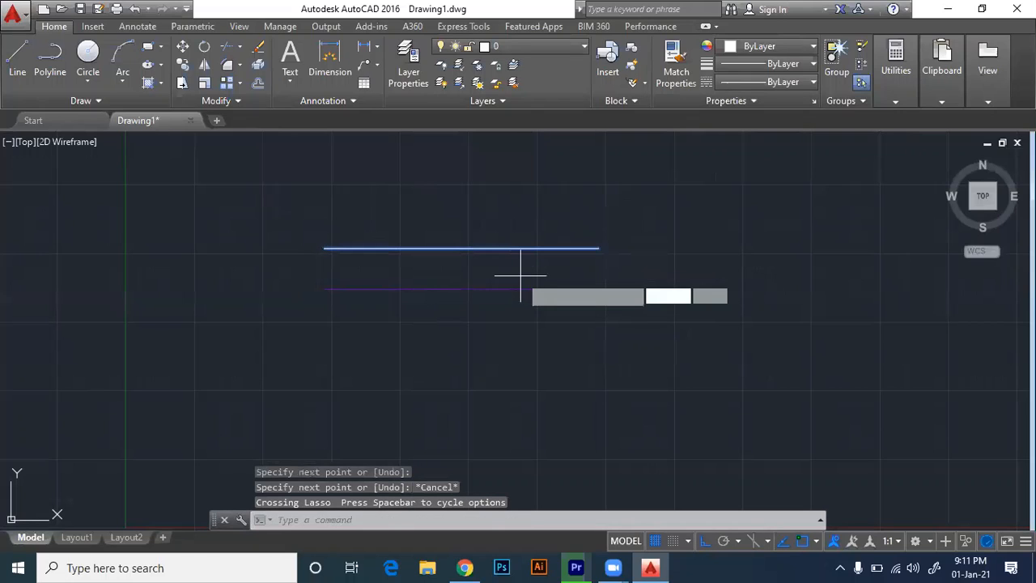
left_click(657, 284)
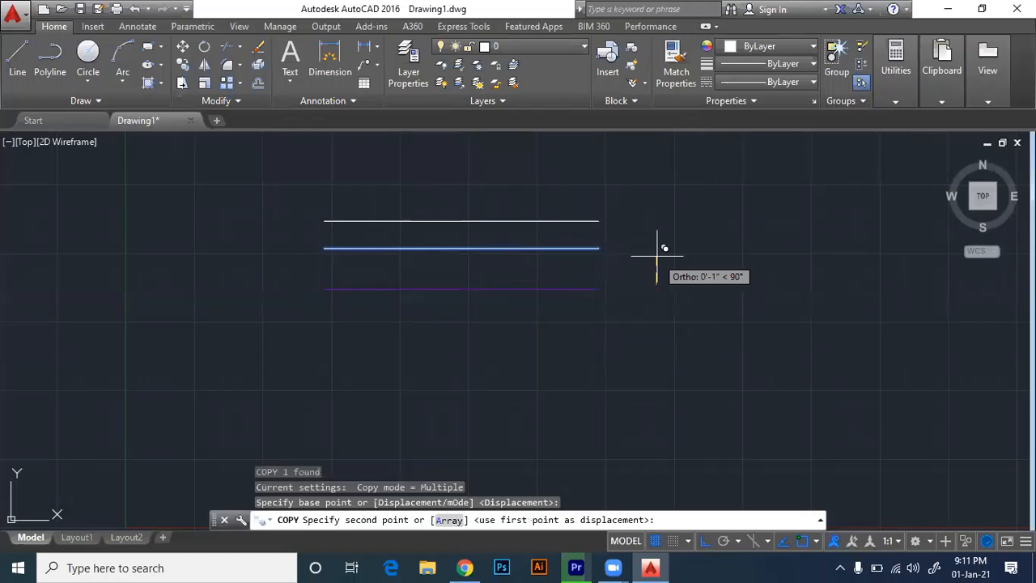
left_click(657, 246)
key("Escape")
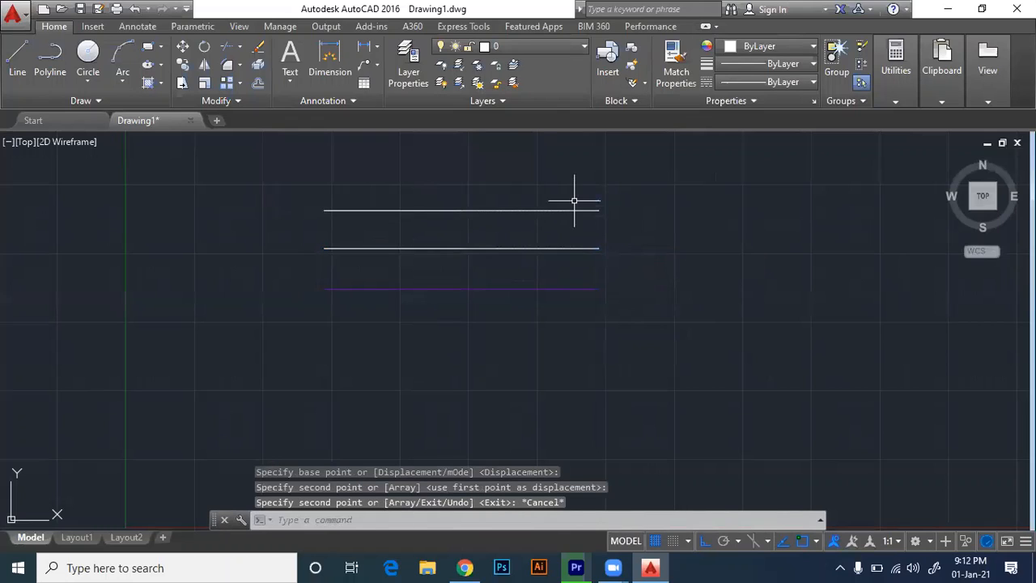
Set the lineweight of the middle line to 0.60 mm and clear the selection.
left_click(529, 248)
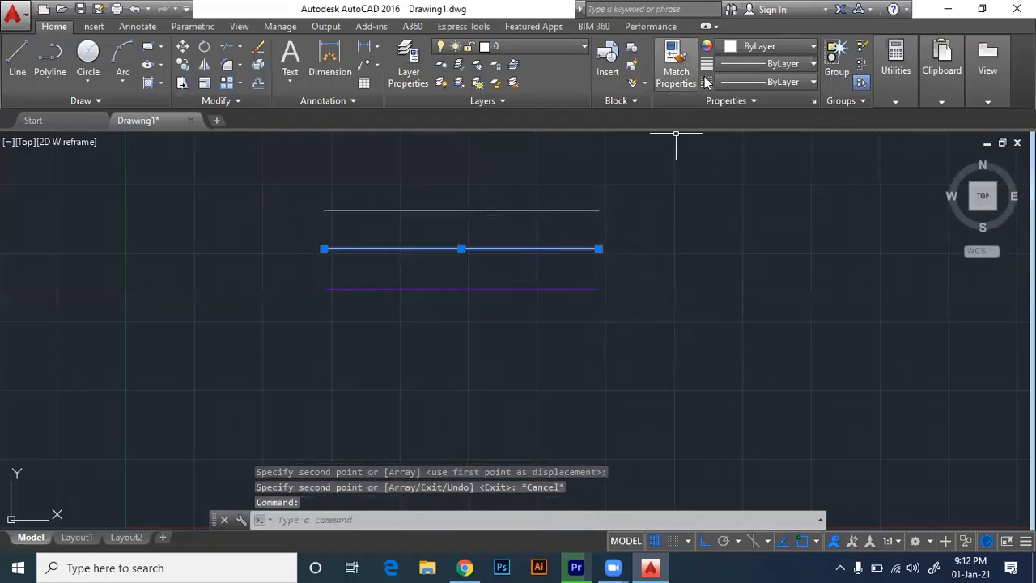
left_click(748, 63)
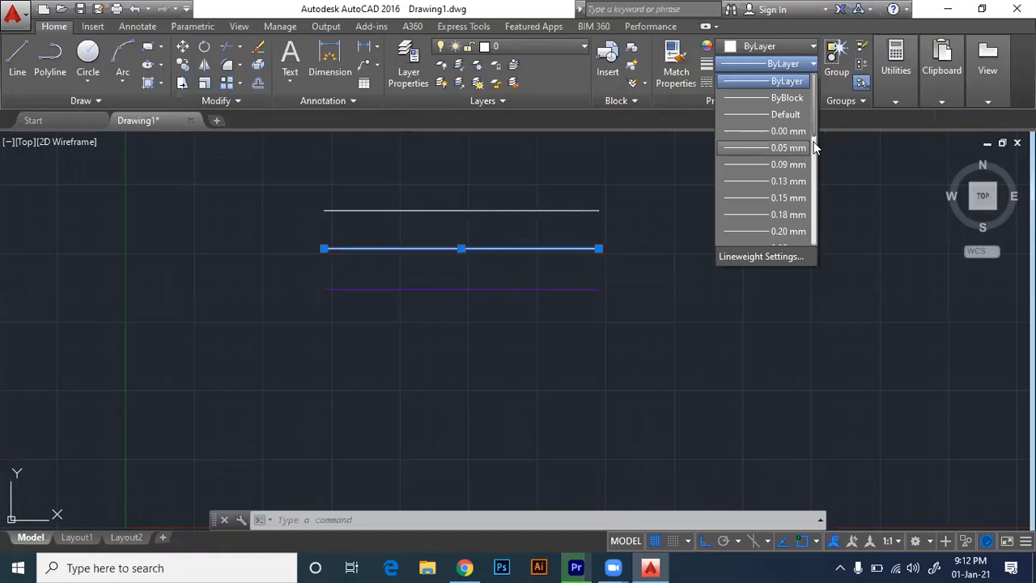
left_click_drag(815, 143, 812, 211)
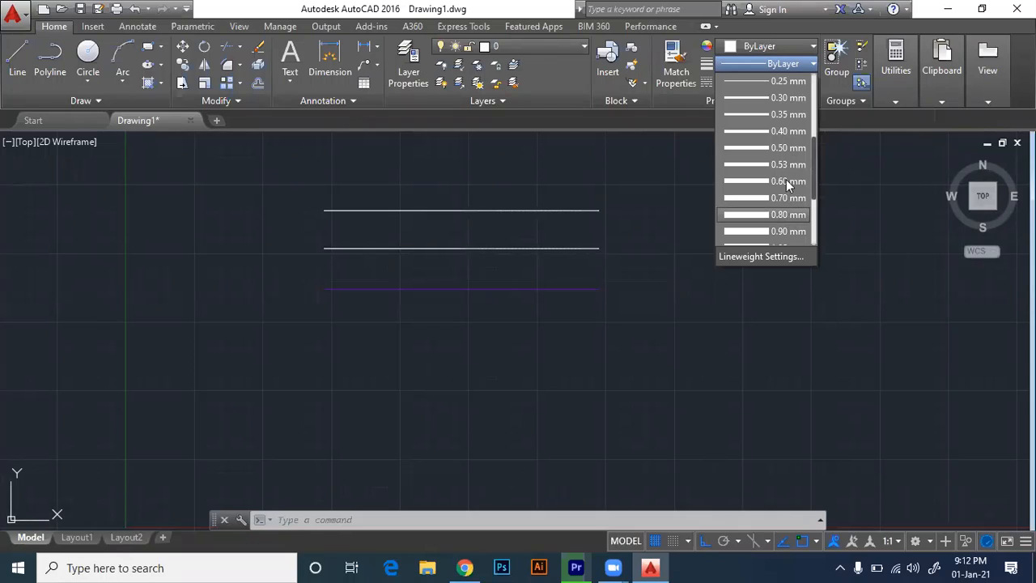
left_click(789, 183)
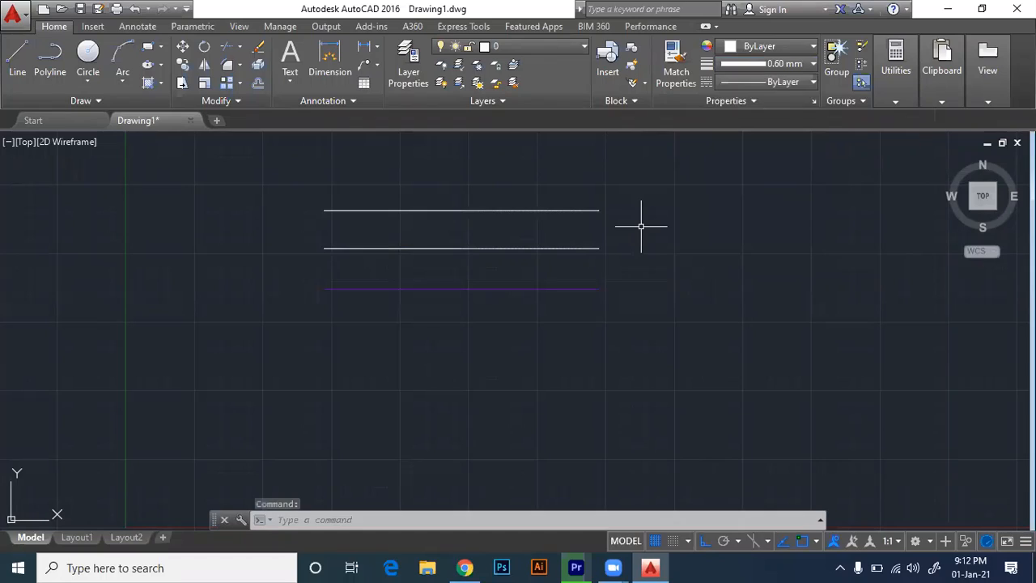
key("Escape")
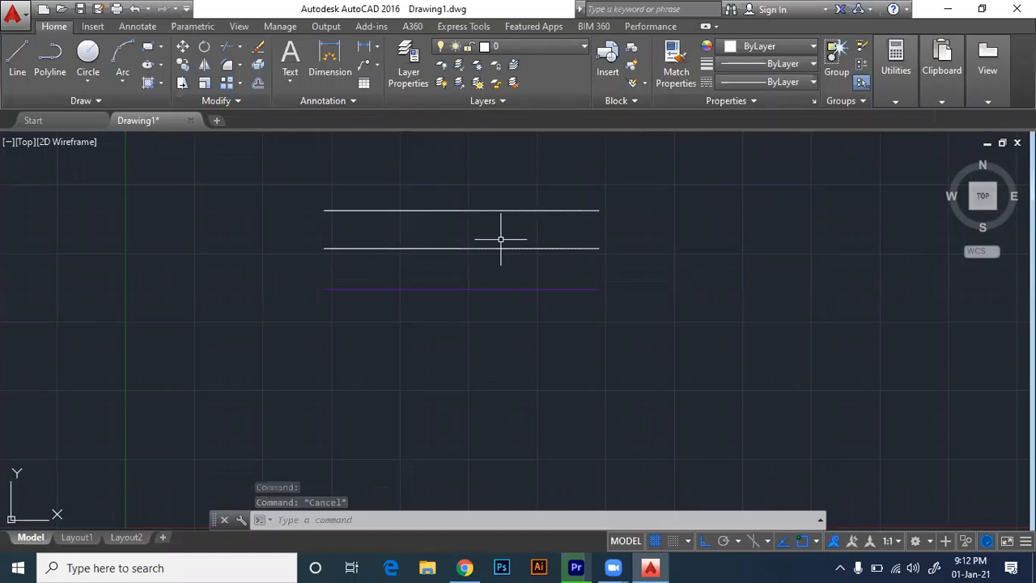
Turn on Display Lineweight in the Lineweight Settings, keeping the default lineweight at 0.25 mm.
type("l")
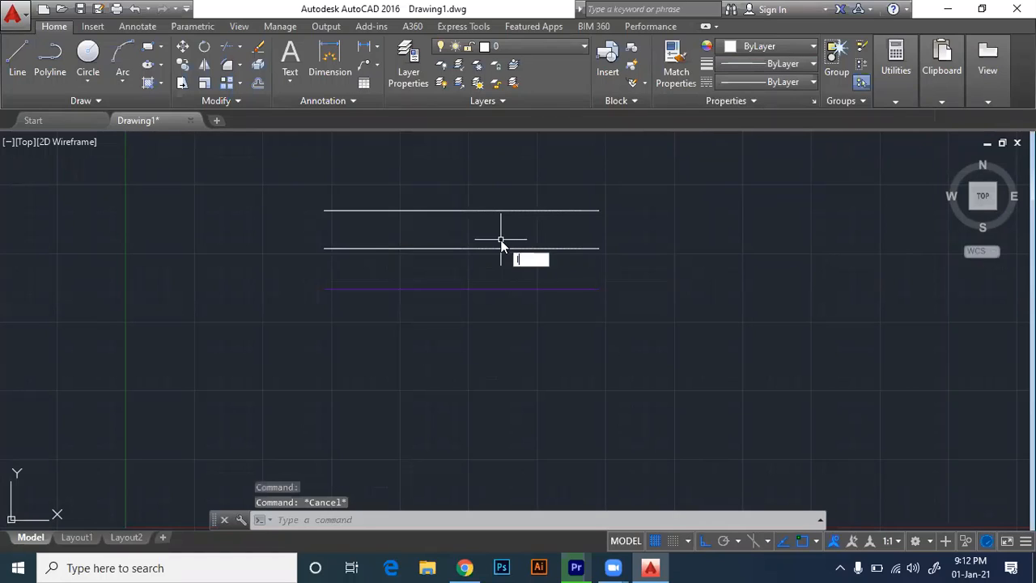
type("i")
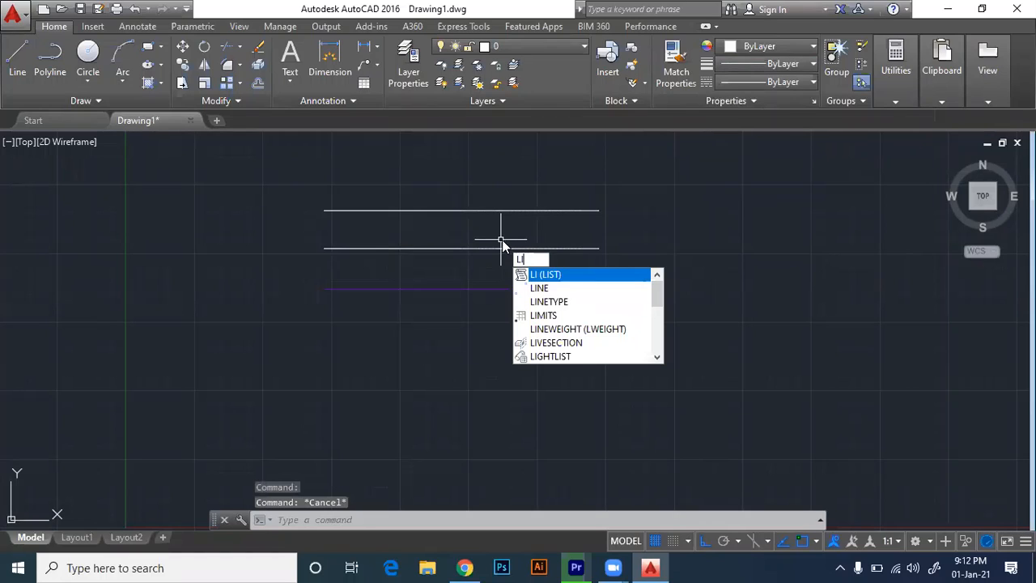
left_click(579, 329)
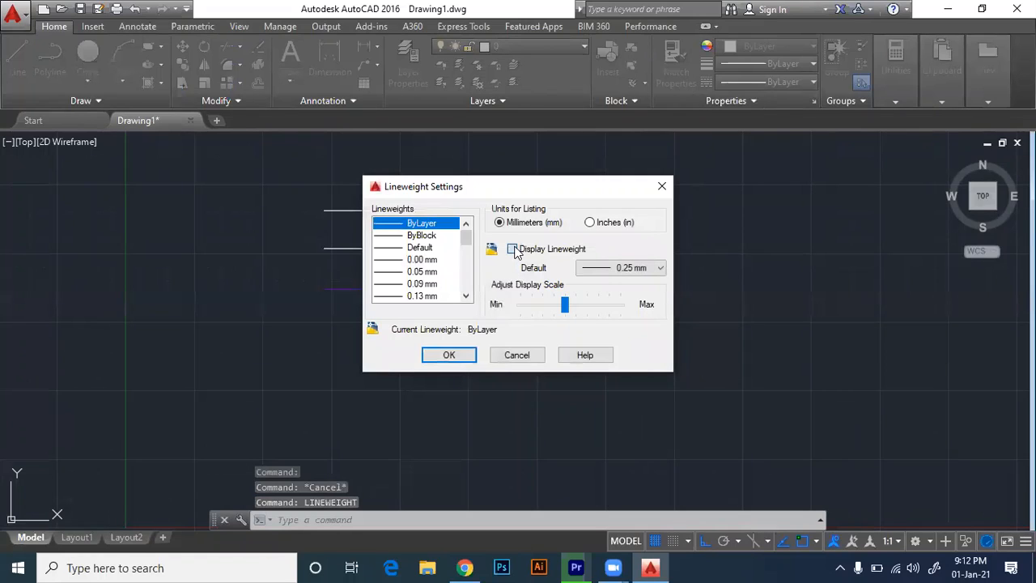
left_click(512, 249)
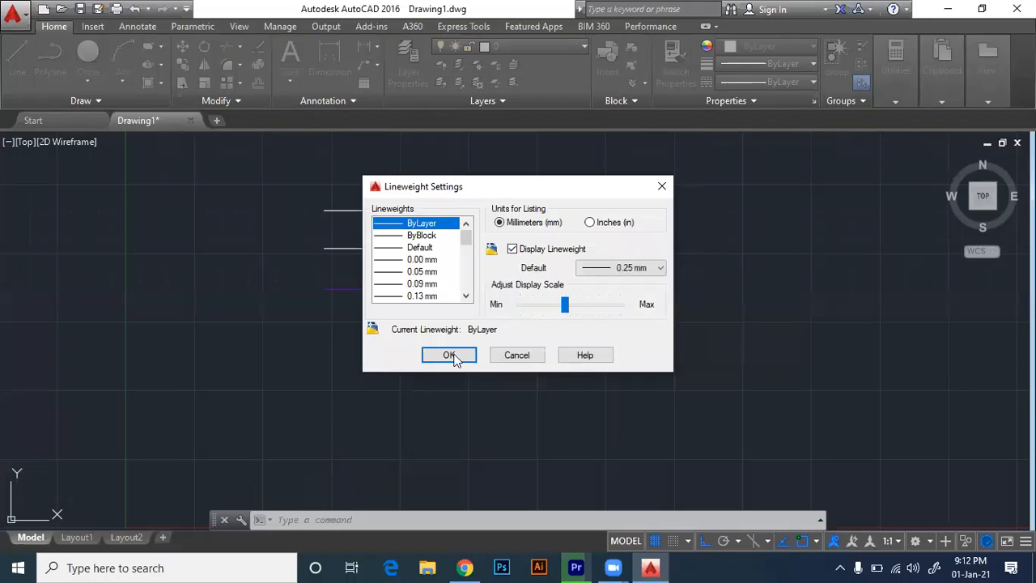
left_click(635, 275)
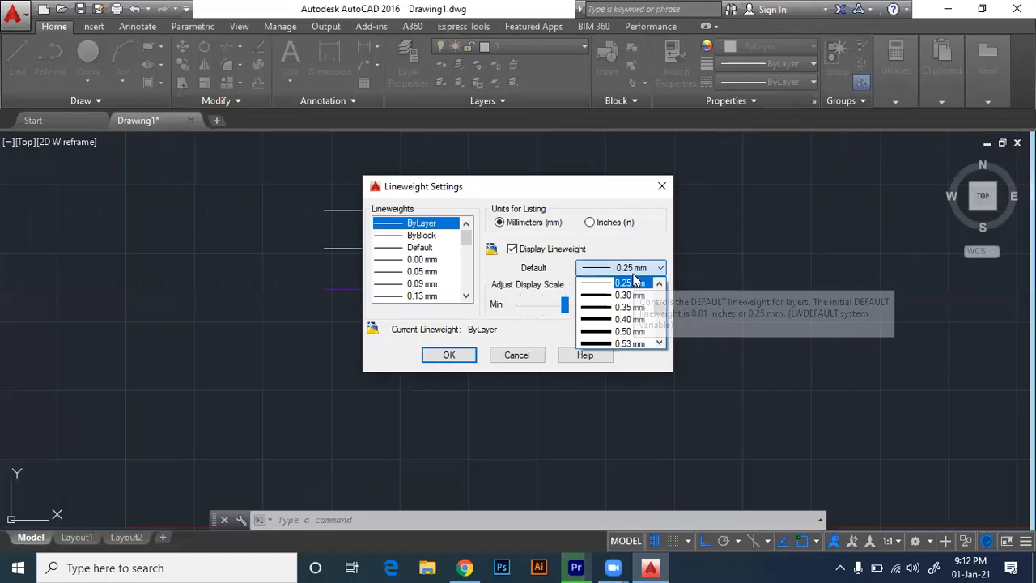
left_click(635, 281)
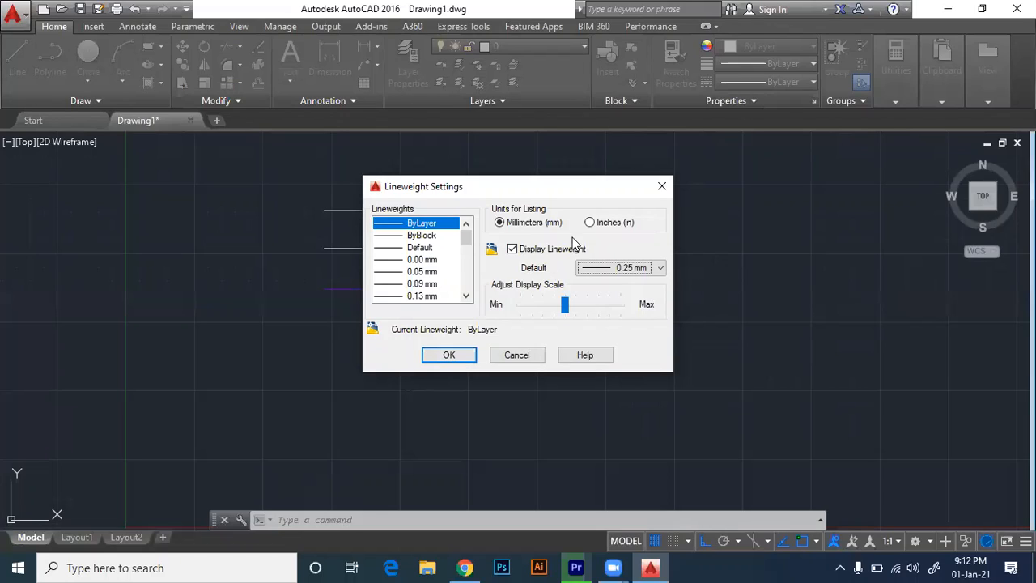
left_click(447, 356)
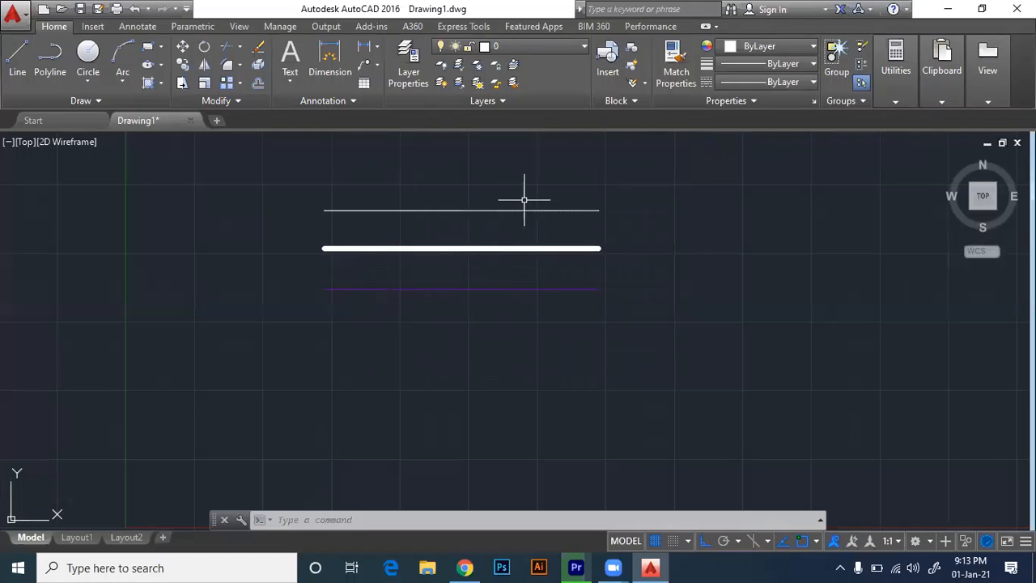
Select the uppermost line and open the Linetype Manager with the filter showing all linetypes.
mouse_move(525, 199)
left_mouse_down()
mouse_move(485, 219)
mouse_move(497, 208)
left_mouse_up()
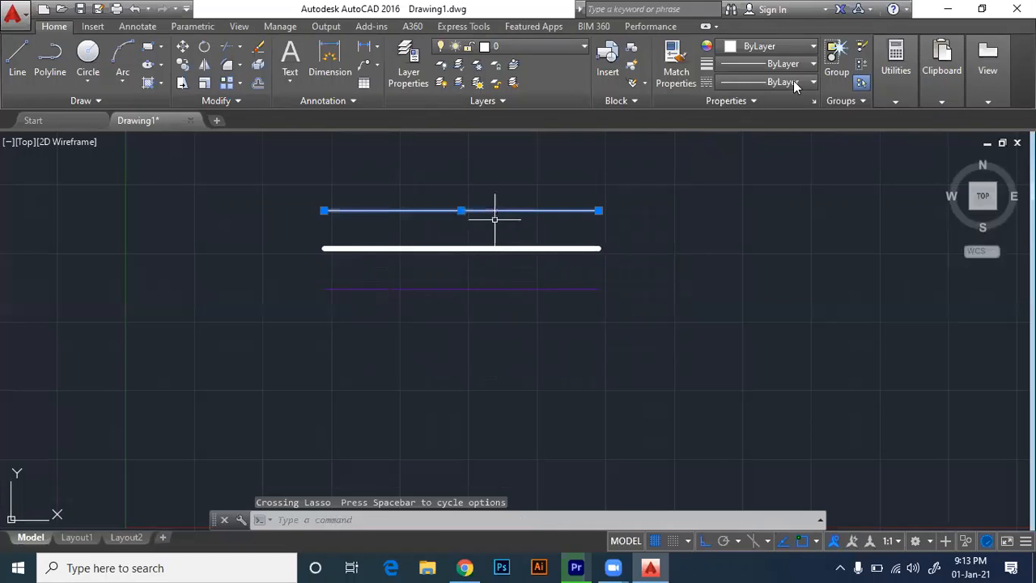
left_click(793, 84)
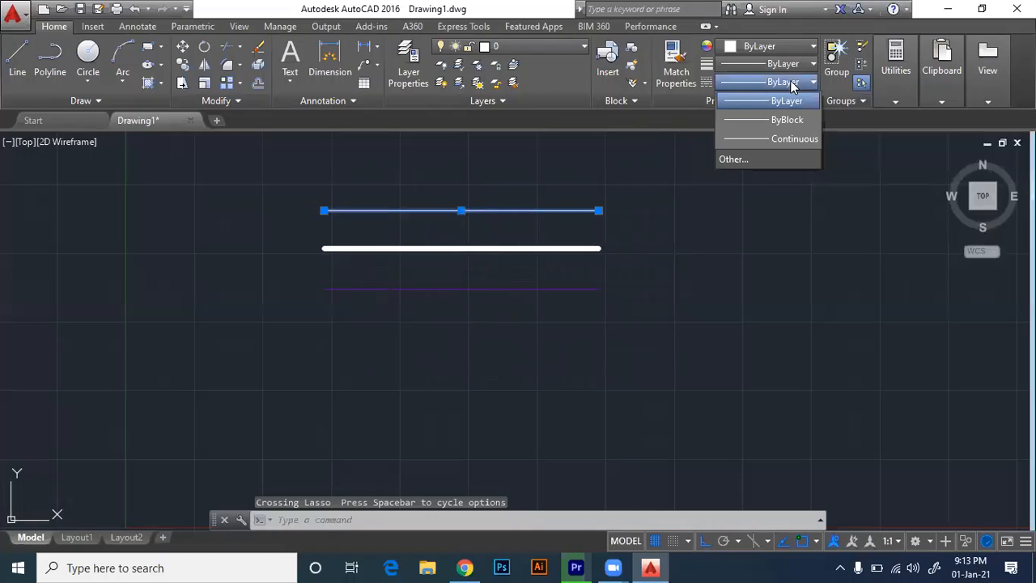
left_click(735, 160)
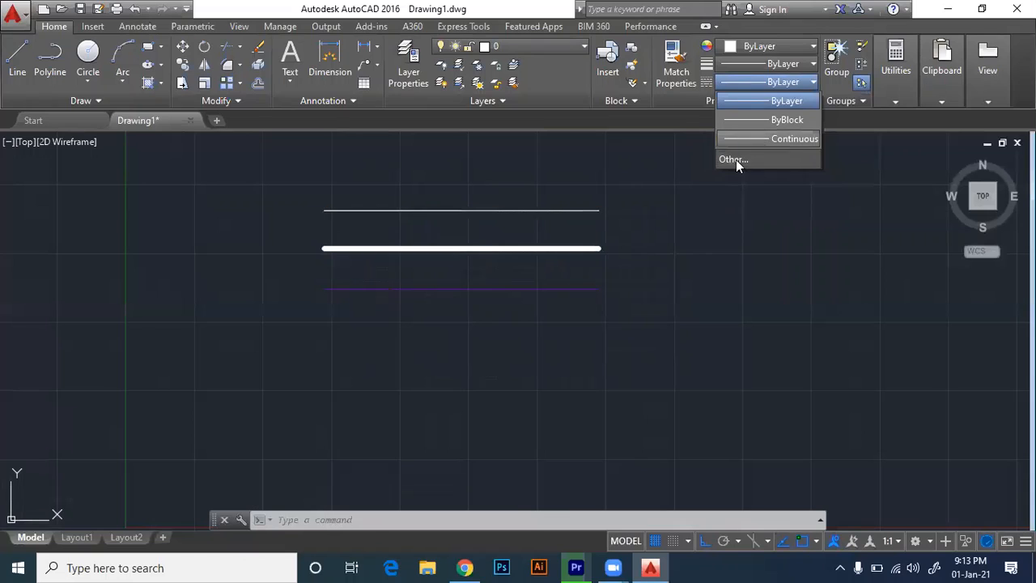
left_click(735, 160)
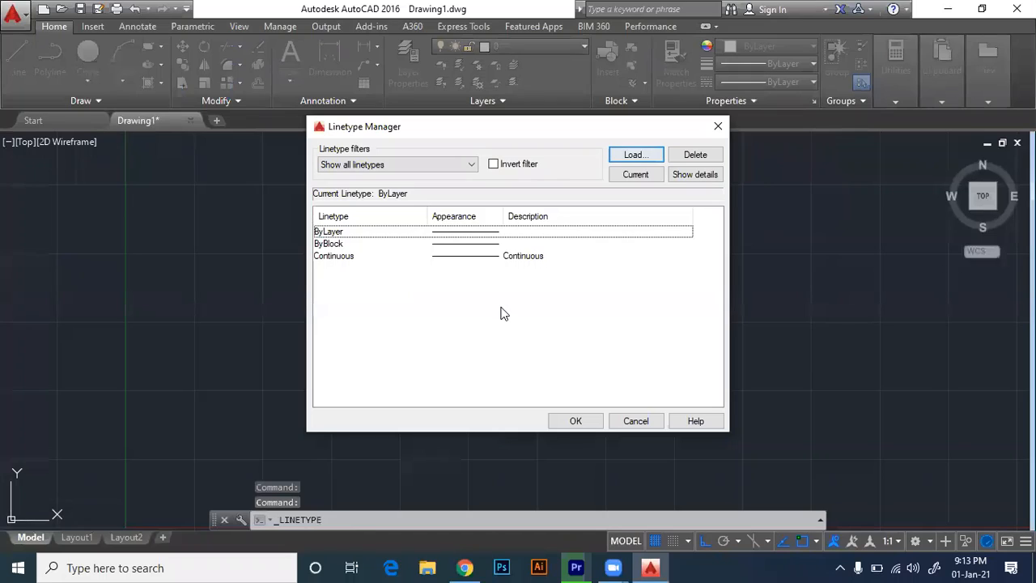
left_click(462, 170)
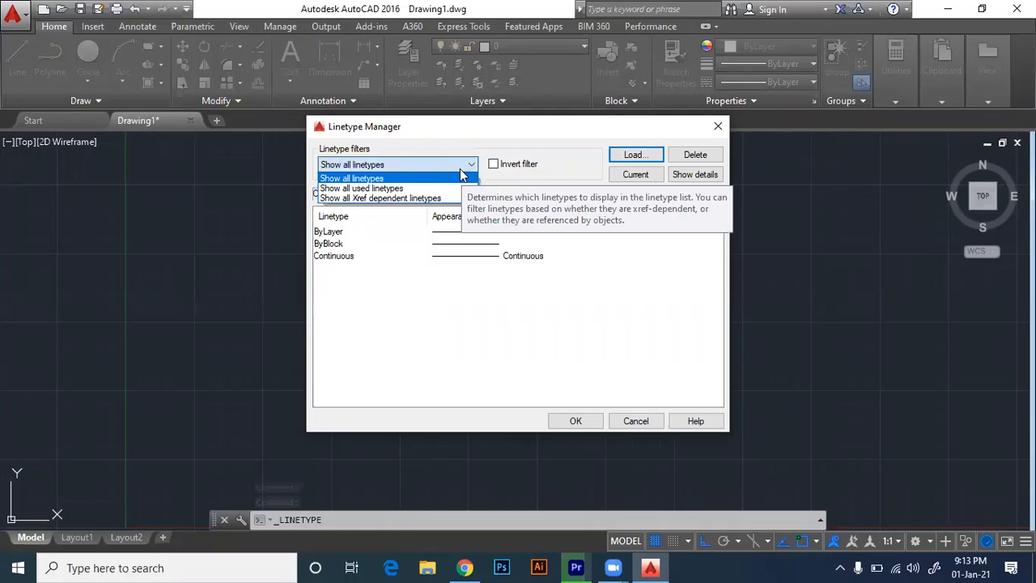
left_click(462, 177)
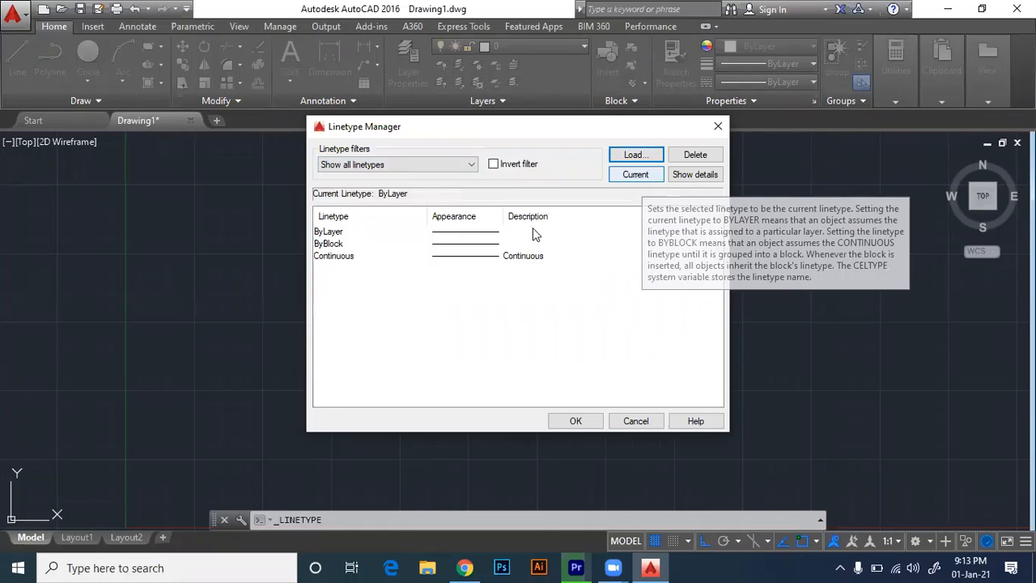
Load the DOT linetype from acad.lin, highlight it in the linetype list and accept the Linetype Manager.
left_click(635, 155)
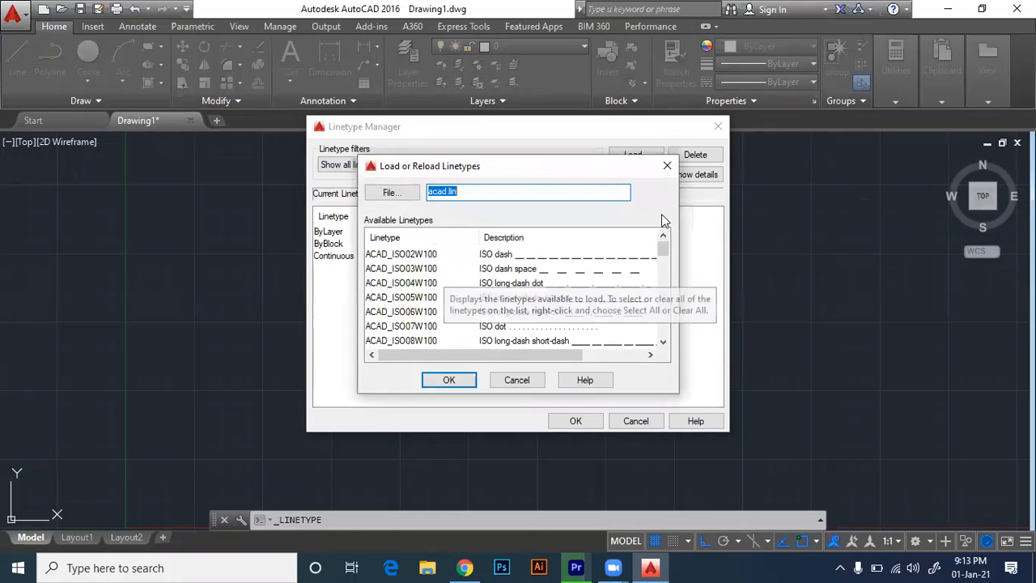
left_click(668, 168)
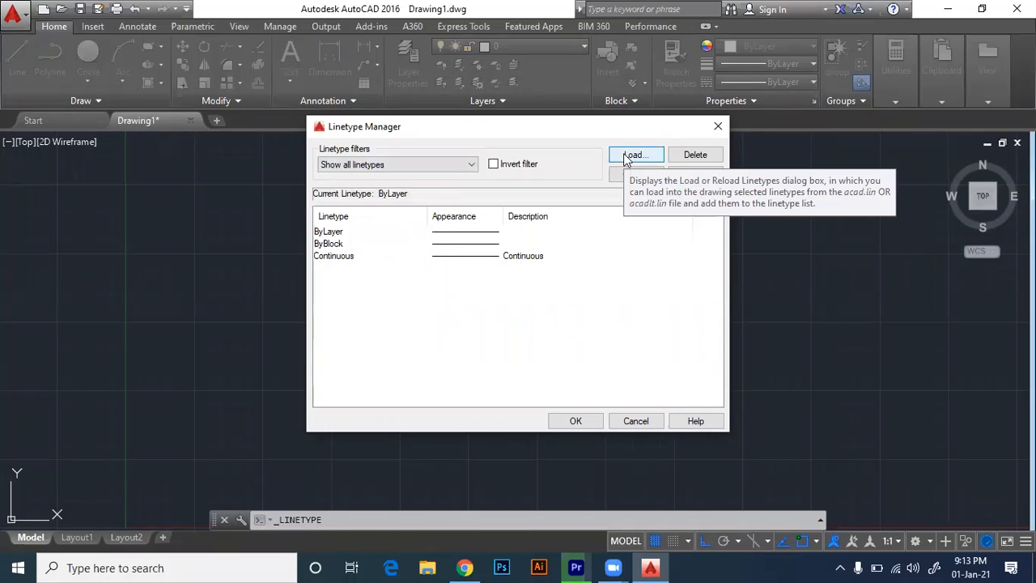
left_click(627, 158)
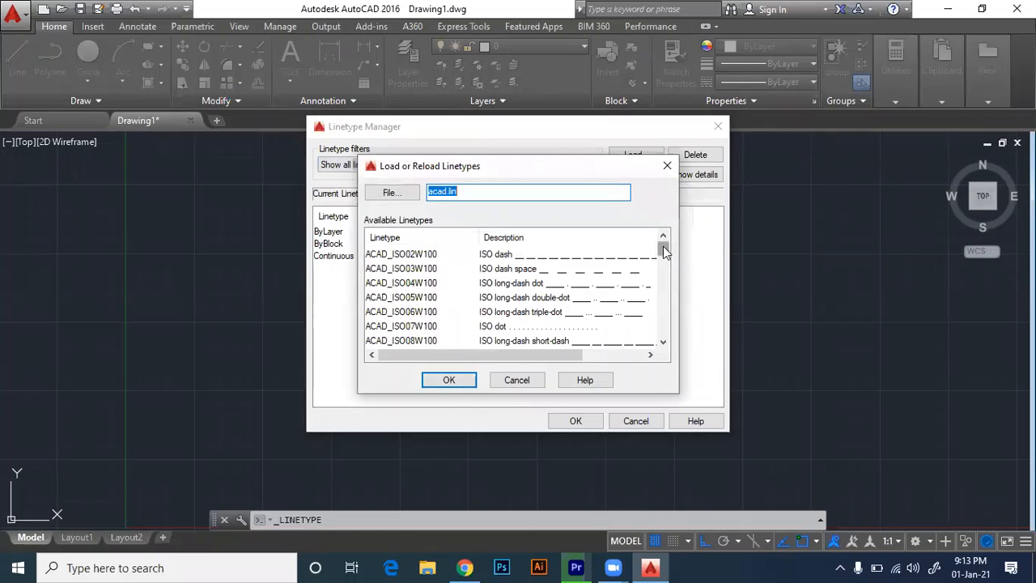
left_click_drag(664, 251, 677, 300)
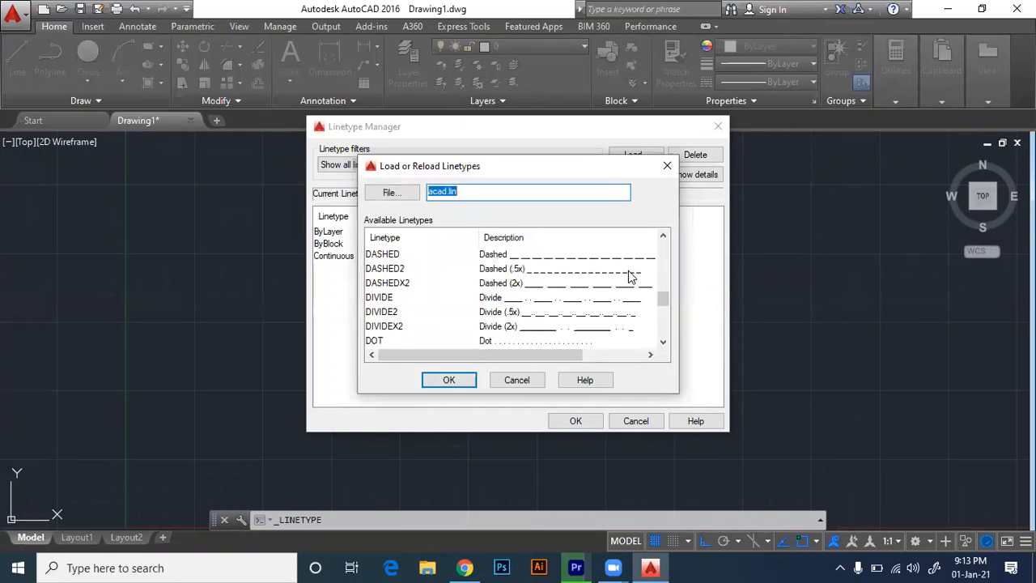
left_click(545, 340)
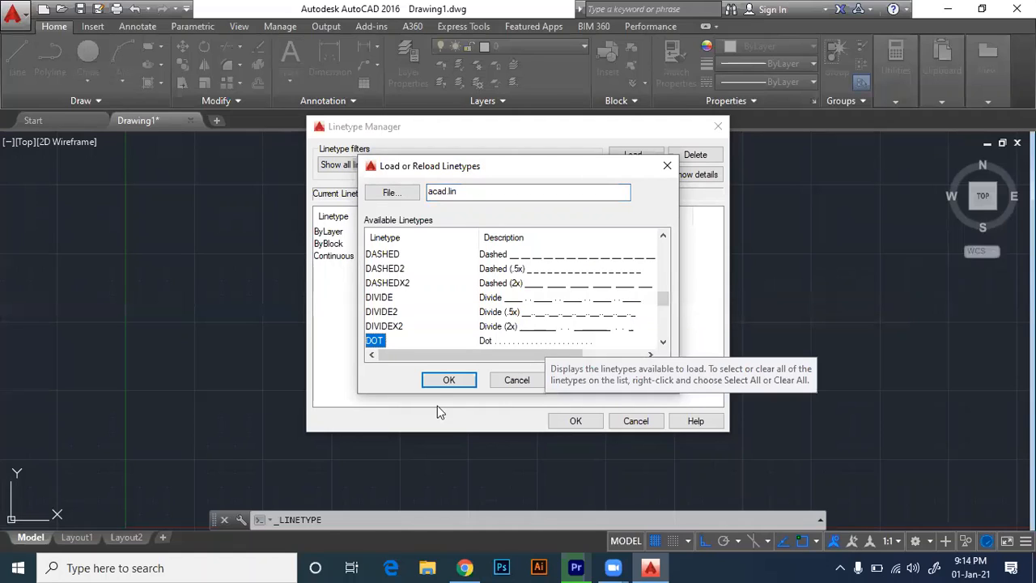
left_click(450, 380)
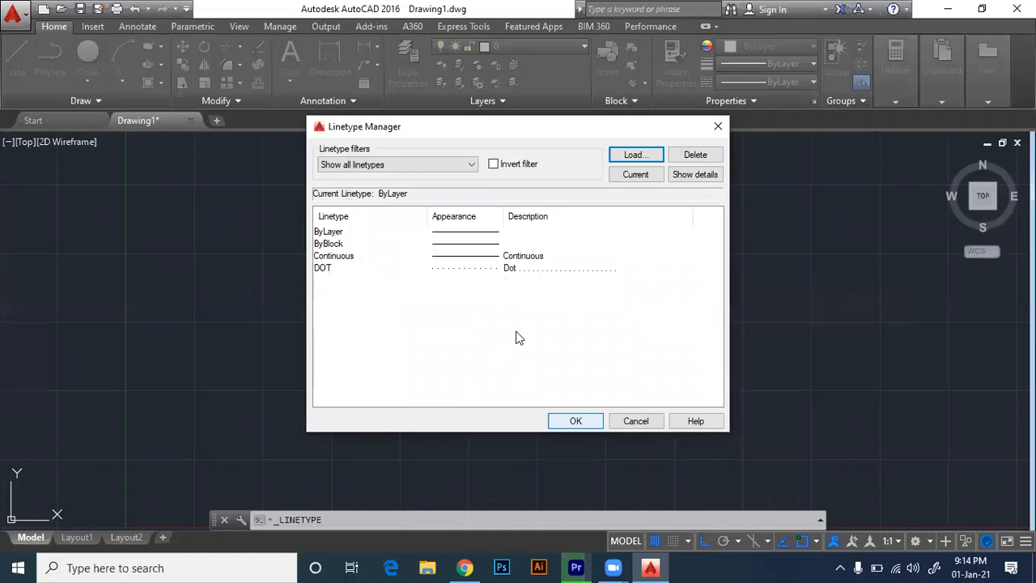
left_click(476, 269)
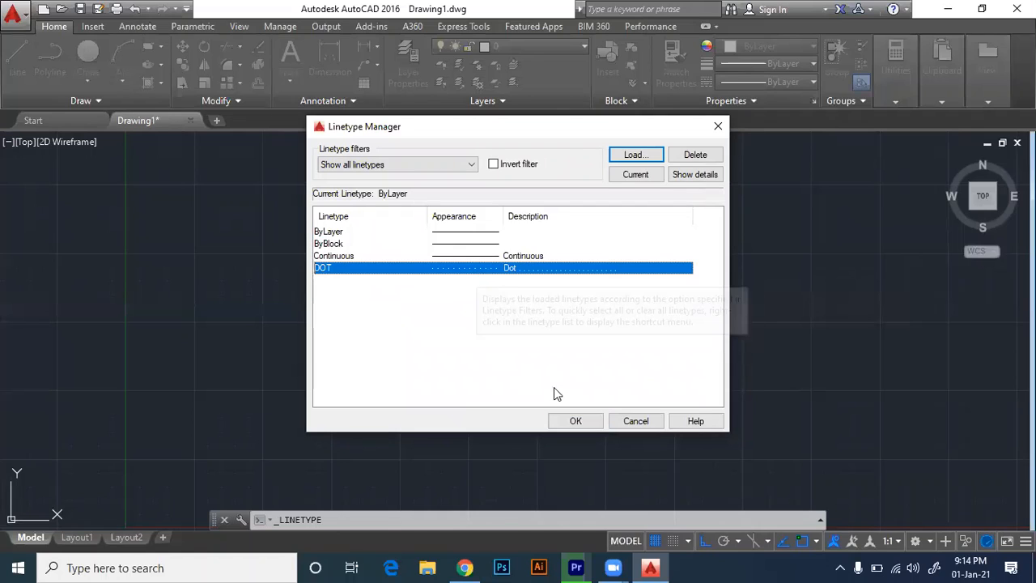
left_click(571, 419)
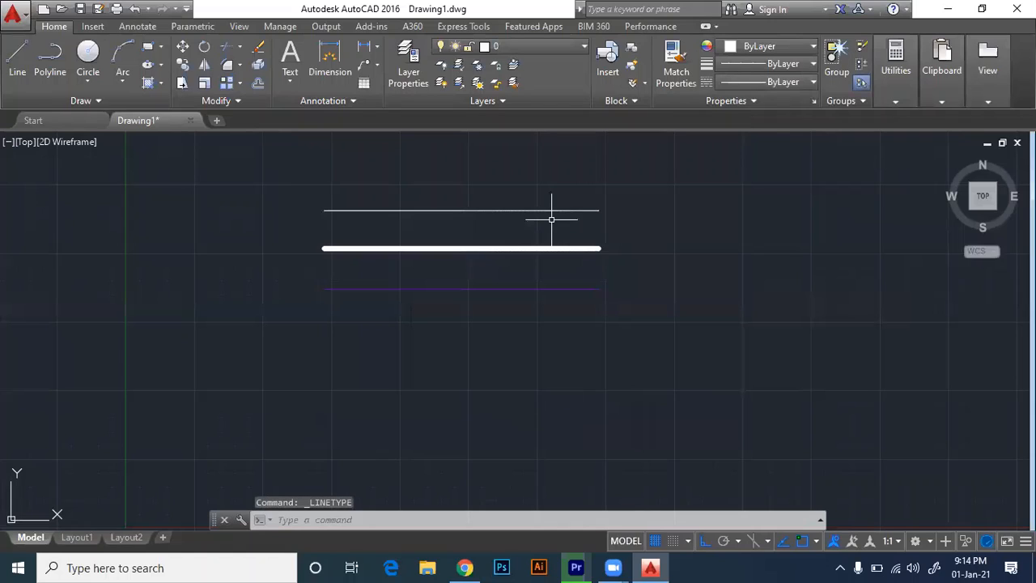
Set the linetype of the uppermost line to DOT and clear the selection.
type("z")
key("Return")
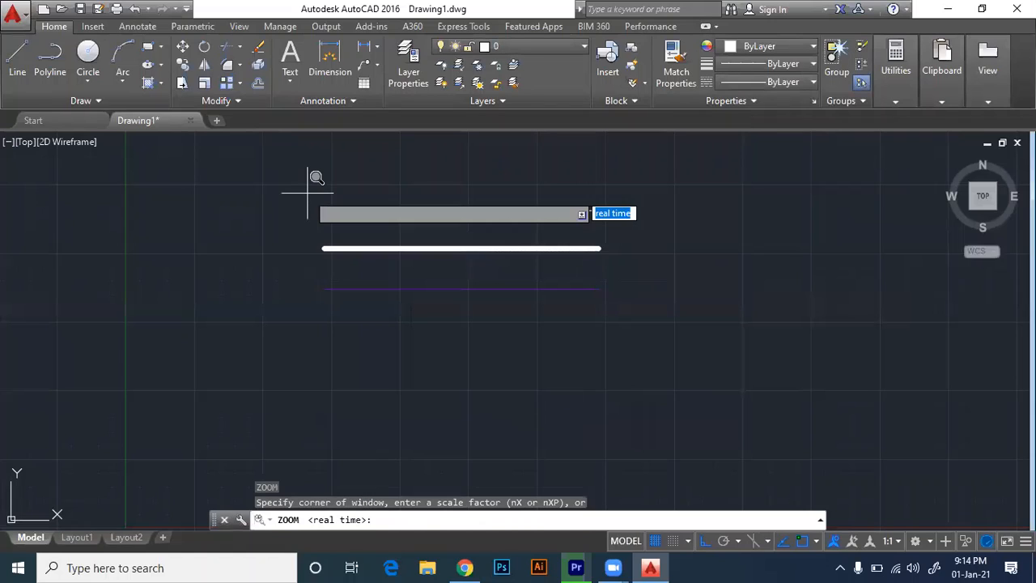
left_click(310, 194)
left_click(392, 207)
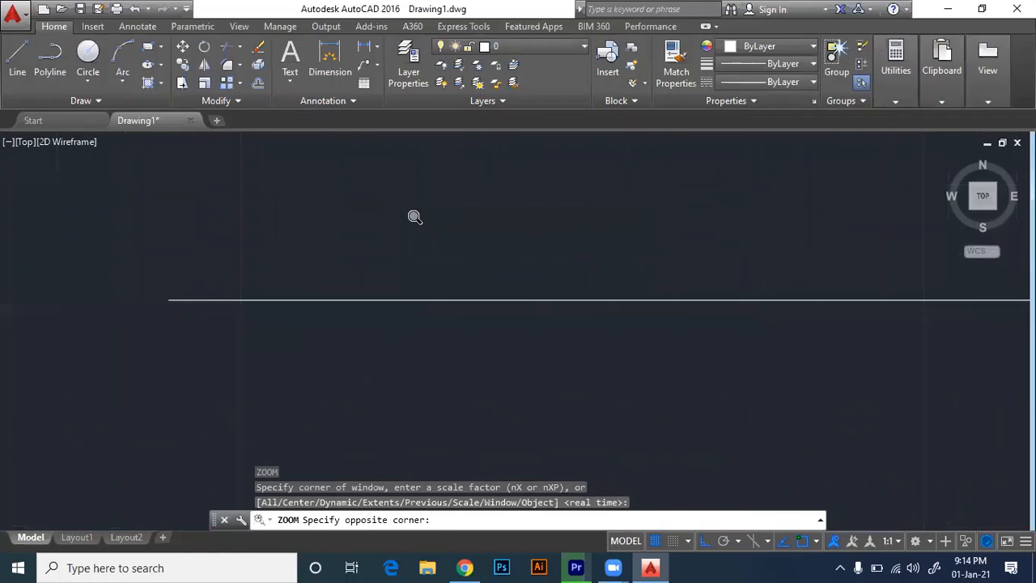
left_click(318, 302)
left_click(315, 337)
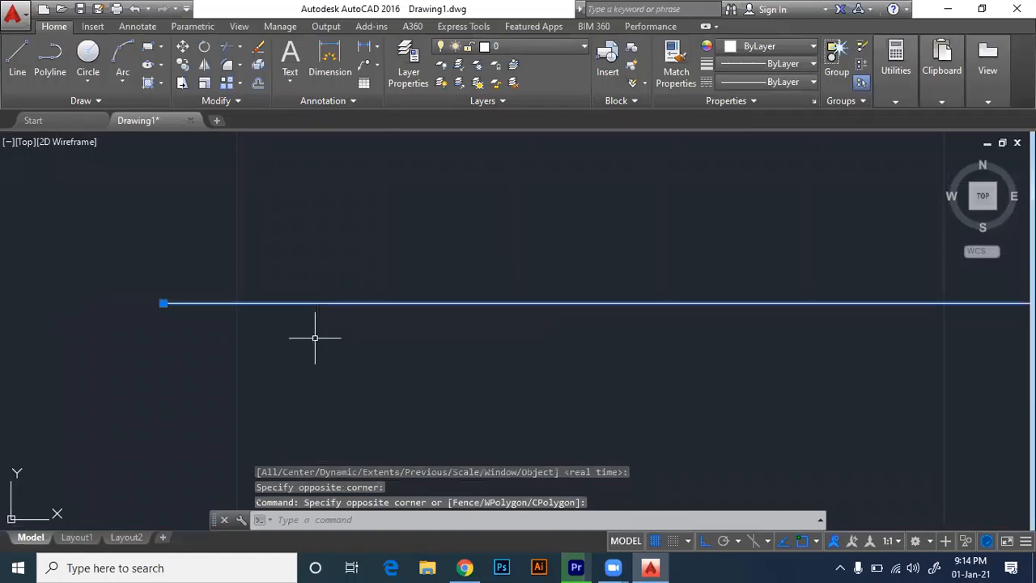
left_click(801, 83)
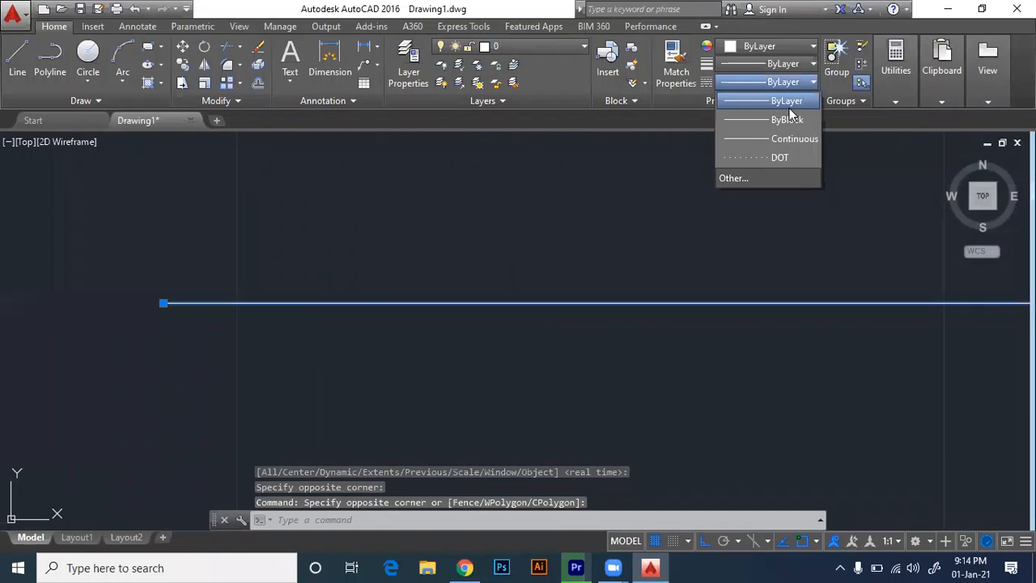
left_click(765, 158)
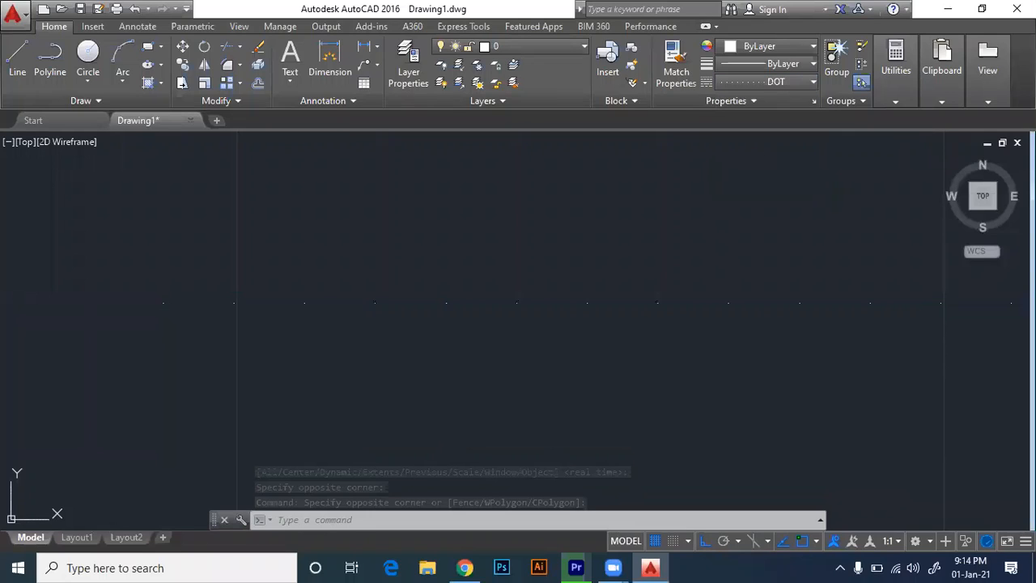
left_click(326, 285)
key("Escape")
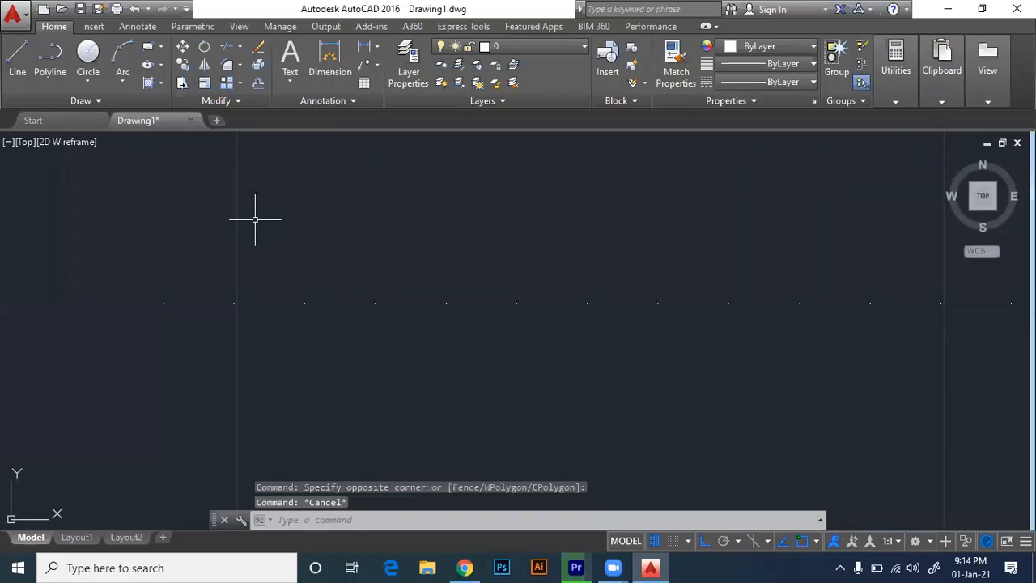
Zoom to the whole drawing and pan until all three lines are fully in view to examine their differing styles.
type("z")
key("Return")
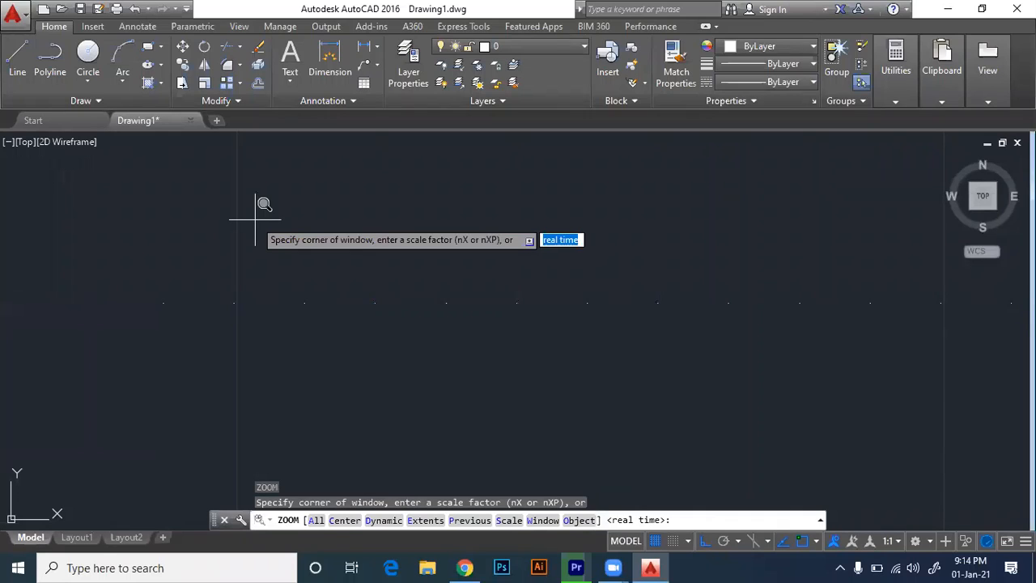
type("a")
key("Return")
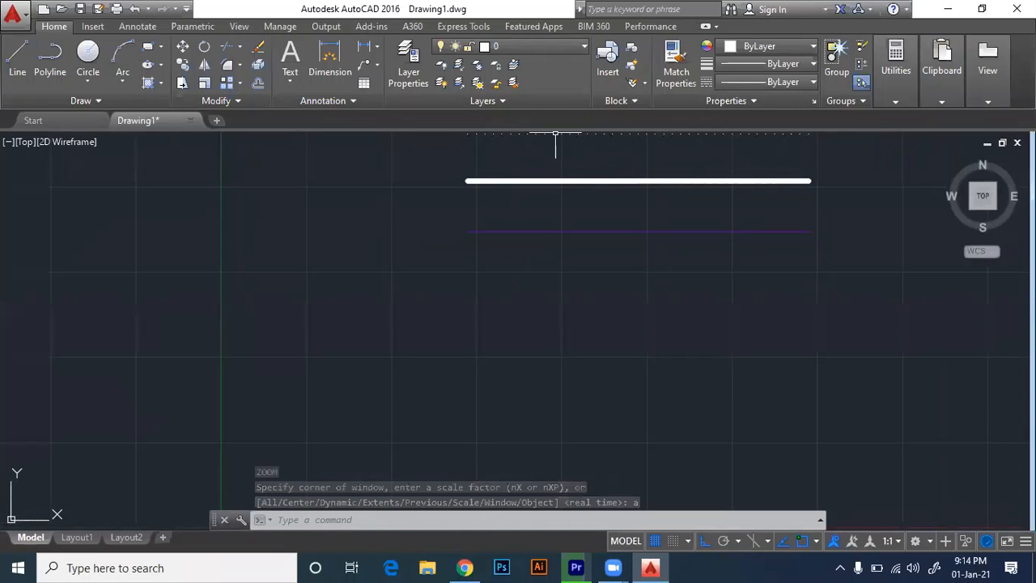
type("P")
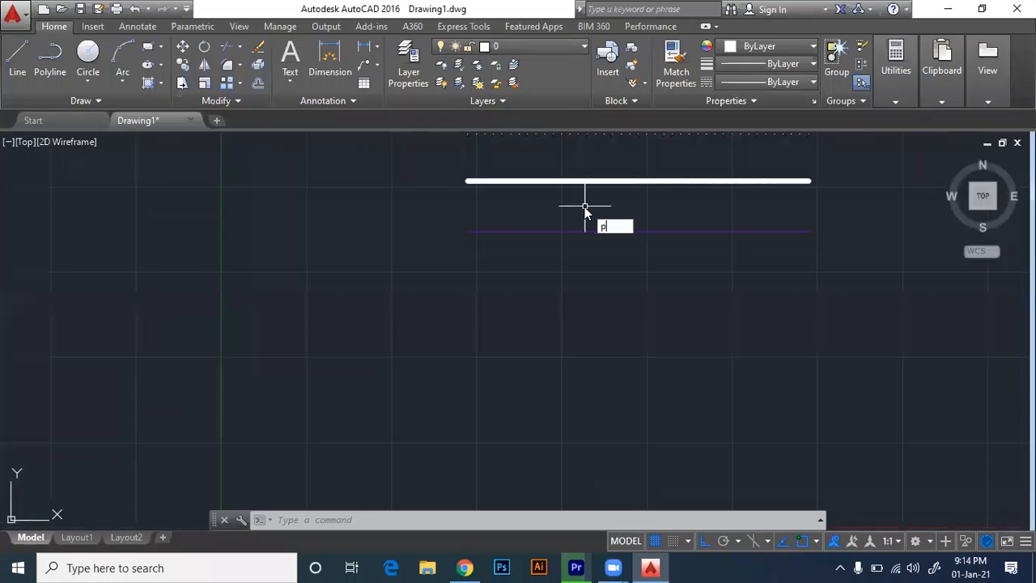
key("Return")
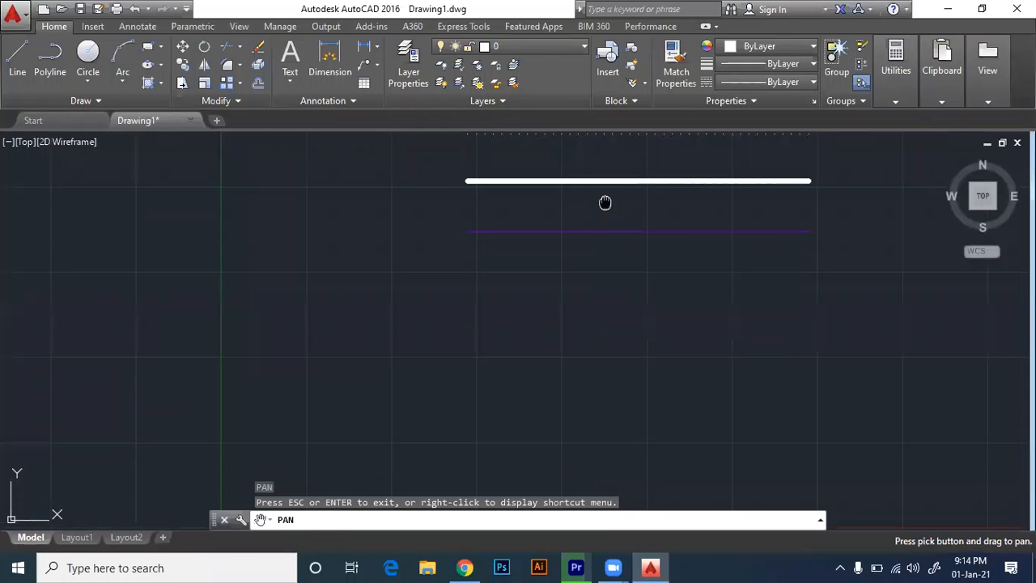
left_click_drag(604, 202, 464, 291)
key("Escape")
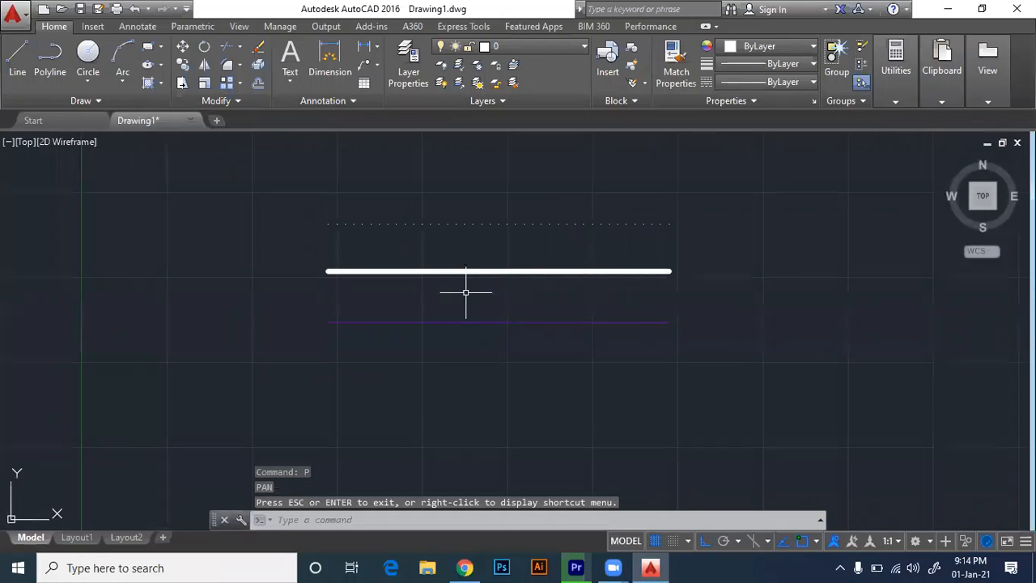
key("Escape")
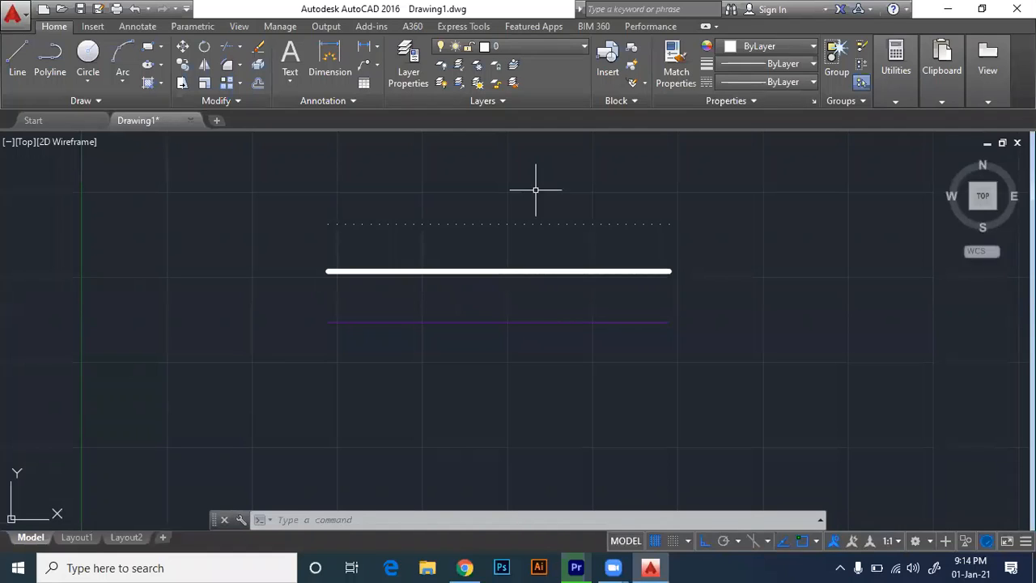
Load the DASHED2 linetype from acad.lin and accept the Linetype Manager.
left_click_drag(533, 196, 501, 239)
left_click_drag(498, 241, 497, 241)
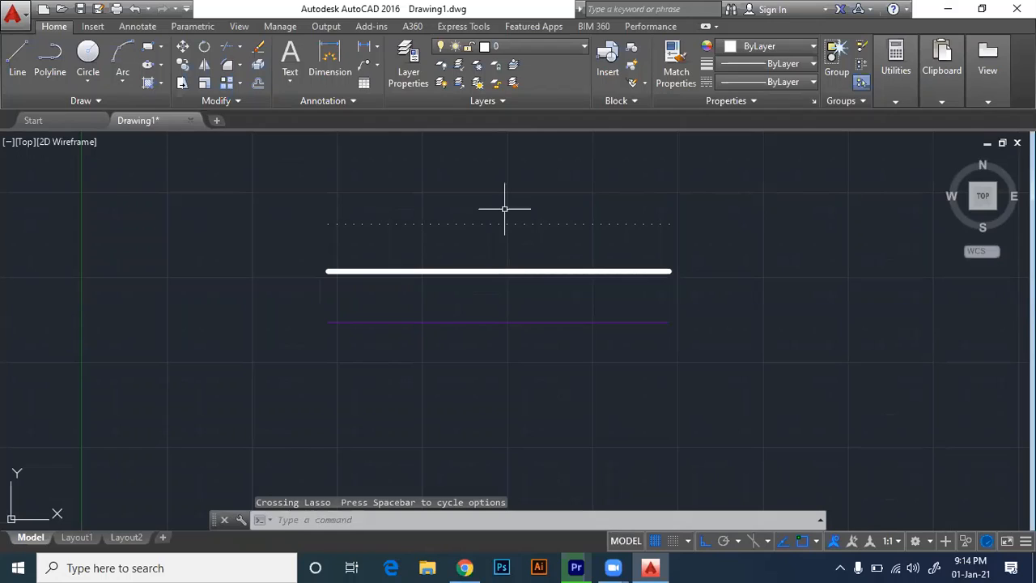
left_click(352, 225)
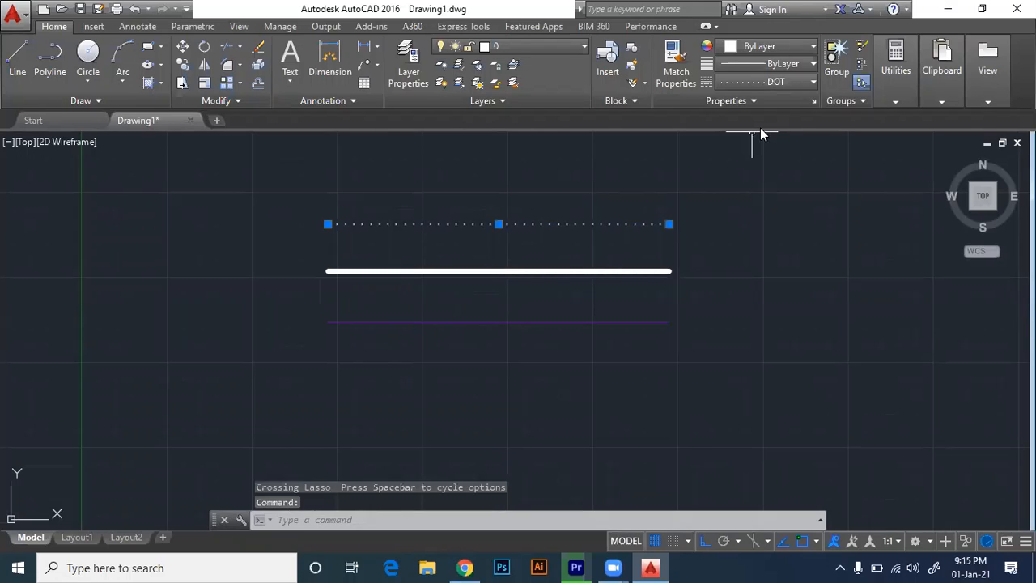
left_click(796, 81)
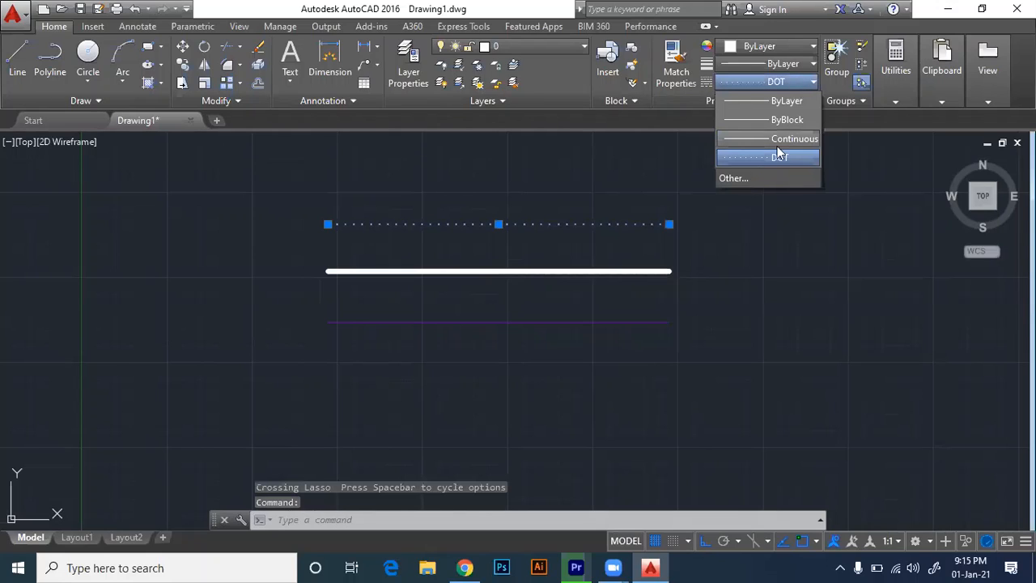
left_click(735, 180)
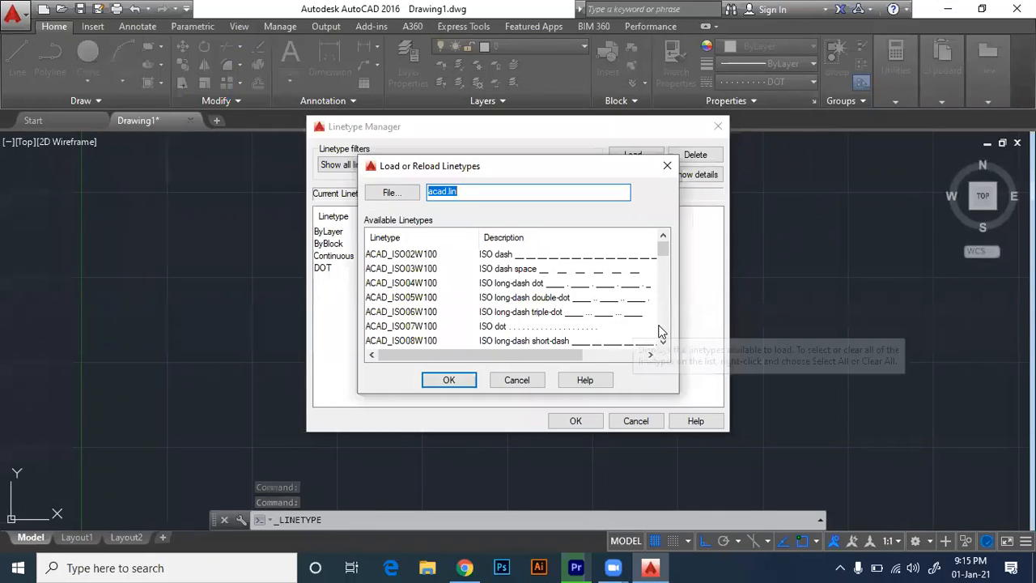
scroll(661, 327, "down", 7)
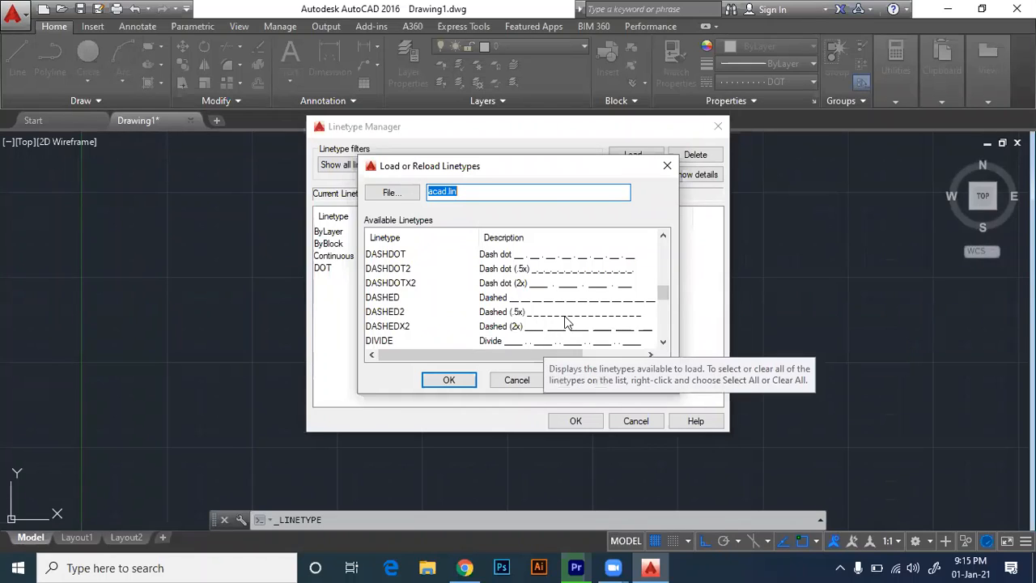
left_click(385, 312)
left_click(449, 380)
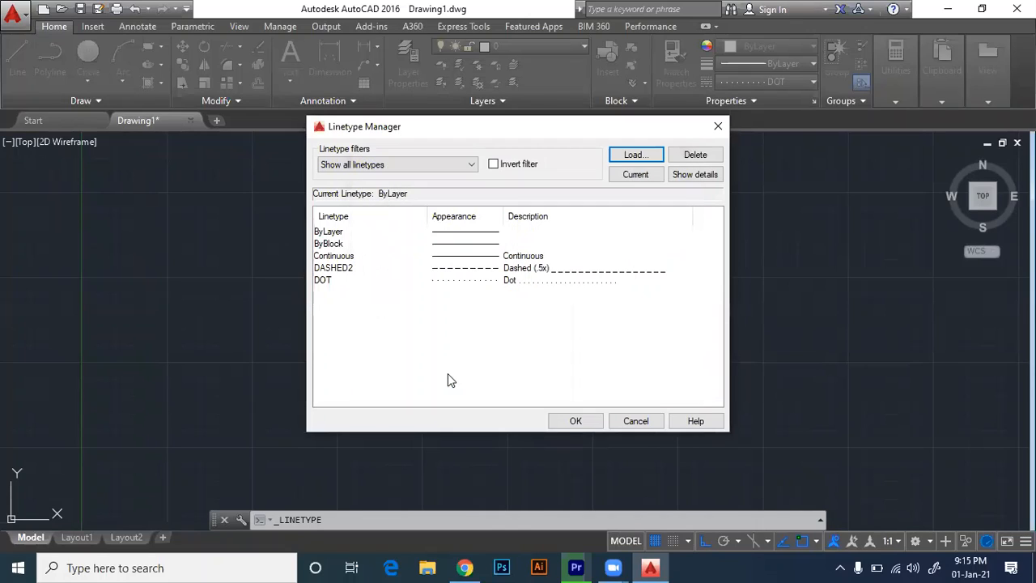
left_click(571, 421)
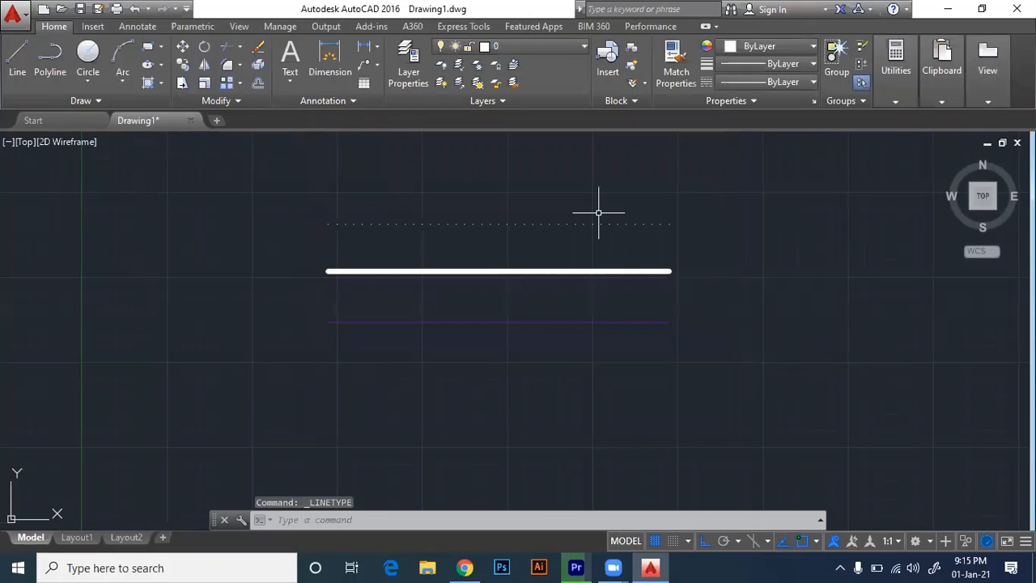
Set the linetype of the uppermost line to DASHED2 and clear the selection.
left_click(599, 213)
left_click(562, 240)
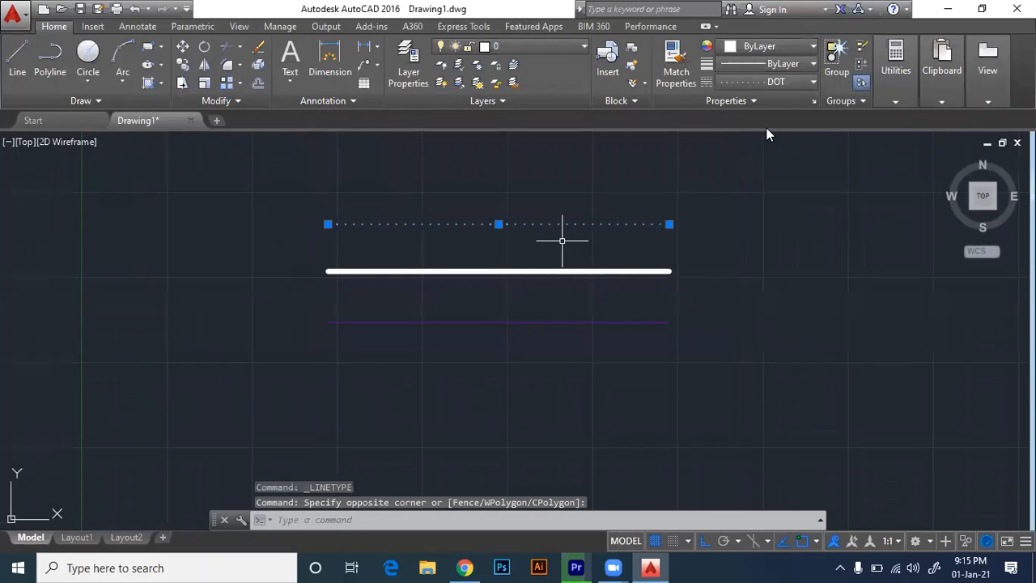
left_click(802, 82)
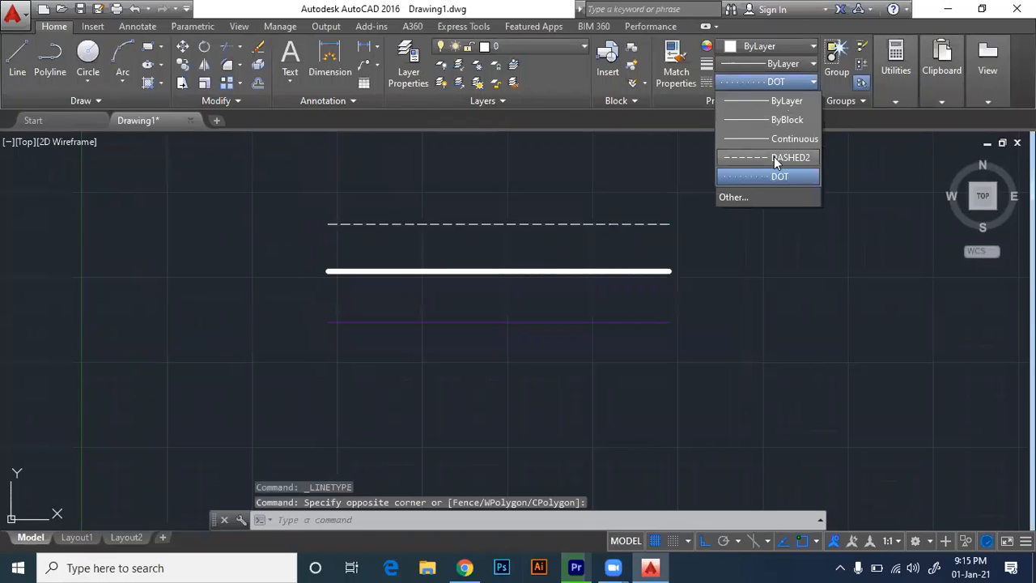
left_click(774, 159)
left_click(656, 195)
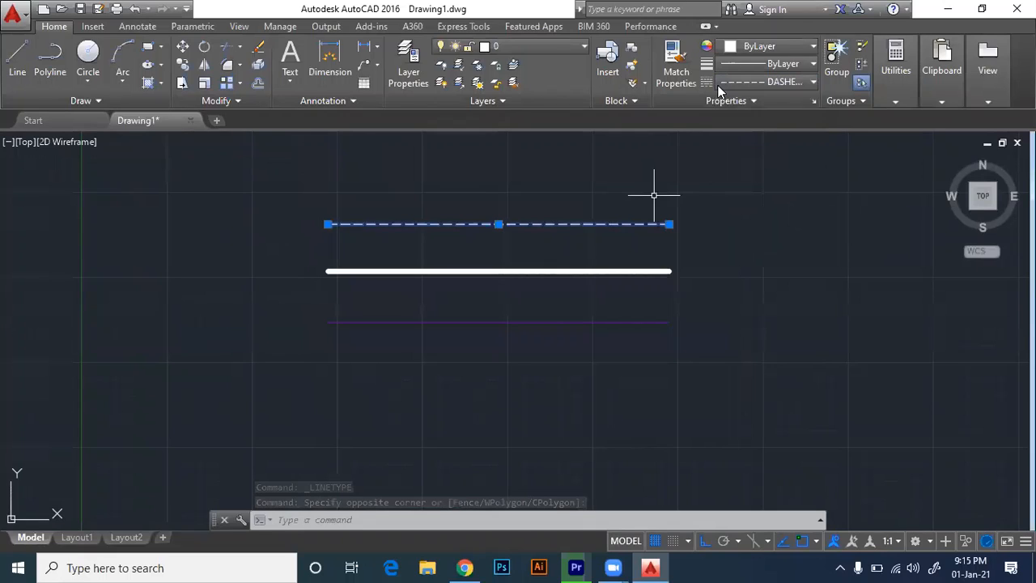
key("Escape")
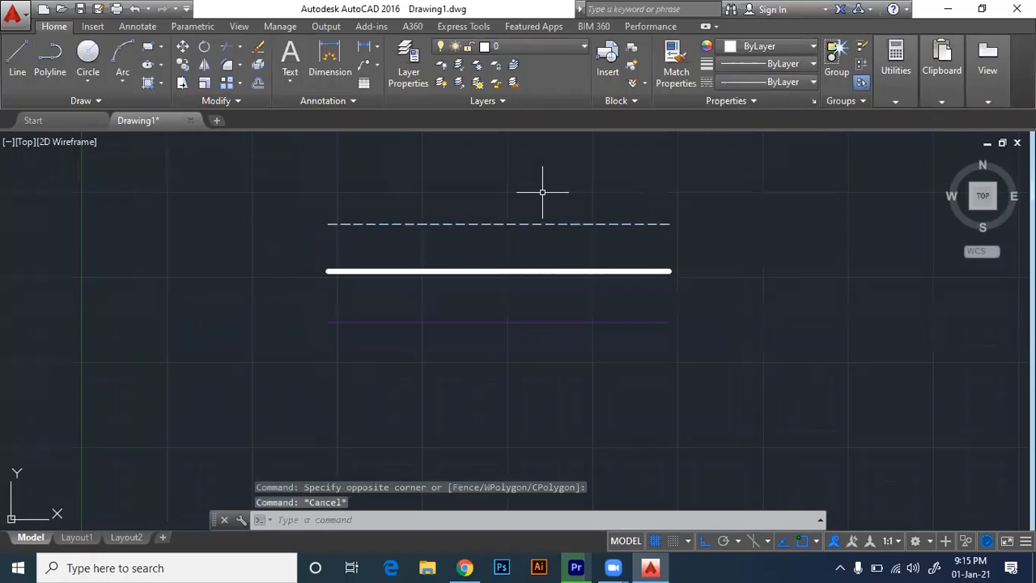
Set the lineweight of the thick middle line to 2.00 mm and clear the selection.
left_click(481, 273)
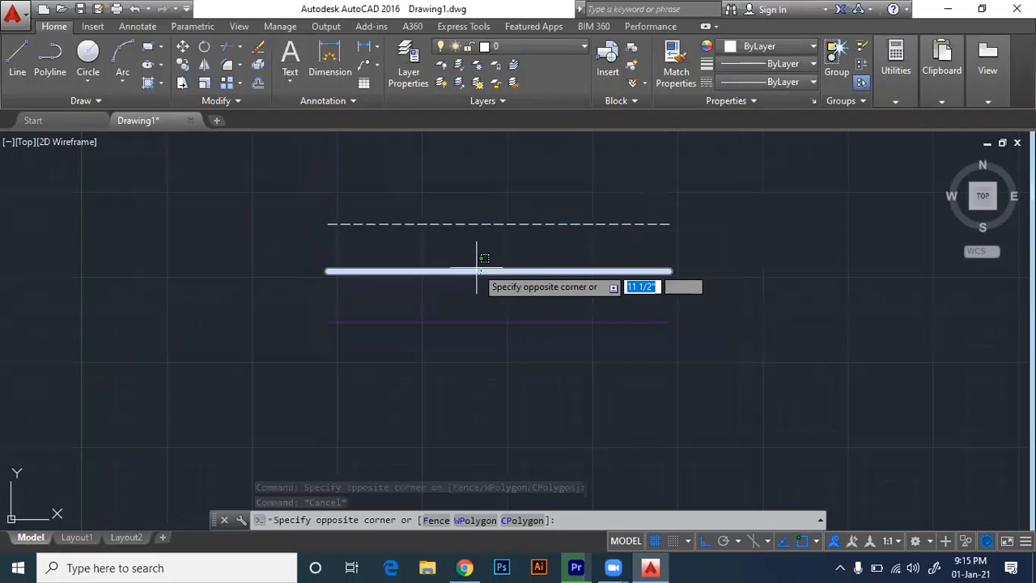
left_click(597, 151)
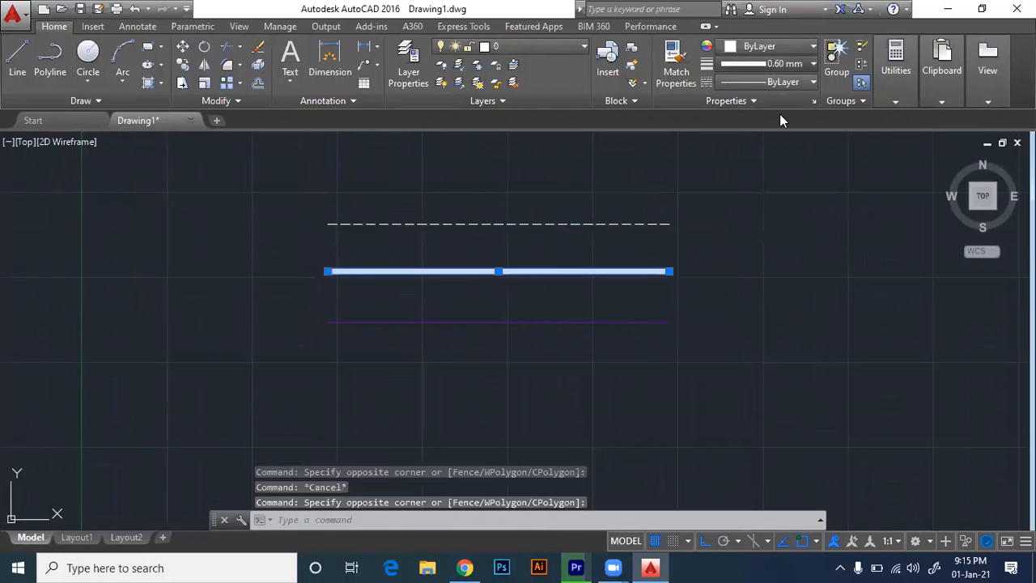
left_click(774, 63)
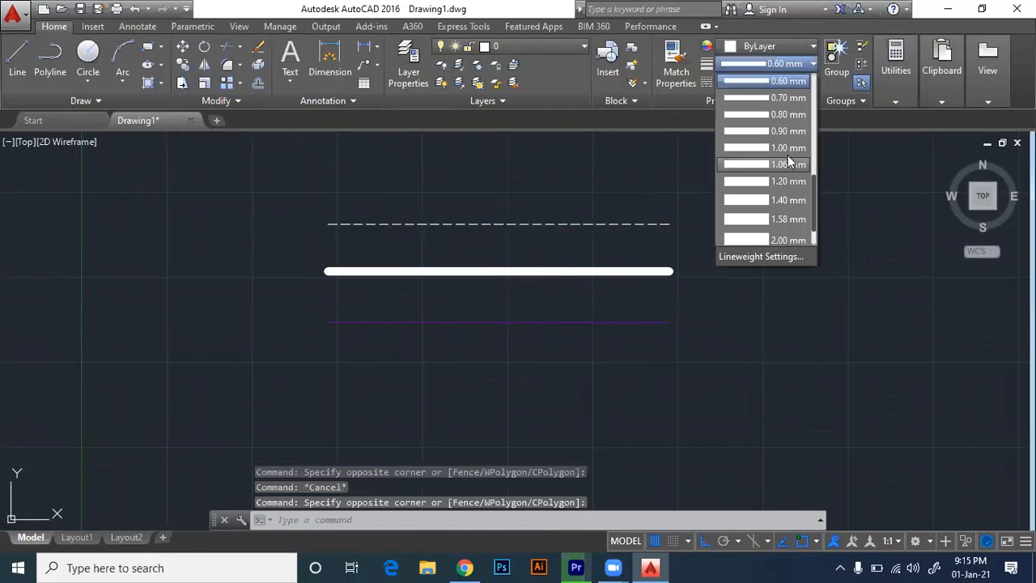
scroll(794, 234, "down", 1)
left_click(790, 225)
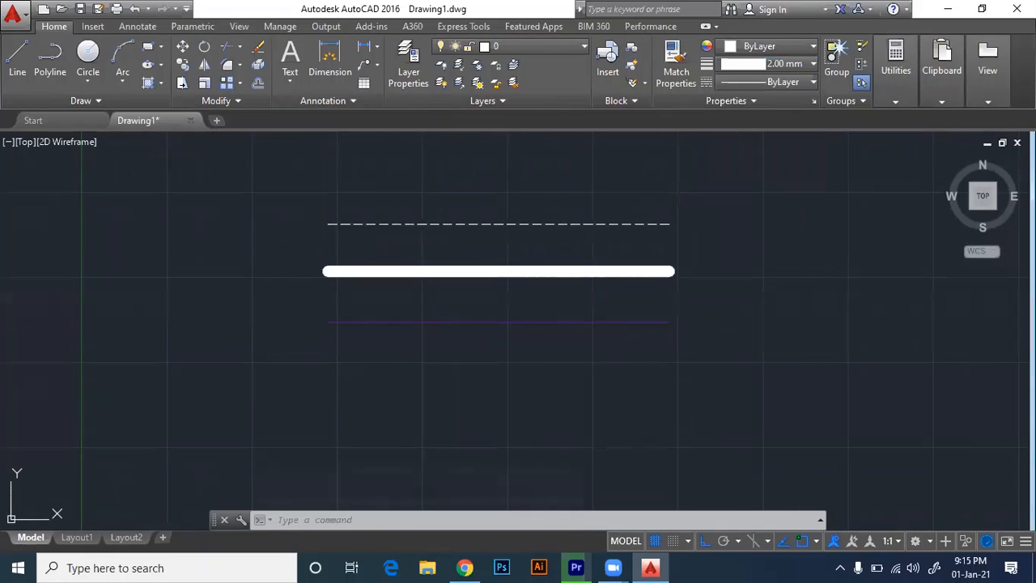
left_click(792, 230)
key("Escape")
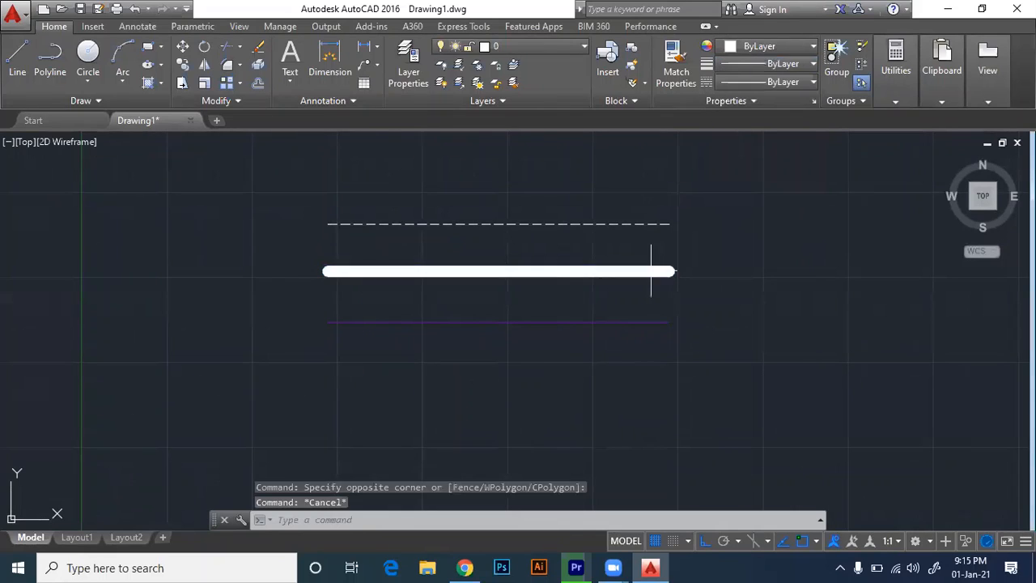
Change the colour of the lowest line to red 237,31,36 and clear the selection.
left_click_drag(606, 309, 552, 383)
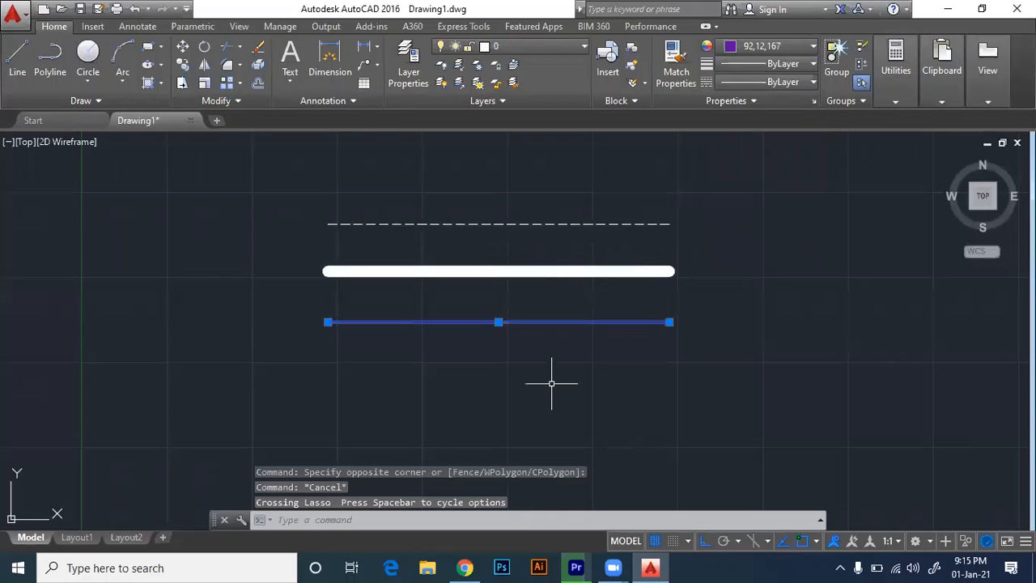
left_click(784, 50)
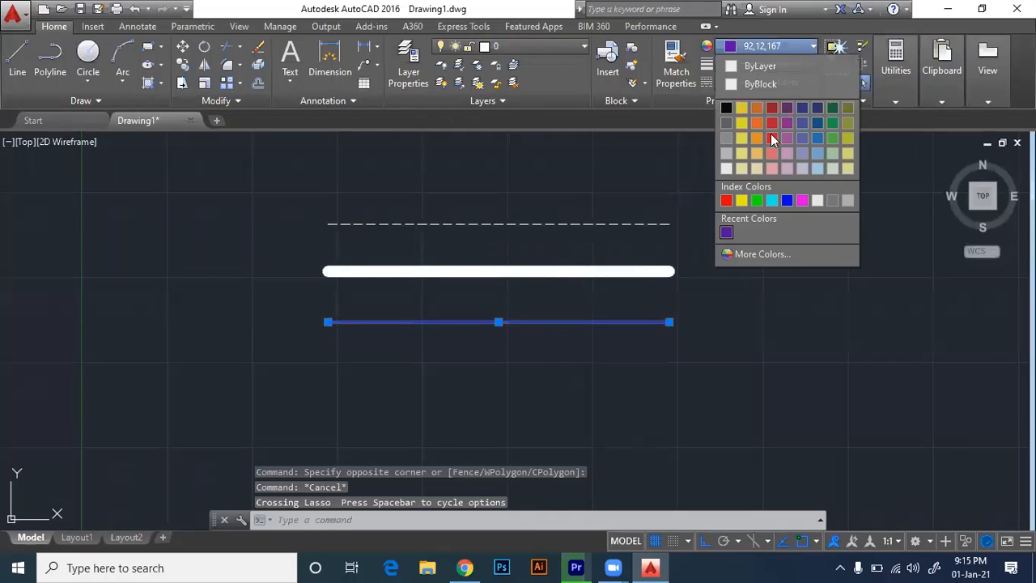
left_click(771, 138)
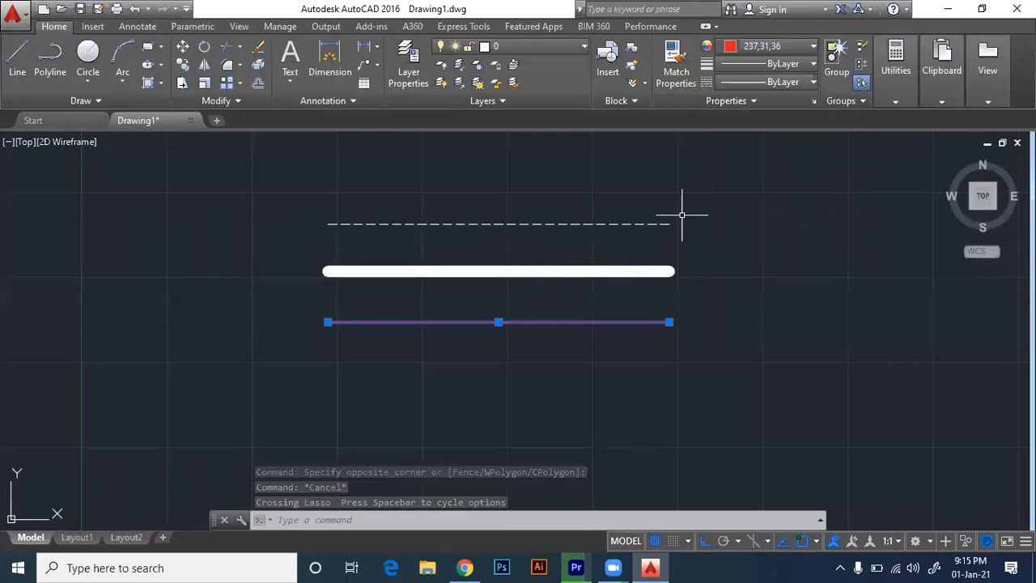
key("Escape")
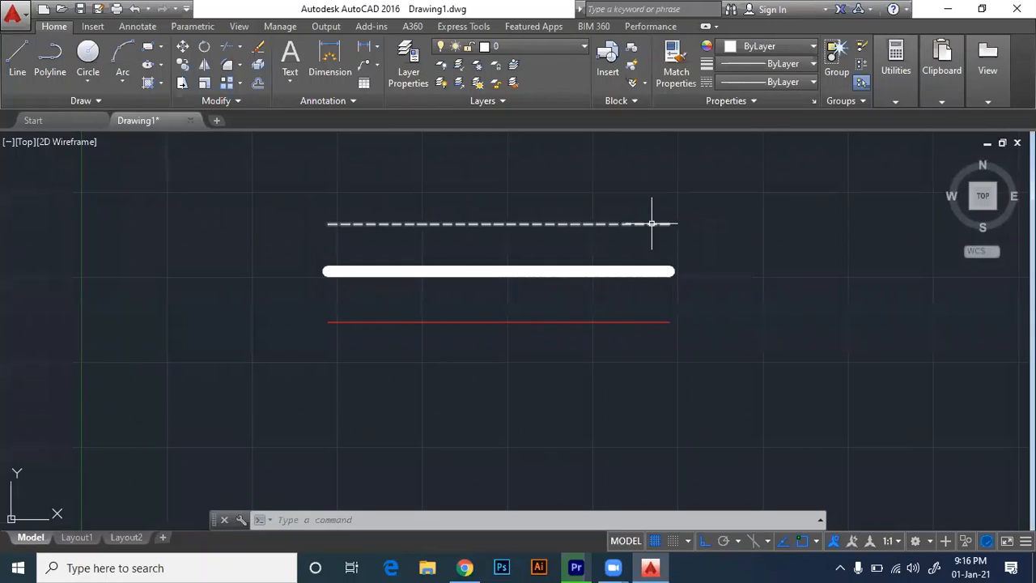
left_click(652, 223)
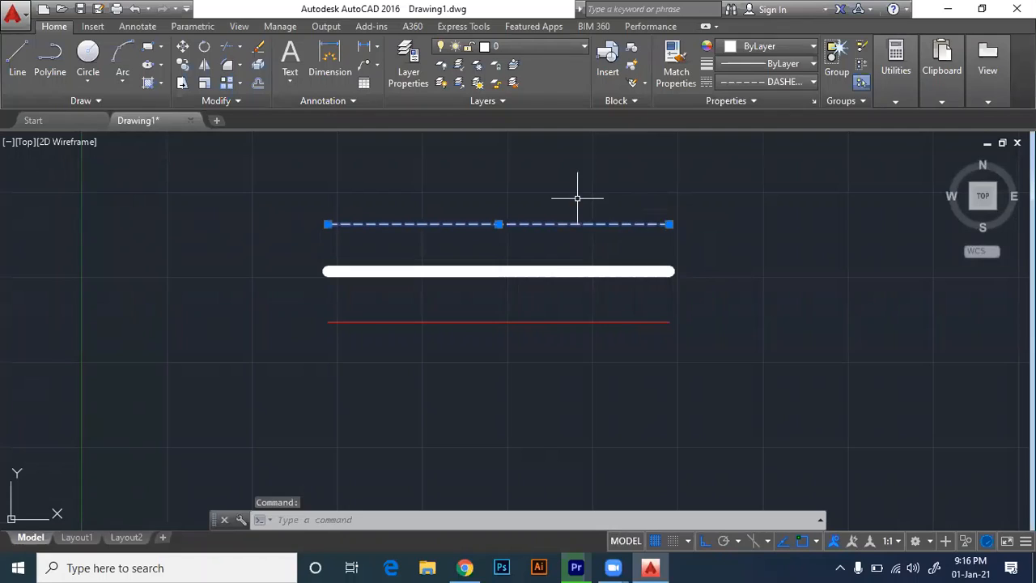
key("Escape")
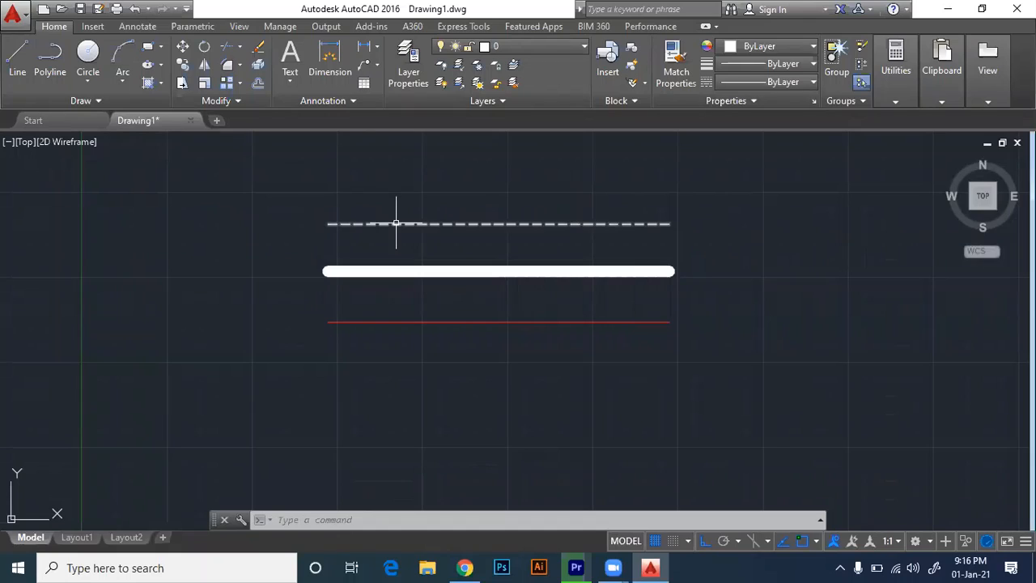
mouse_move(396, 223)
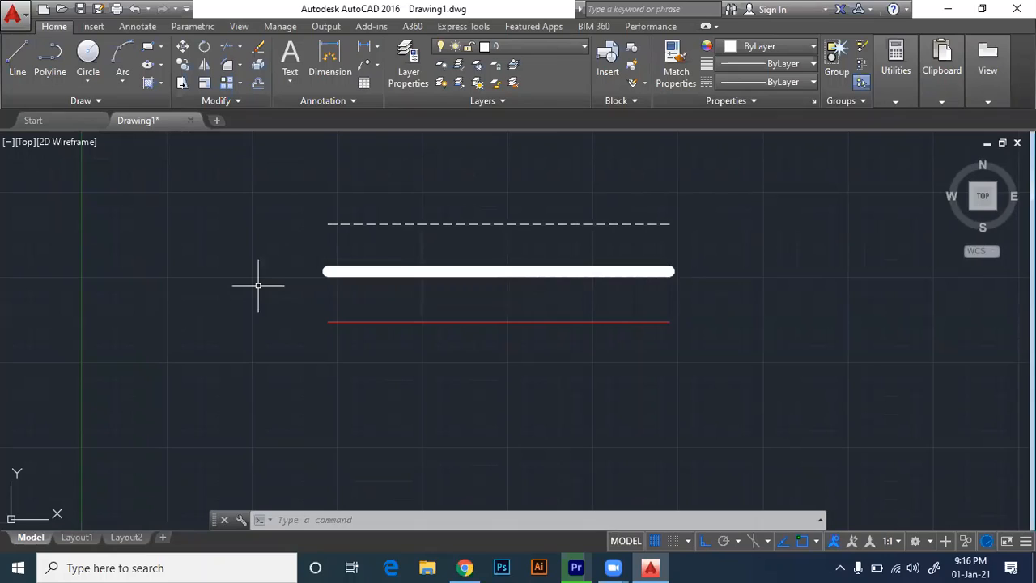
left_click(347, 225)
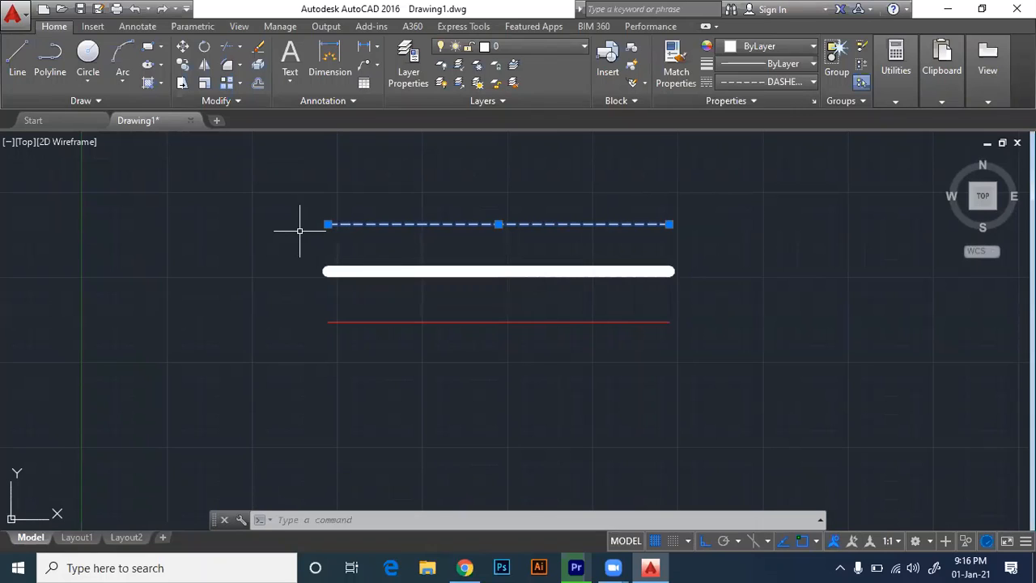
key("Escape")
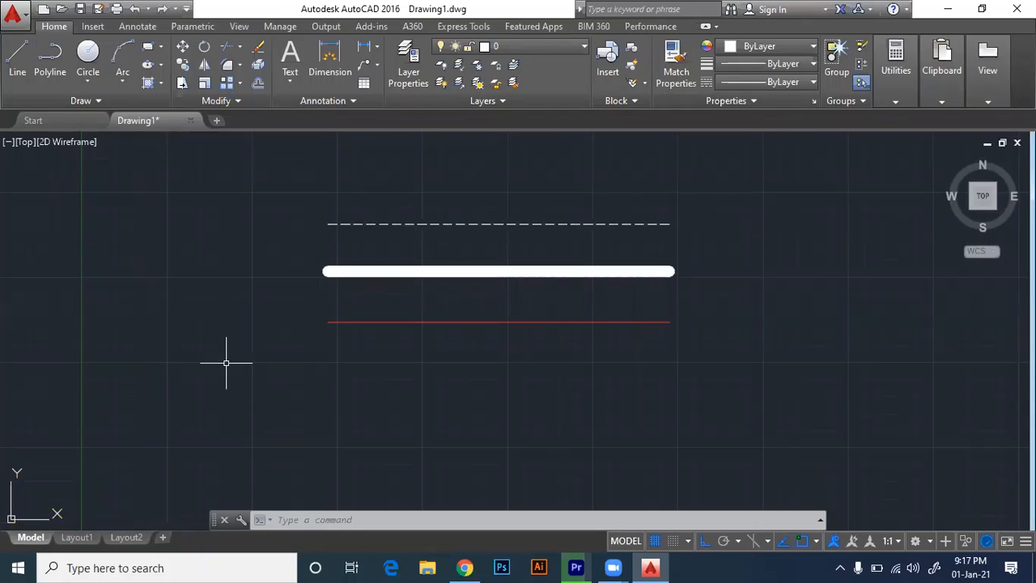
mouse_move(341, 323)
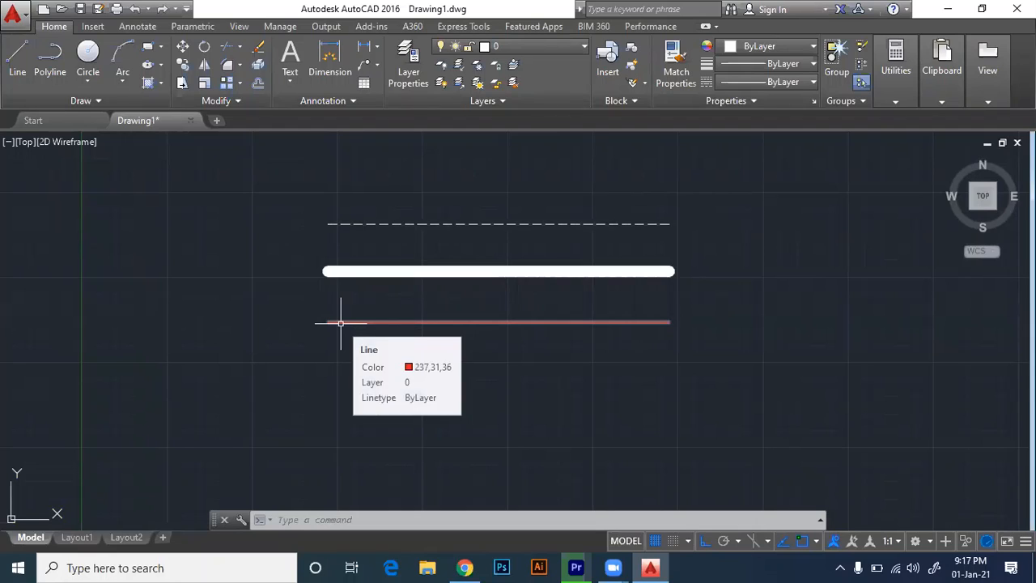
type("Z")
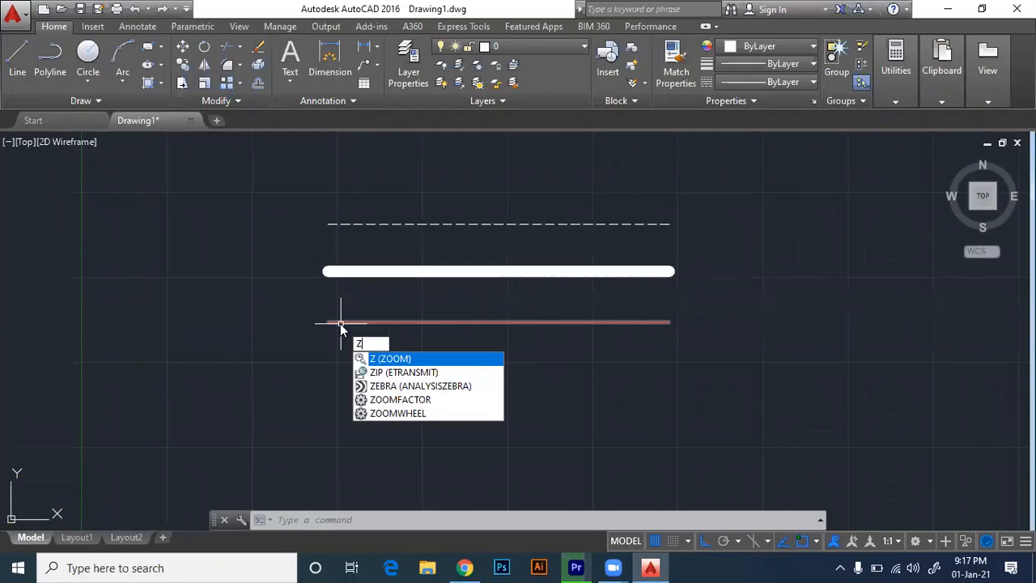
key("Escape")
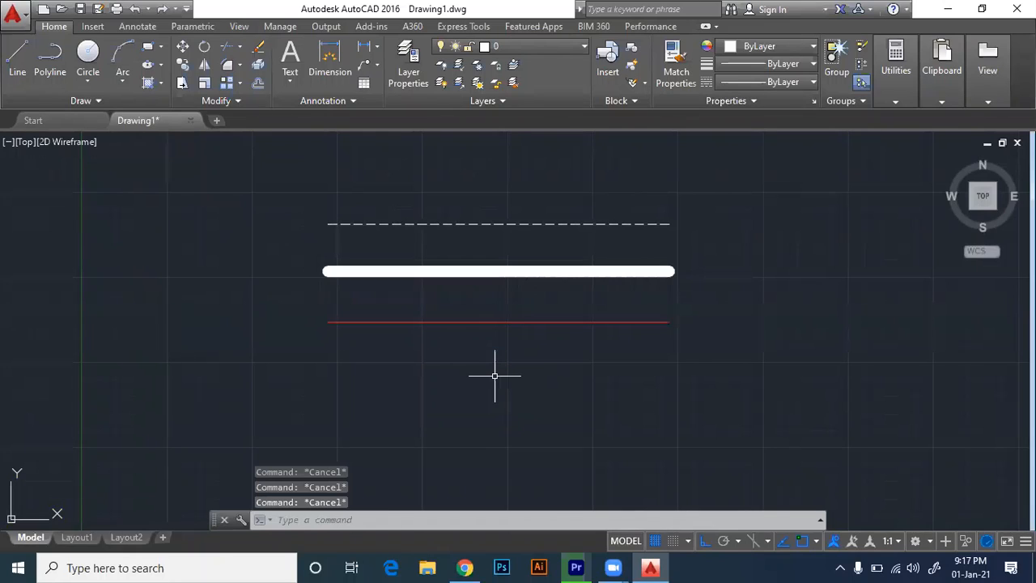
Zoom the view to show all of the drawing.
type("z")
key("Return")
type("a")
key("Return")
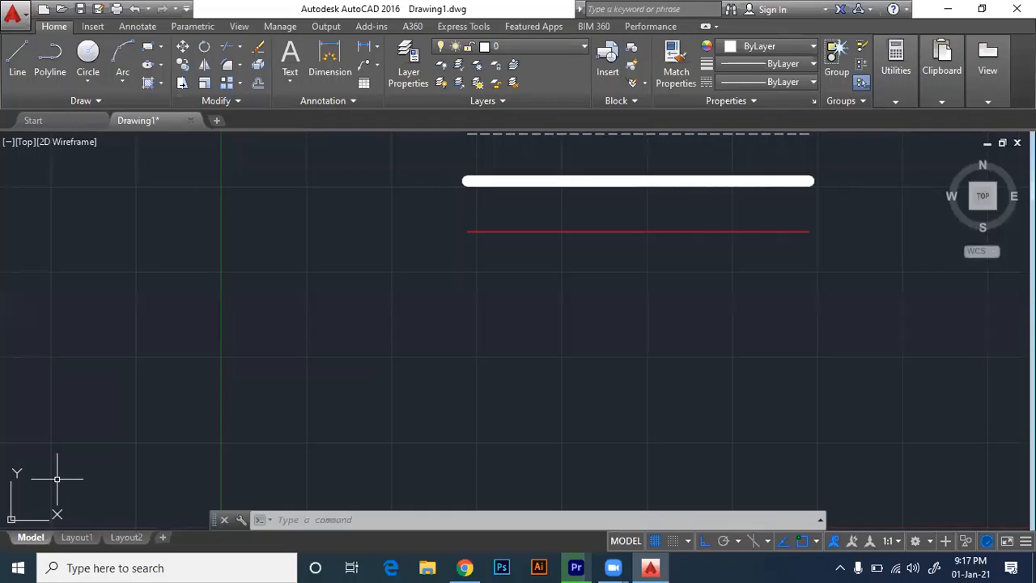
type("l")
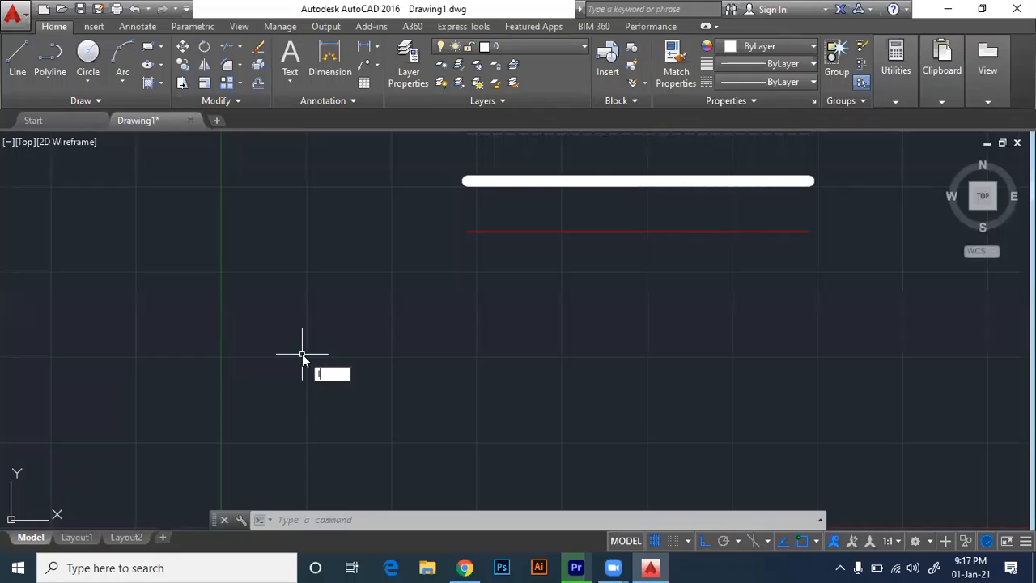
key("Return")
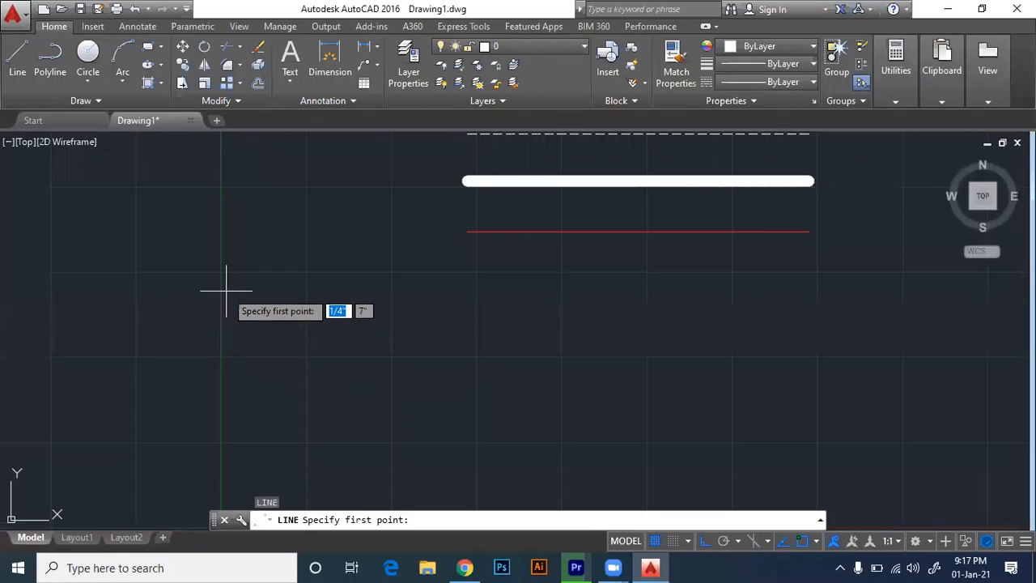
left_click(199, 293)
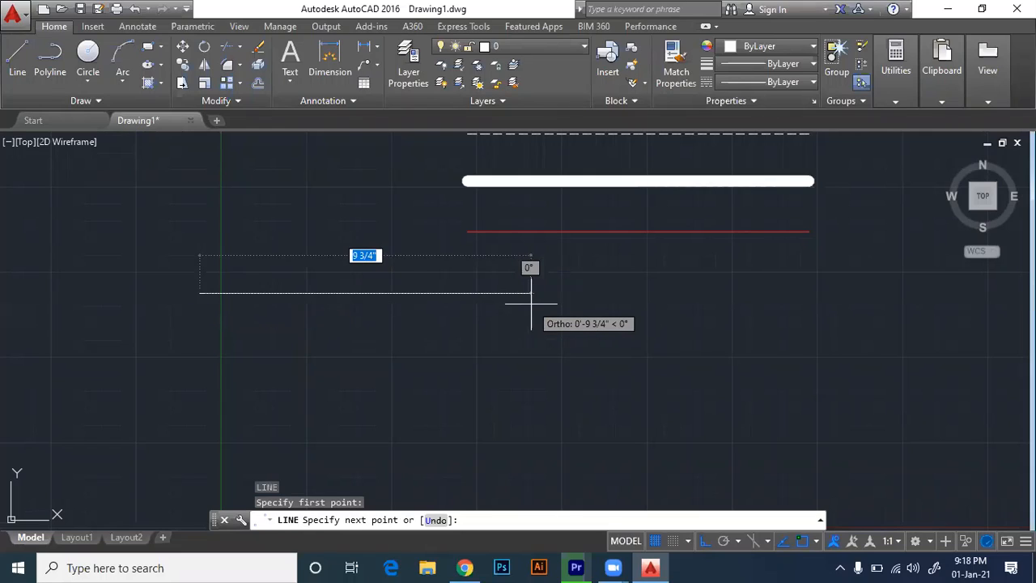
key("Escape")
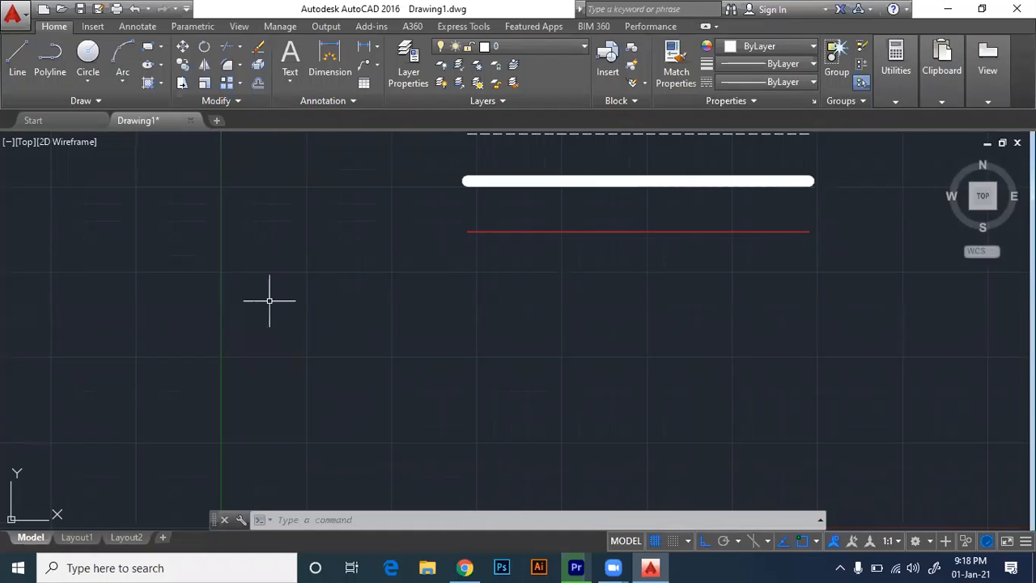
type("l")
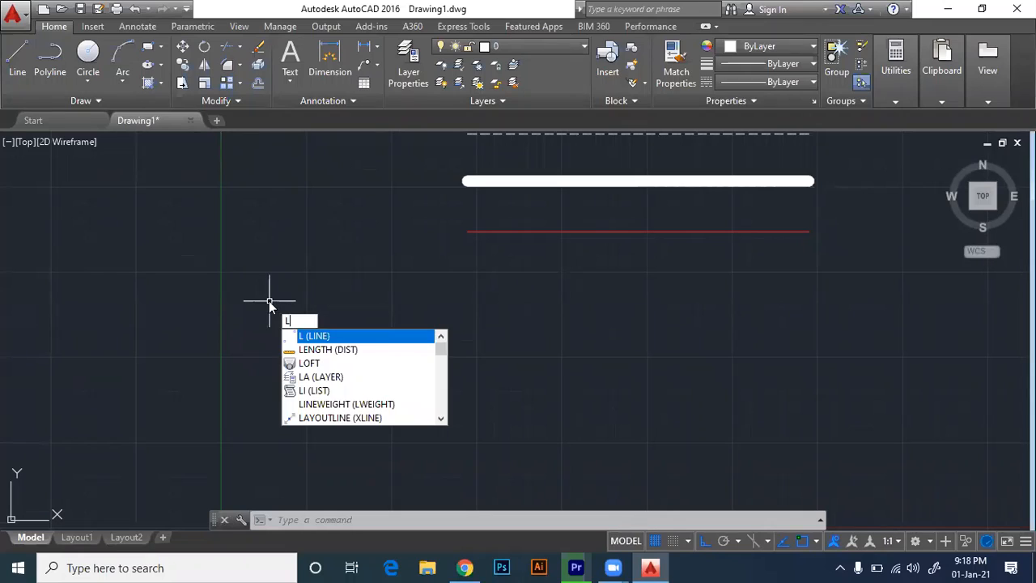
key("Return")
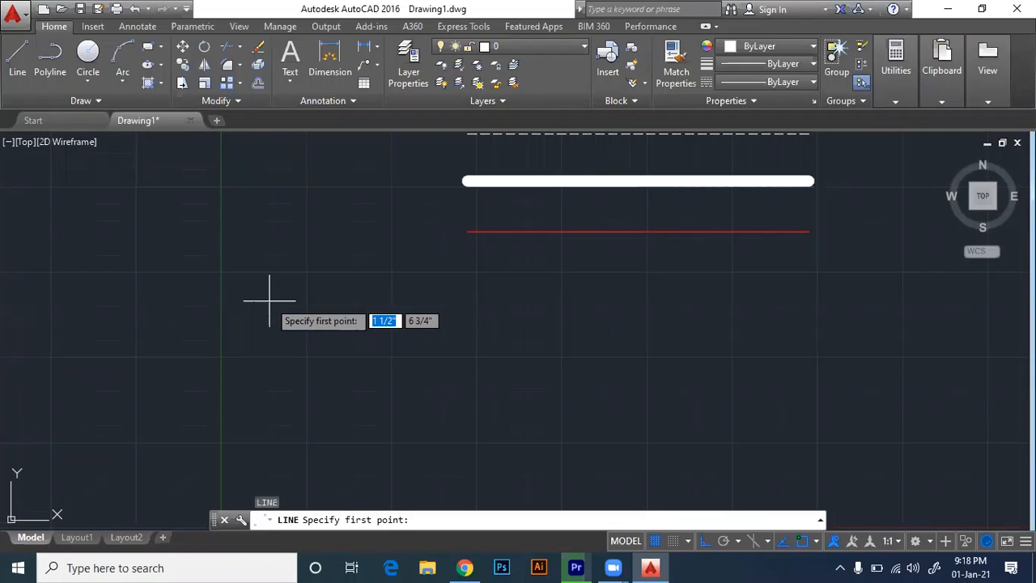
type("1")
key("Tab")
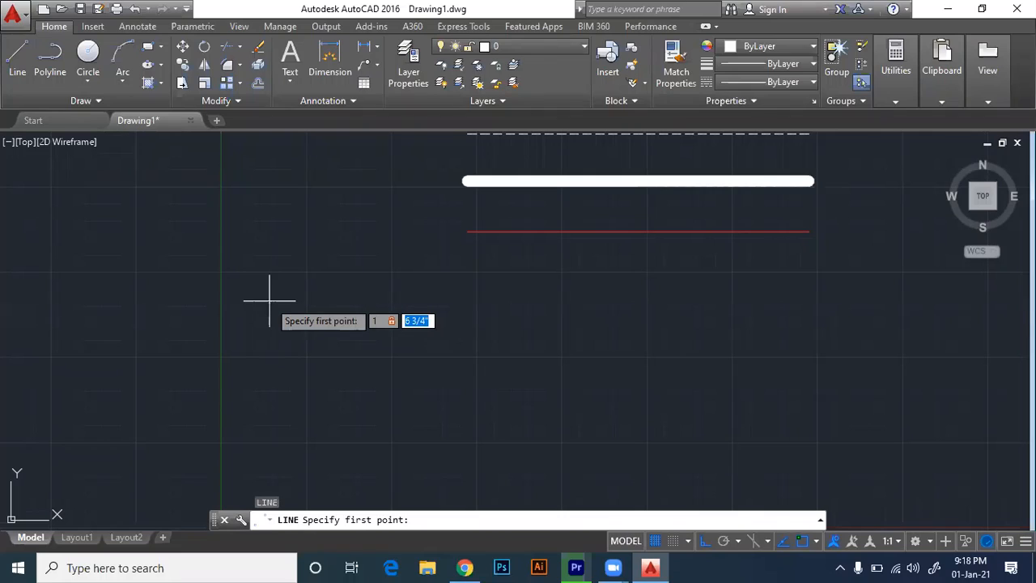
type("6")
key("Return")
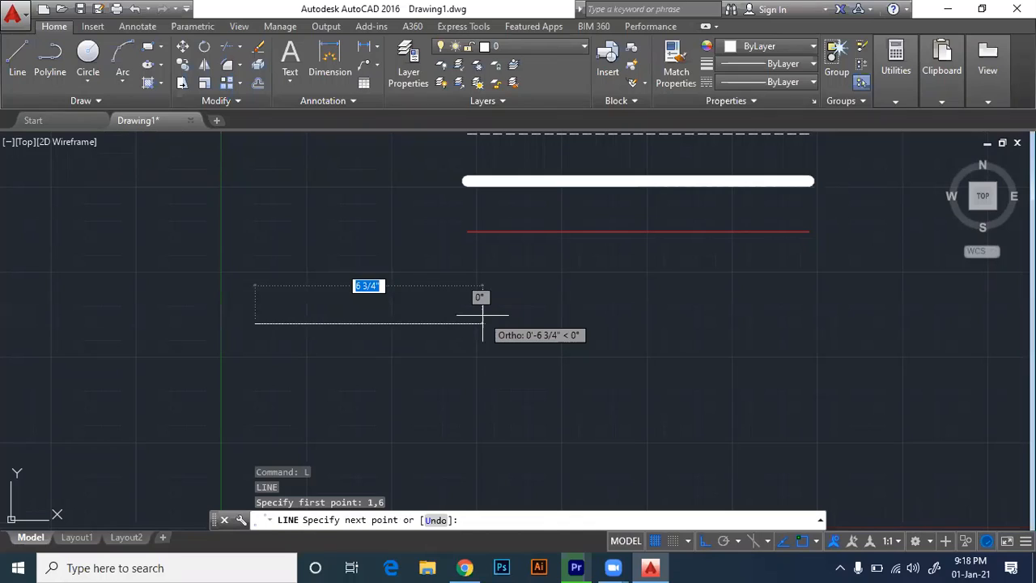
key("Escape")
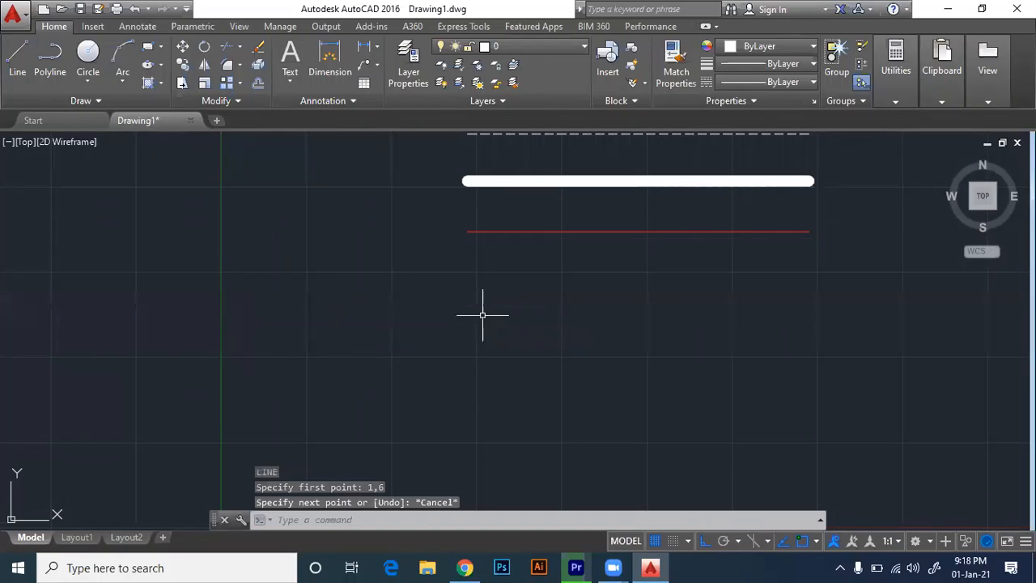
type("l")
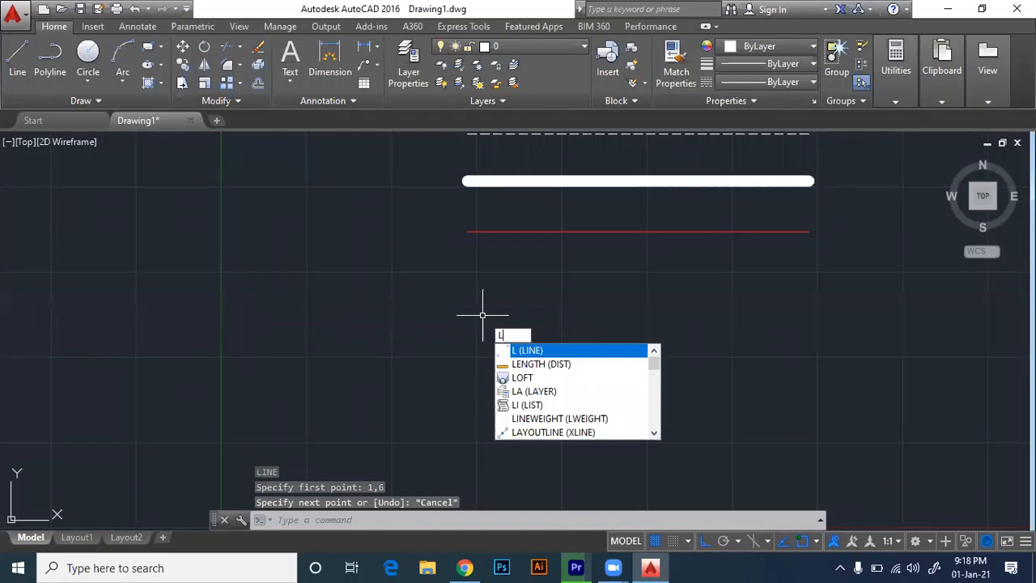
key("Return")
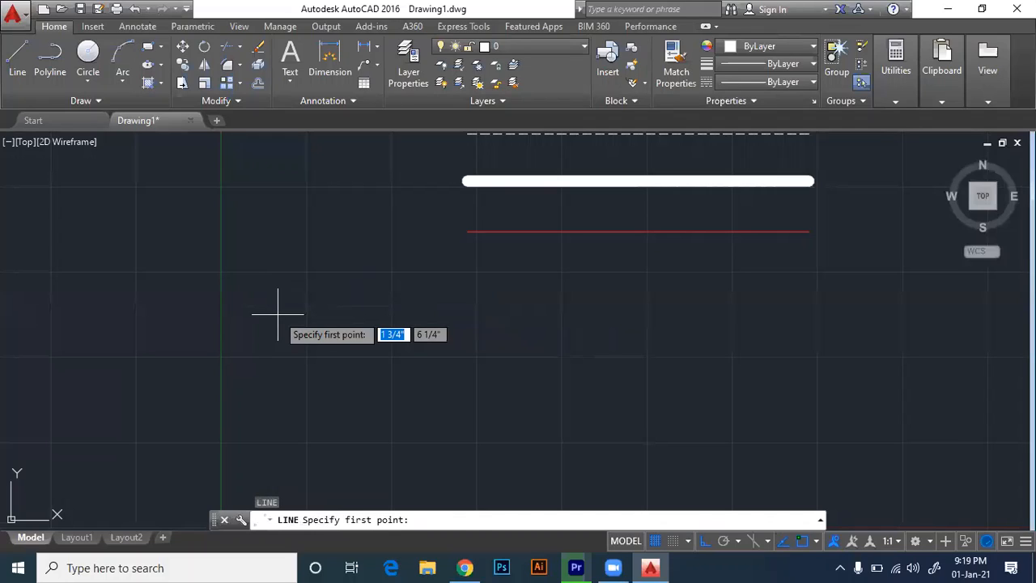
type("0")
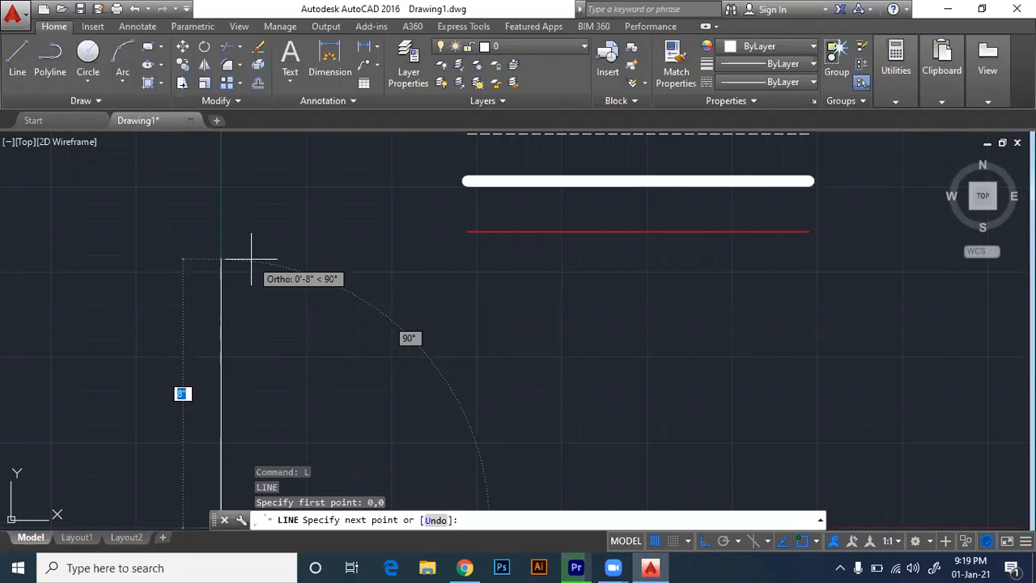
key("Escape")
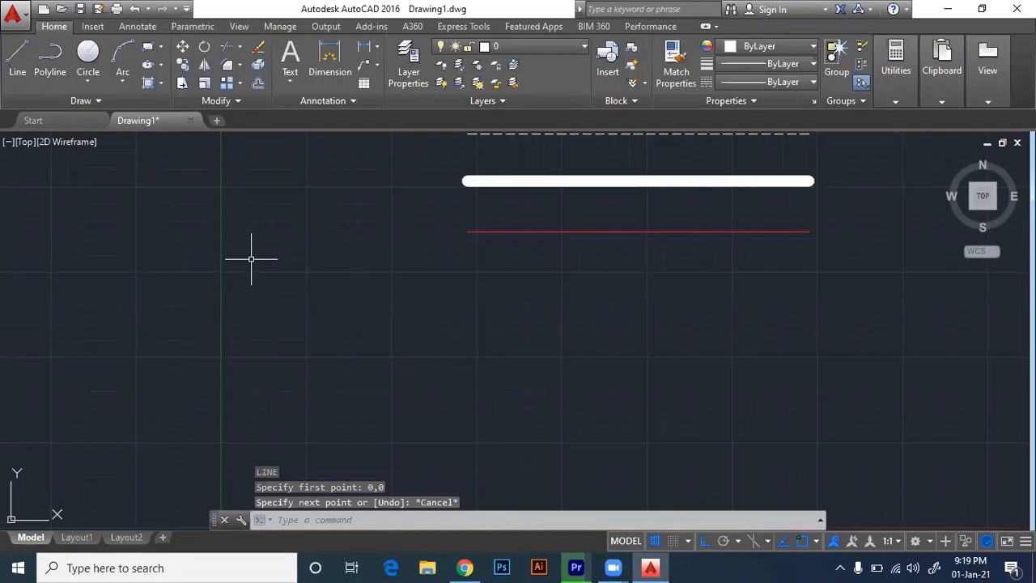
type("L")
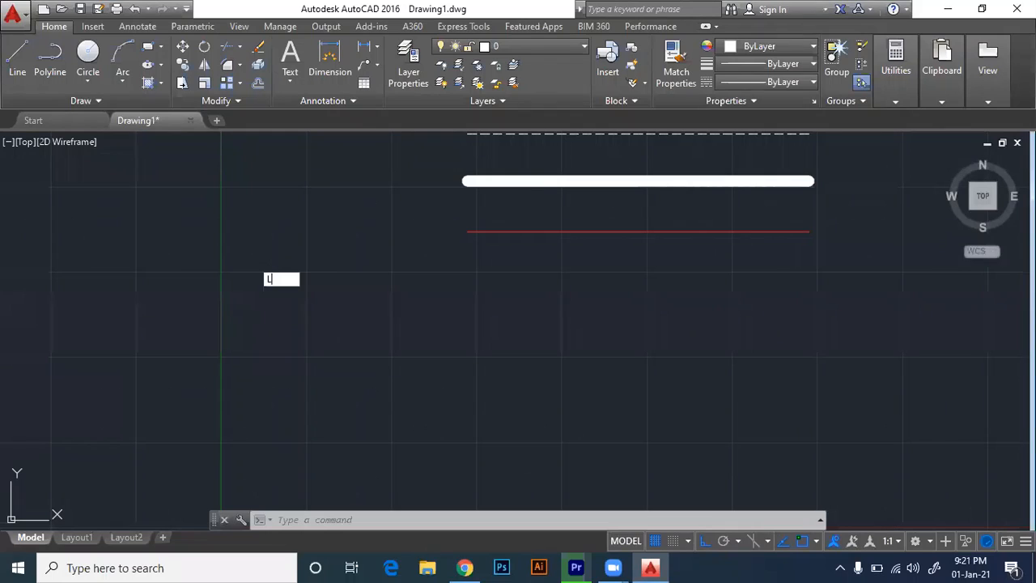
key("Escape")
key("Escape")
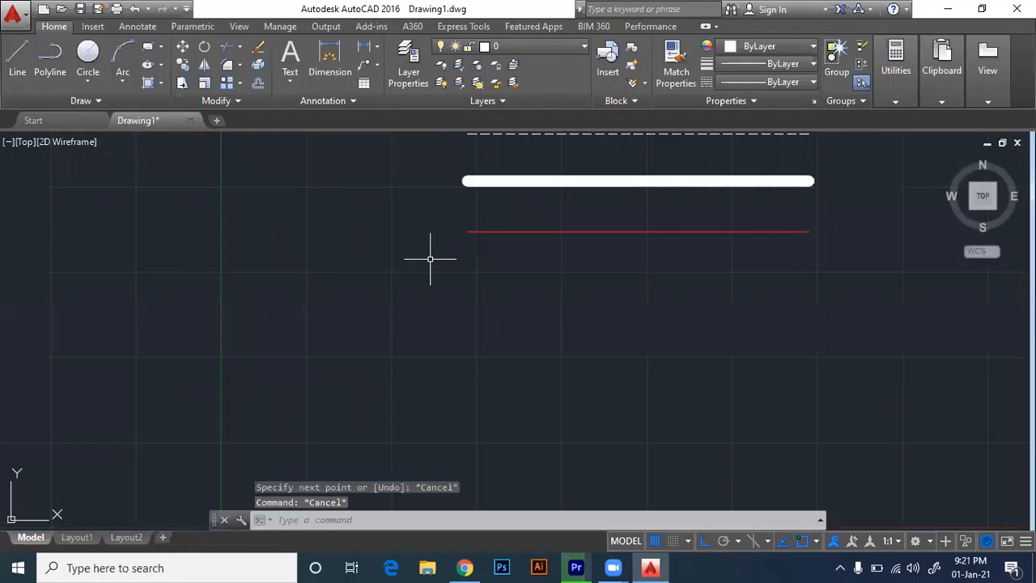
Draw a 12" horizontal line starting at absolute coordinates 10,10 and running in the 180° direction.
type("l")
key("Return")
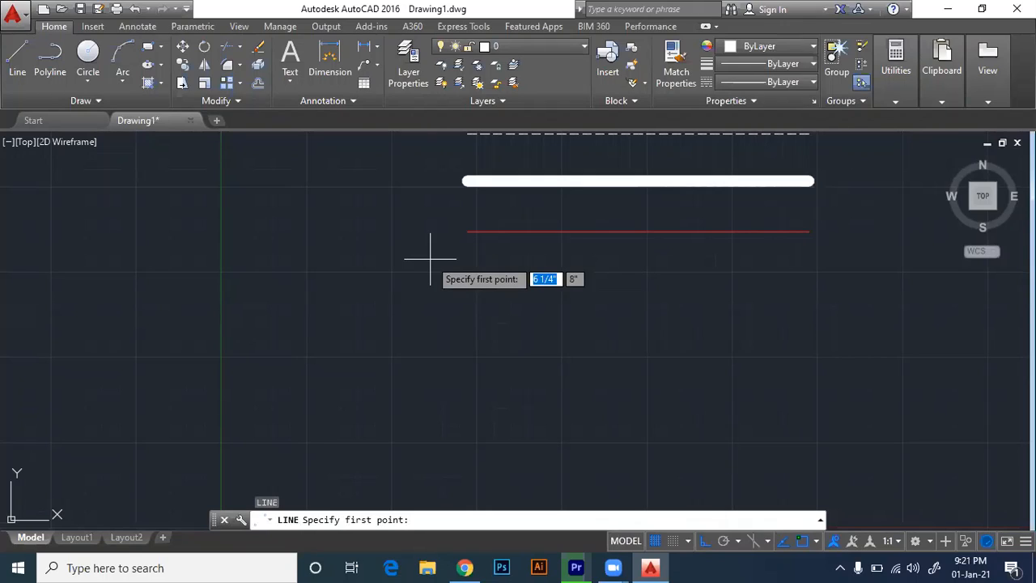
type("10")
key("Tab")
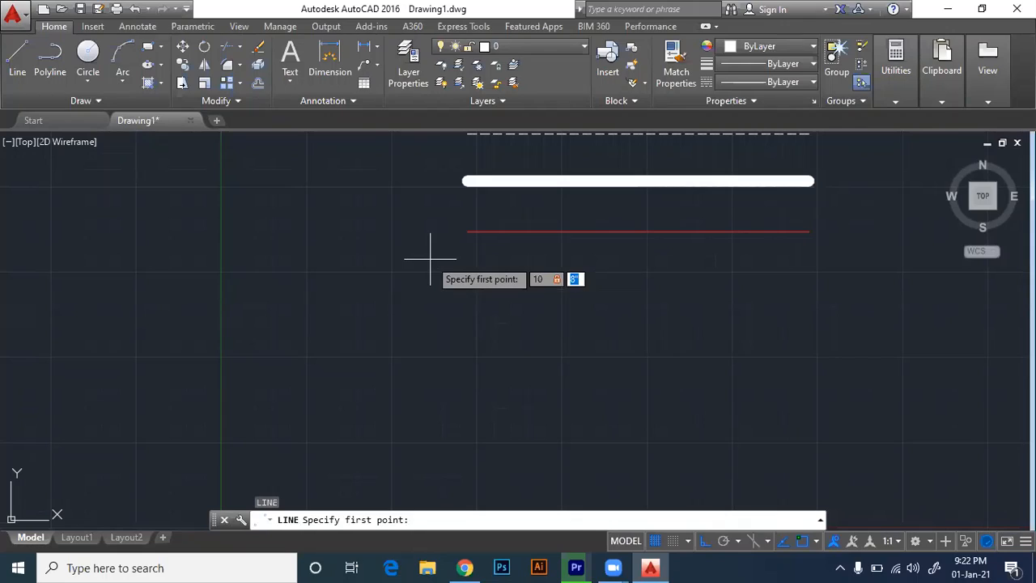
type("10")
key("Return")
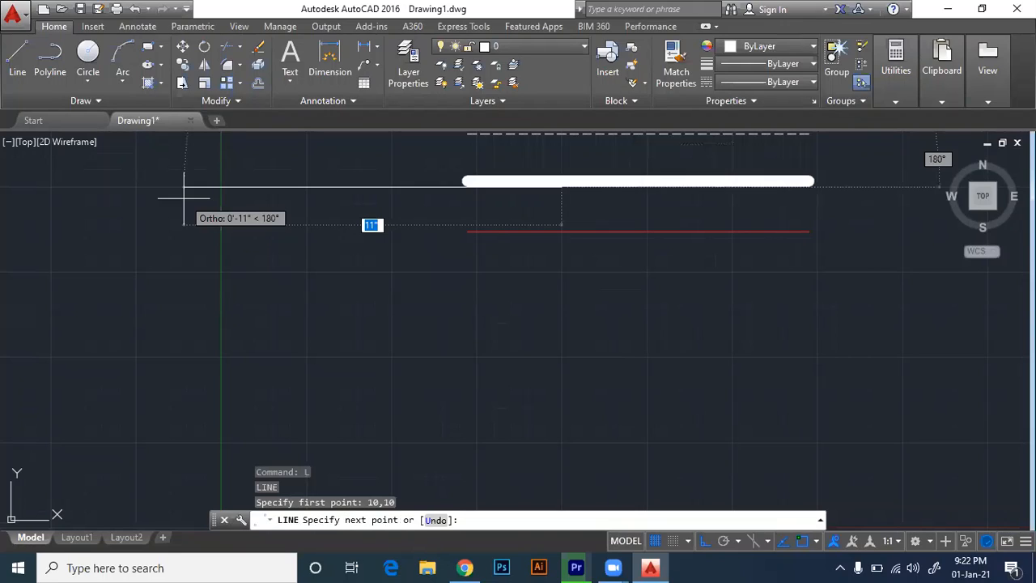
type("12")
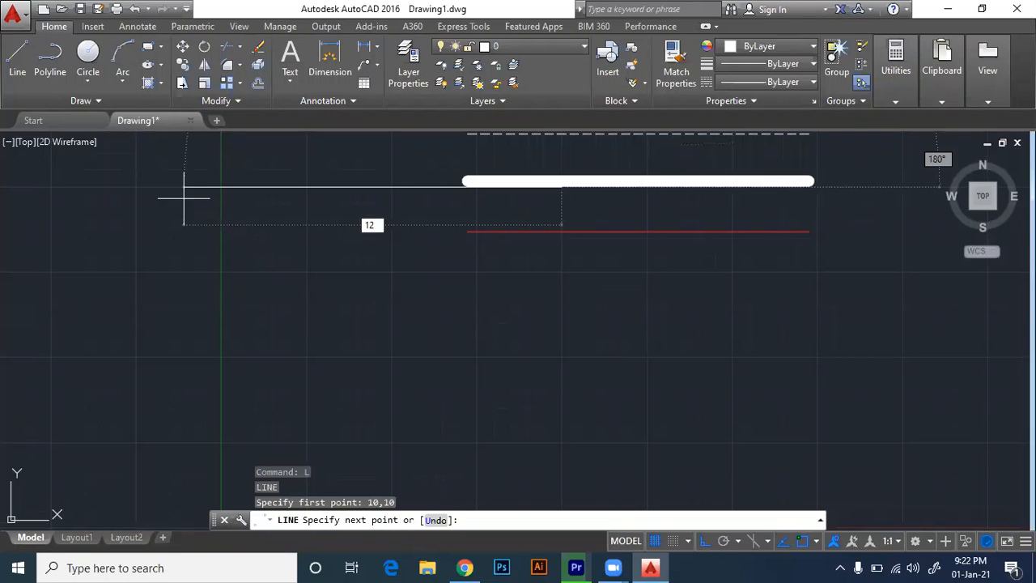
key("Return")
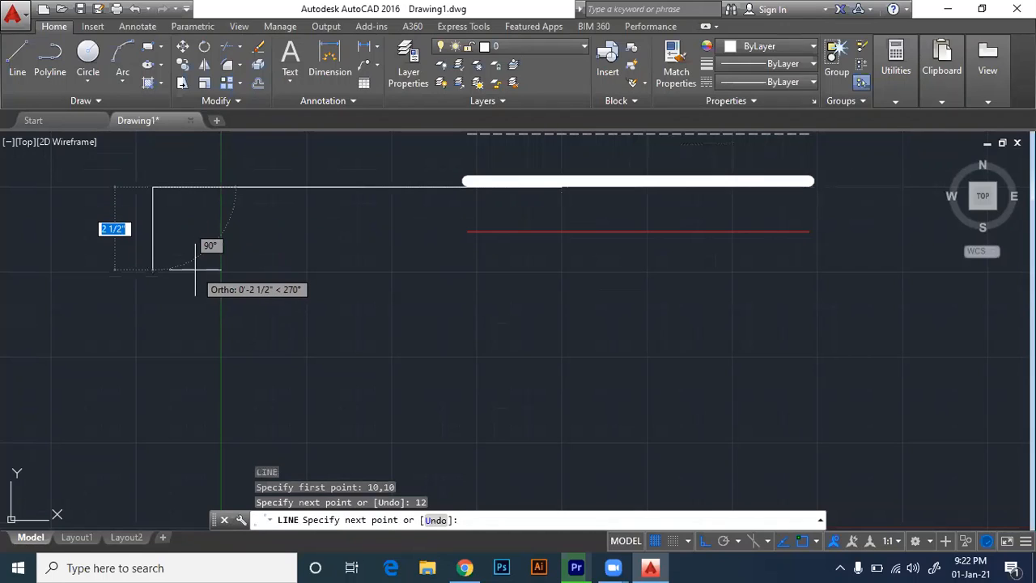
key("Escape")
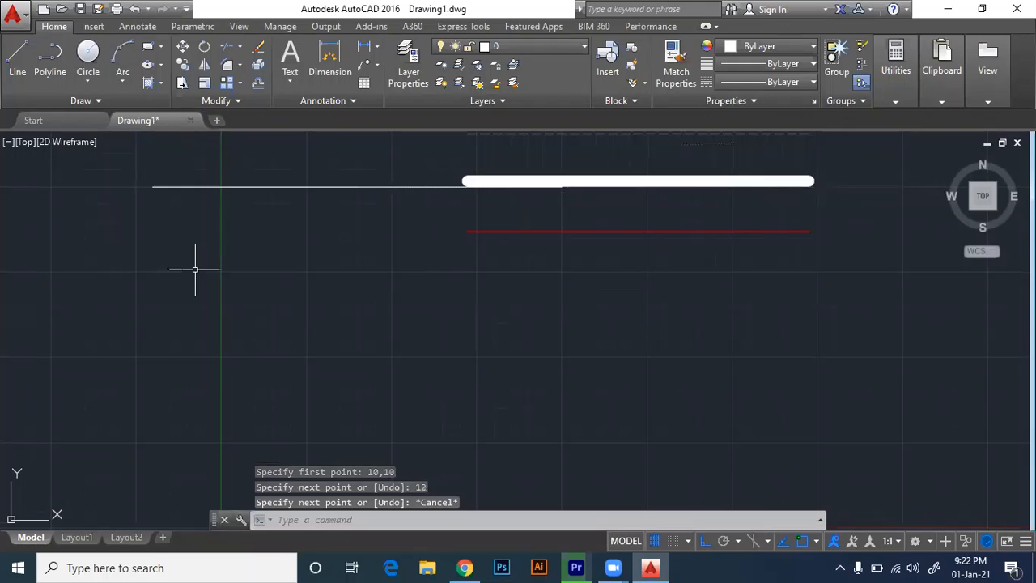
Move the new 12" line straight down so it lies below the red line.
left_click(288, 170)
left_click(269, 212)
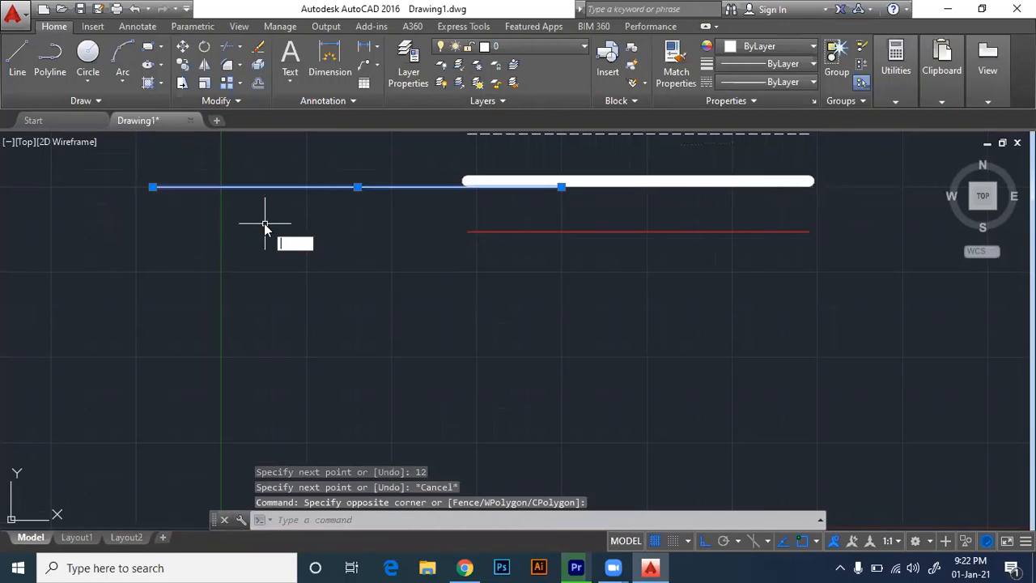
type("m")
key("Return")
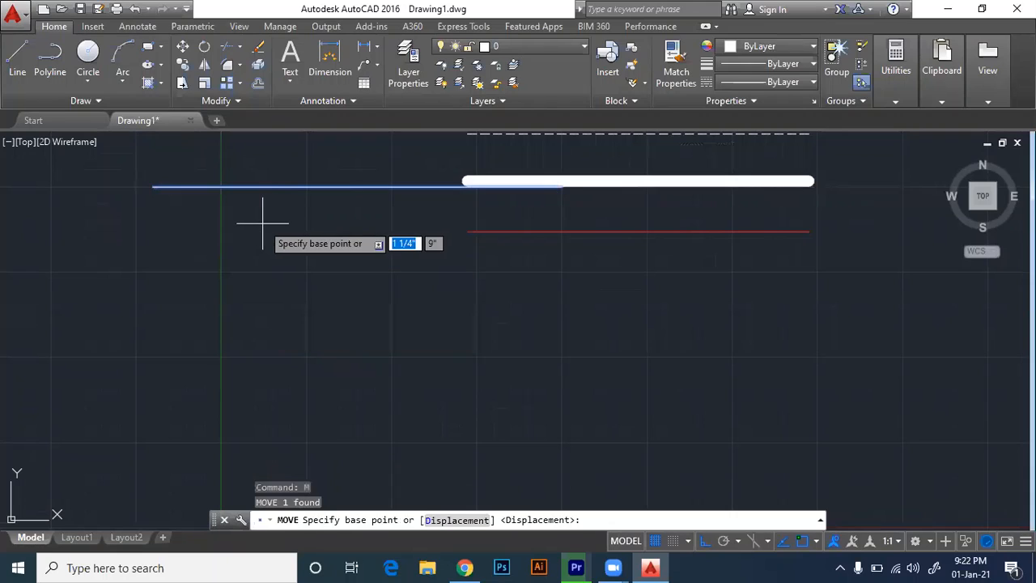
left_click(263, 223)
left_click(271, 343)
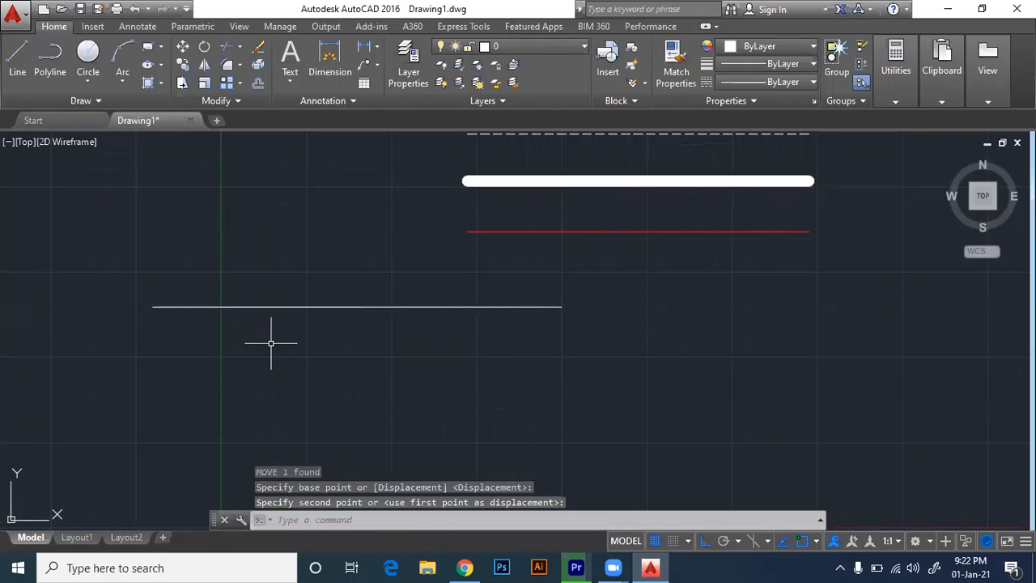
key("Escape")
key("Escape")
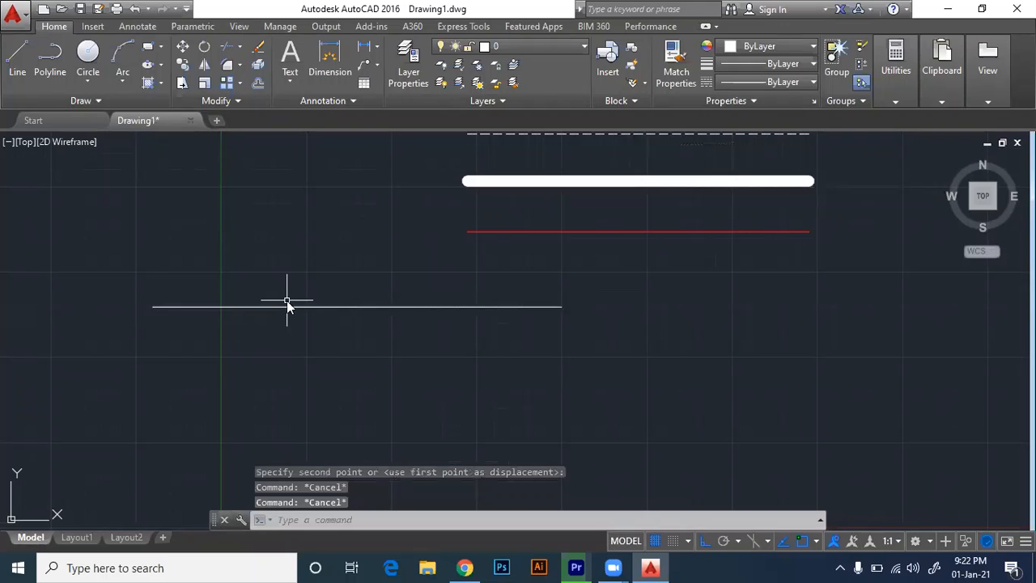
Draw a 5" vertical line starting at absolute coordinates 5,5 and running upward in the 90° direction.
type("l")
key("Return")
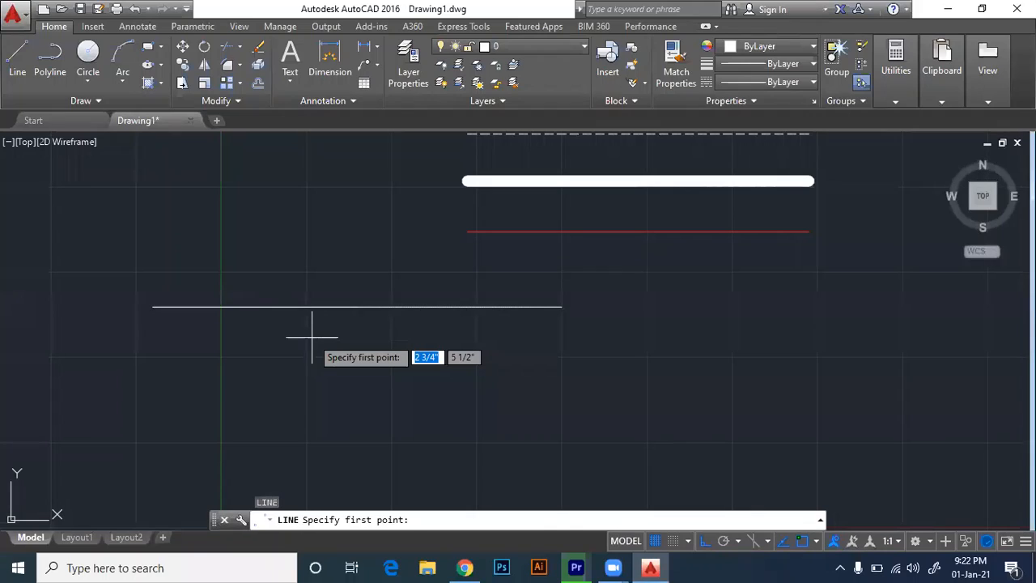
key("BackSpace")
type("5")
key("Tab")
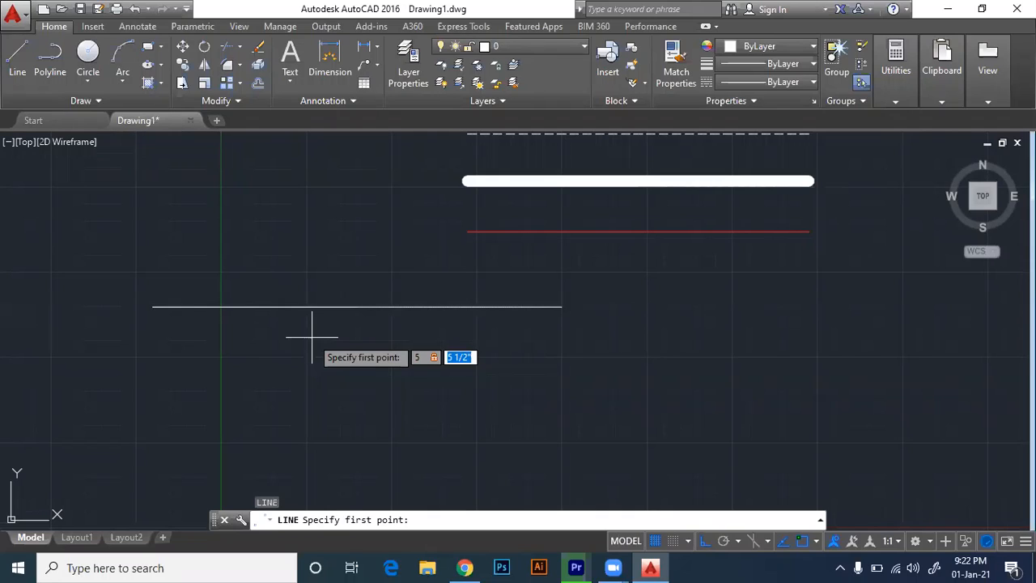
type("5")
key("Return")
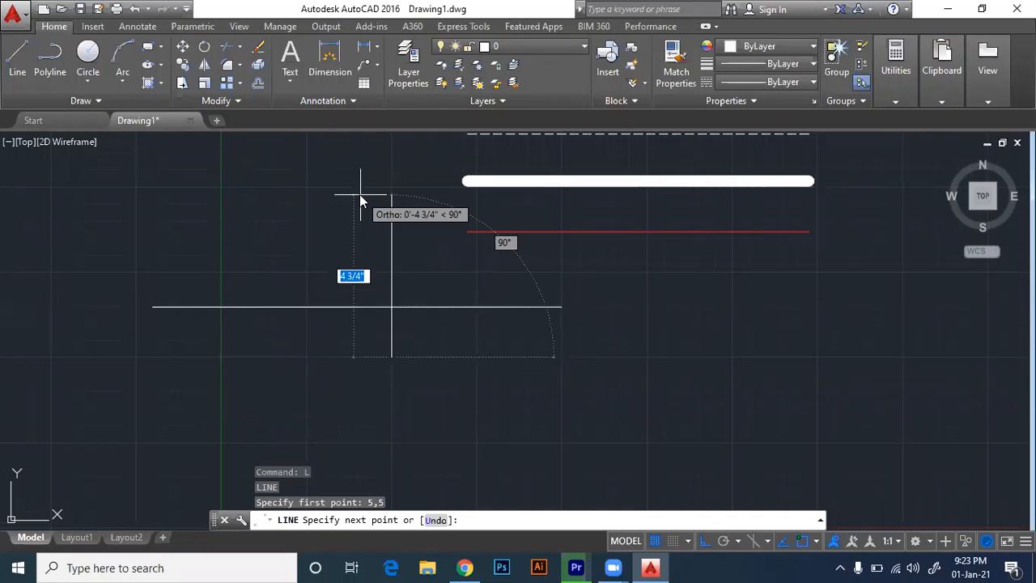
type("5")
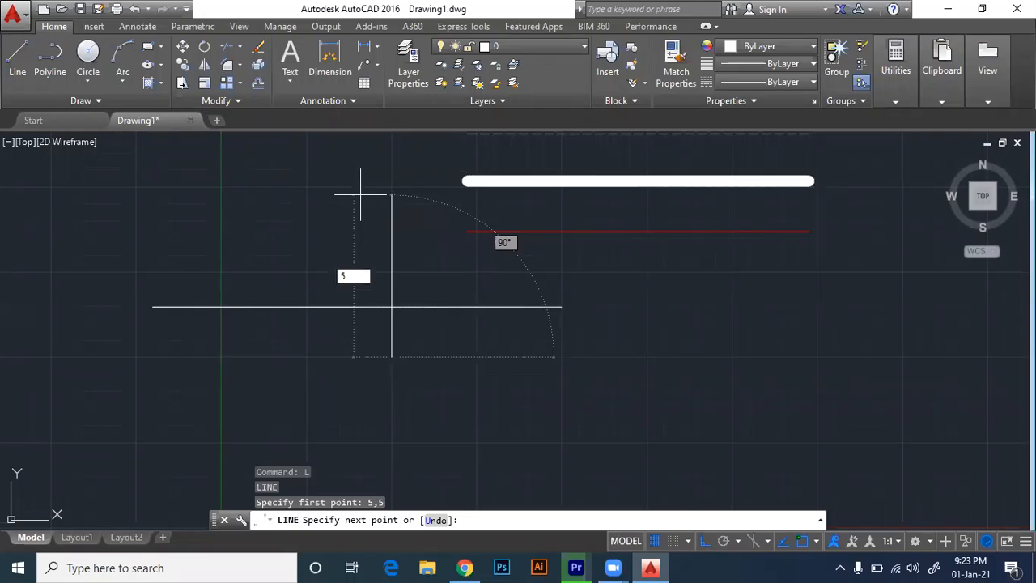
key("Return")
key("Escape")
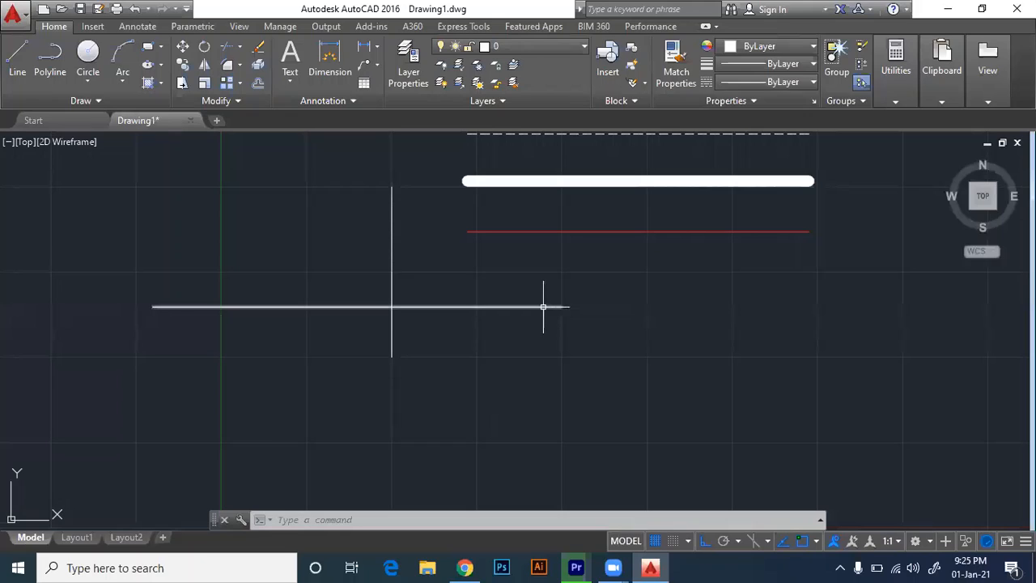
left_click(518, 307)
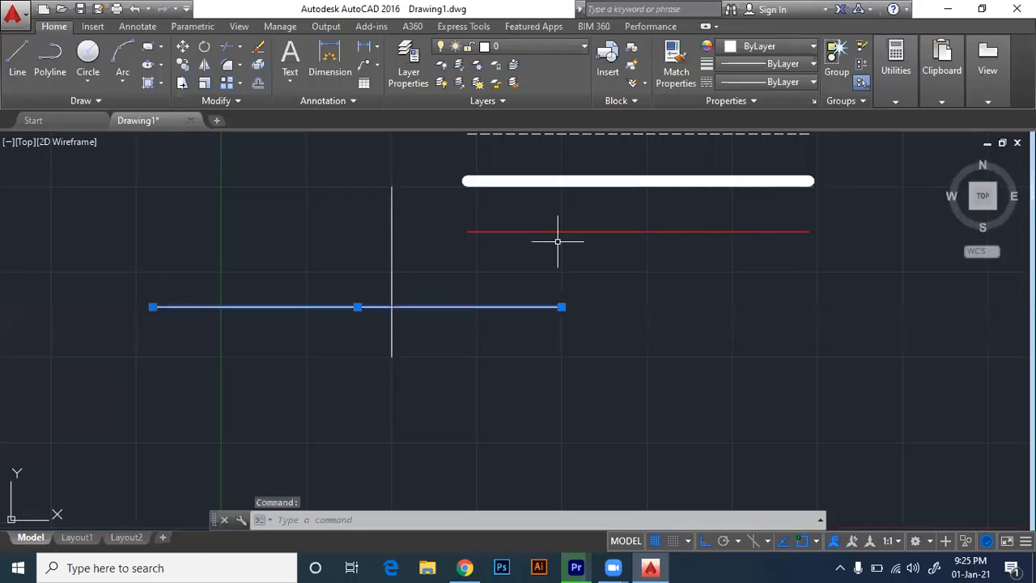
left_click(558, 231)
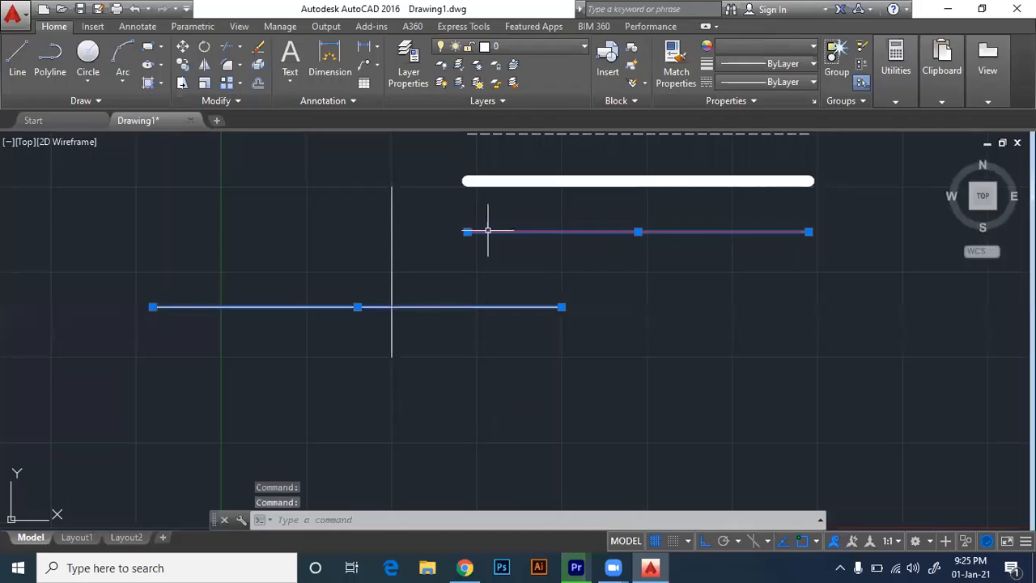
key("Escape")
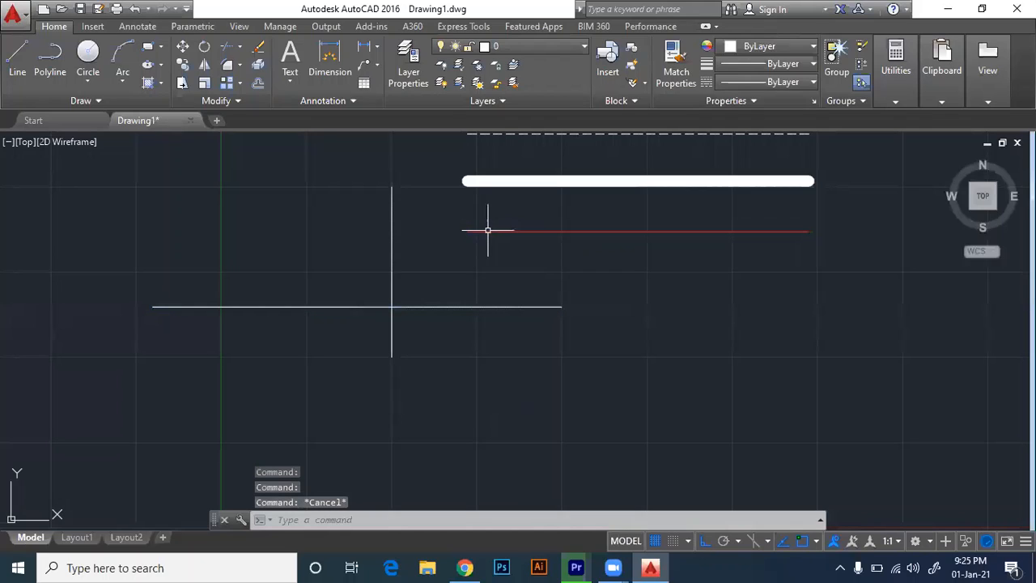
left_click(392, 191)
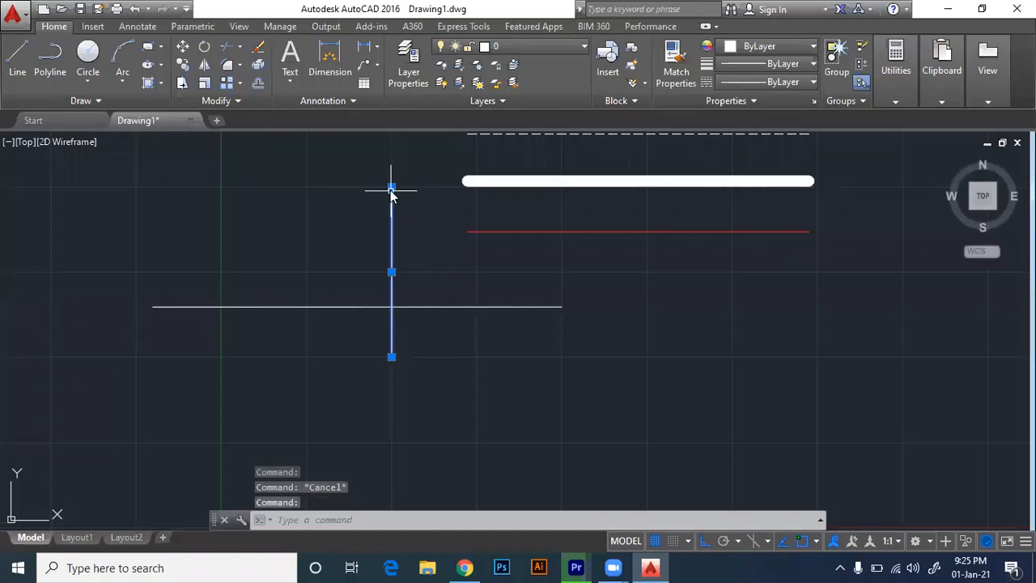
mouse_move(392, 188)
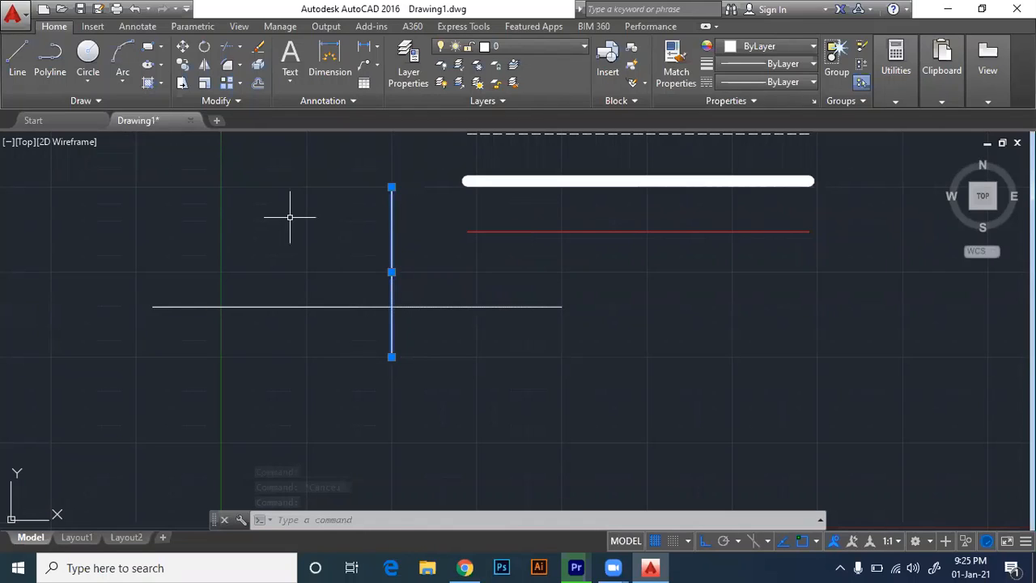
key("Escape")
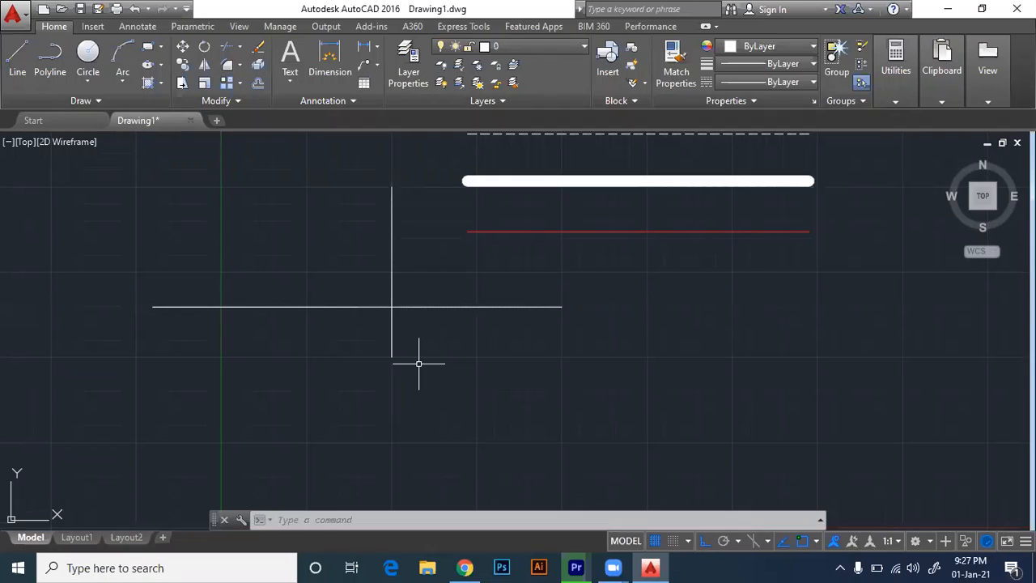
left_click(392, 321)
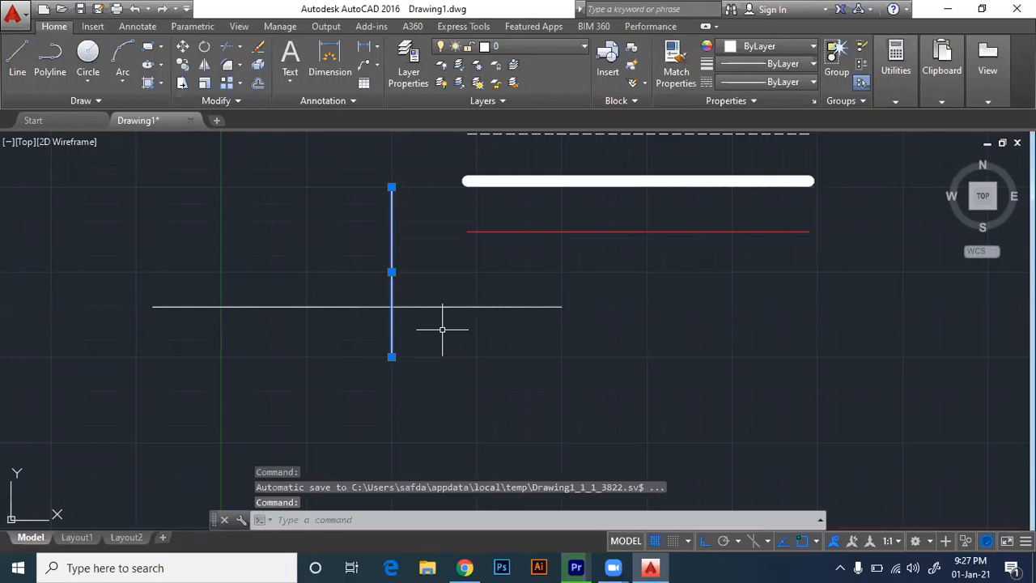
key("Escape")
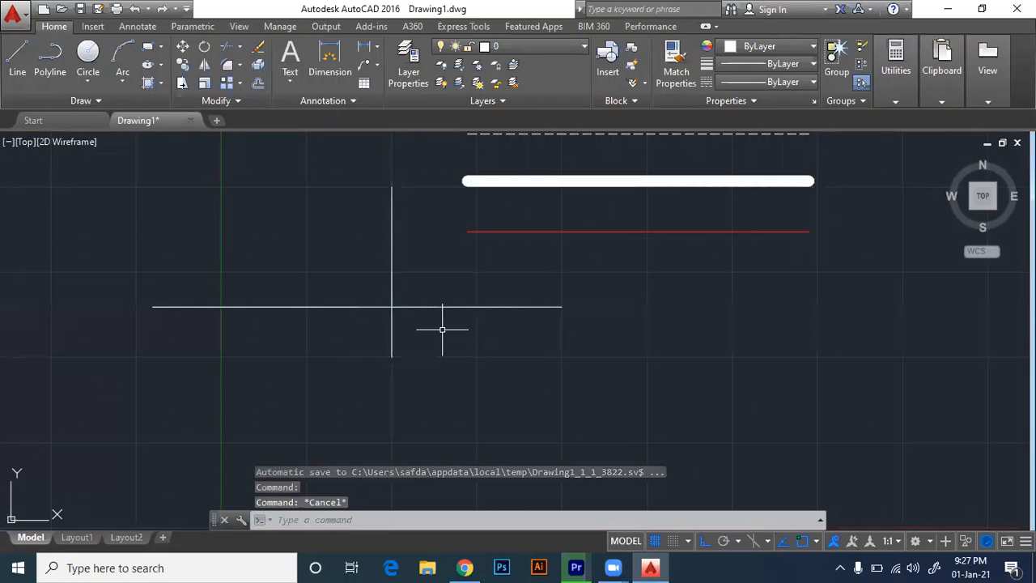